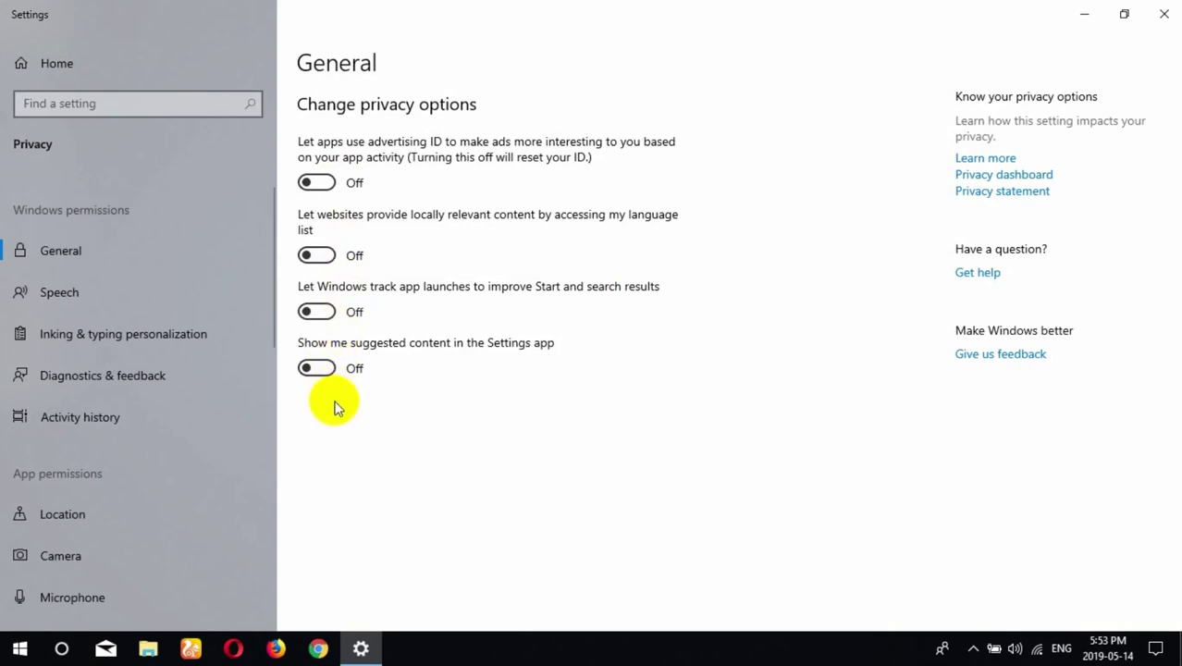
Step: Check the Speech privacy settings and turn off the personal typing and inking dictionary under Inking & typing personalization
{"action": "left_click", "coordinate": [63, 292]}
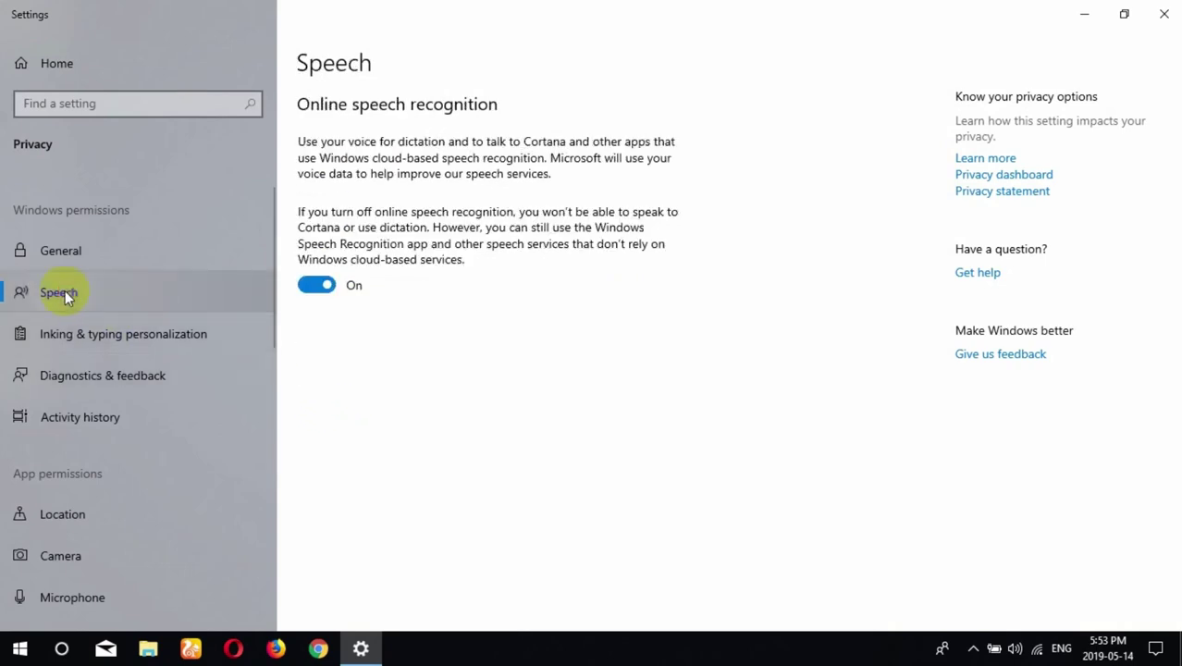
{"action": "left_click", "coordinate": [144, 335]}
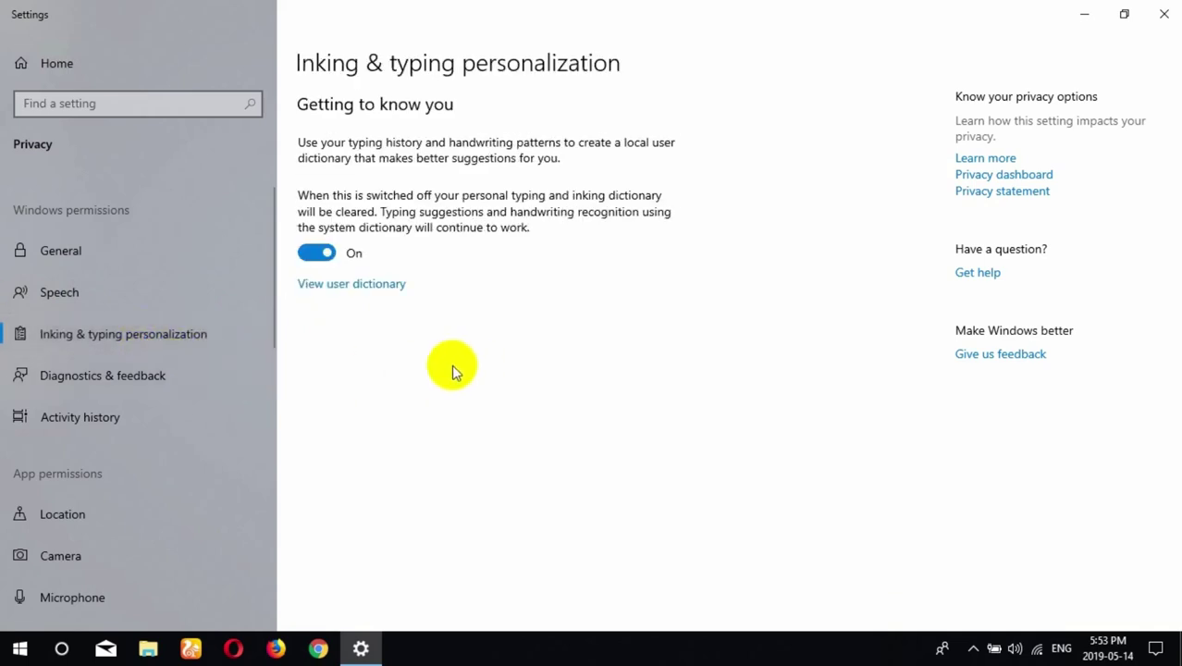
{"action": "left_click", "coordinate": [314, 254]}
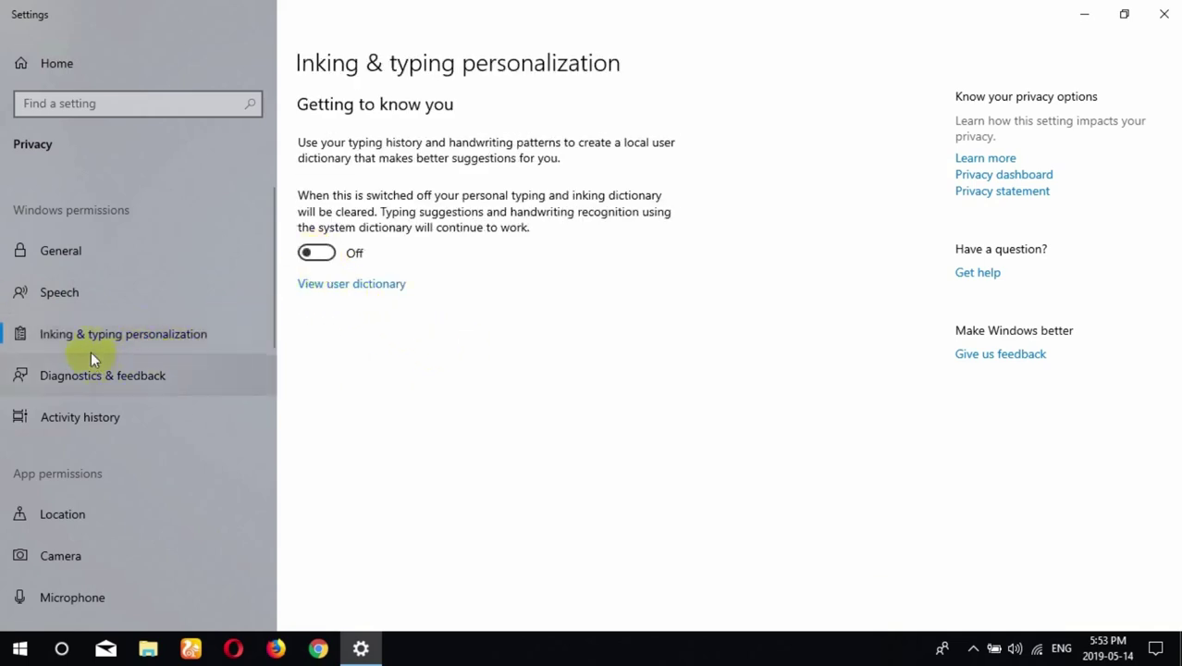
Step: Disable storing activity history on this device and sending it to Microsoft, and turn off showing activities from both listed accounts
{"action": "left_click", "coordinate": [79, 386]}
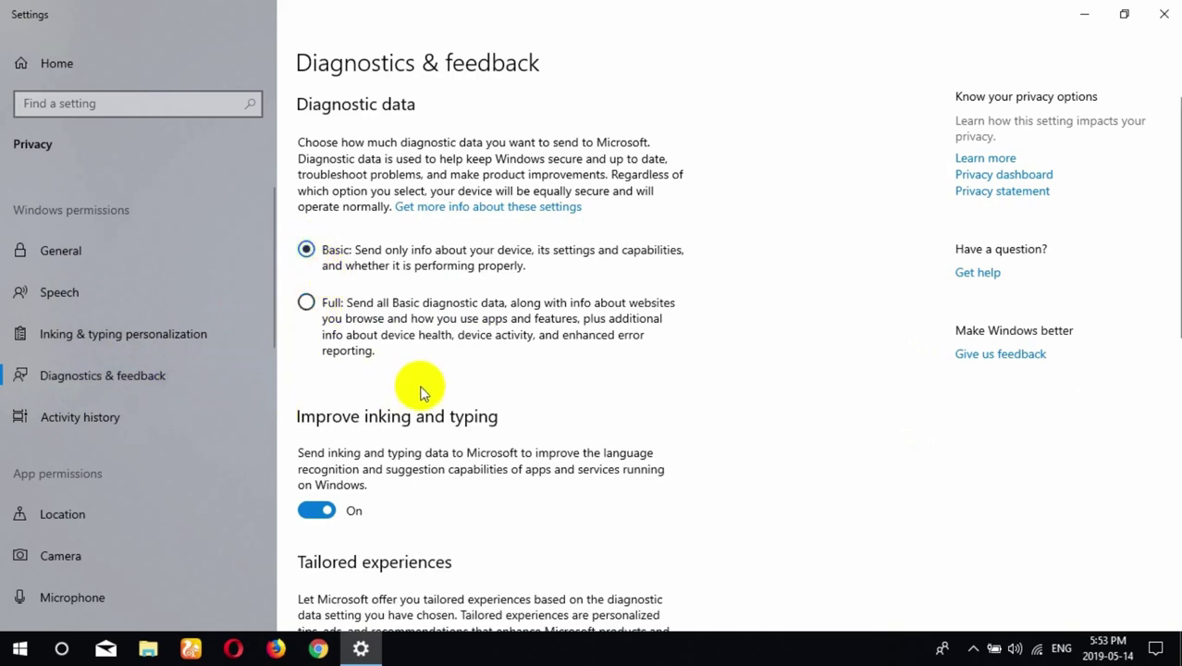
{"action": "left_click", "coordinate": [115, 415]}
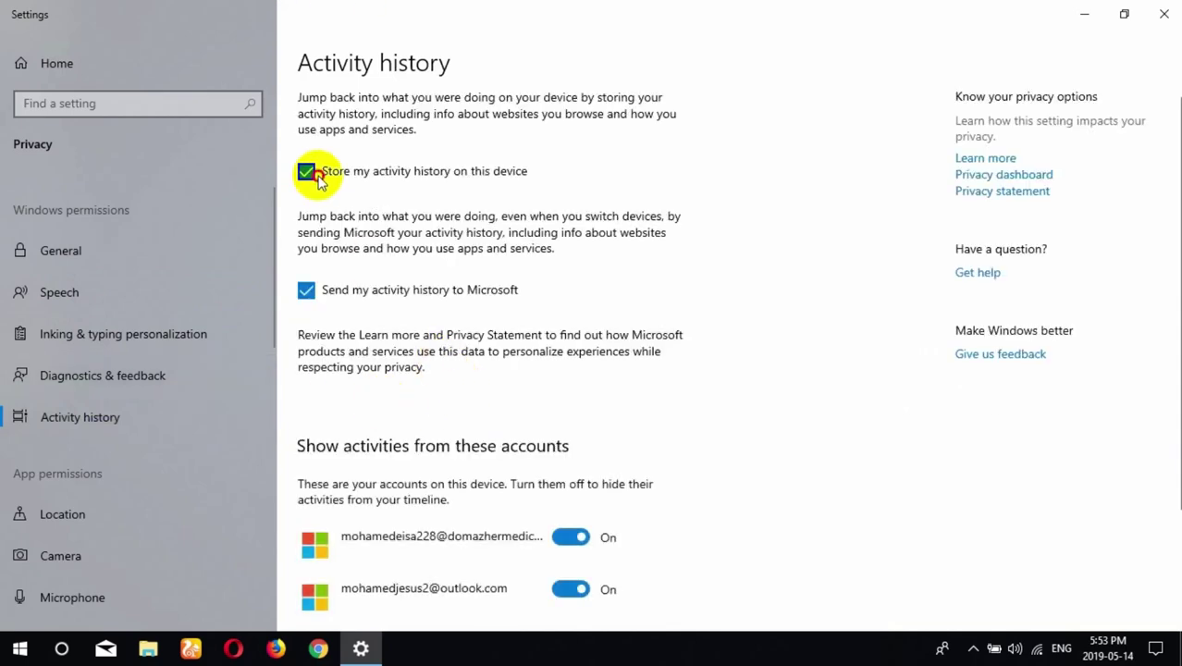
{"action": "left_click", "coordinate": [306, 171]}
{"action": "left_click", "coordinate": [306, 290]}
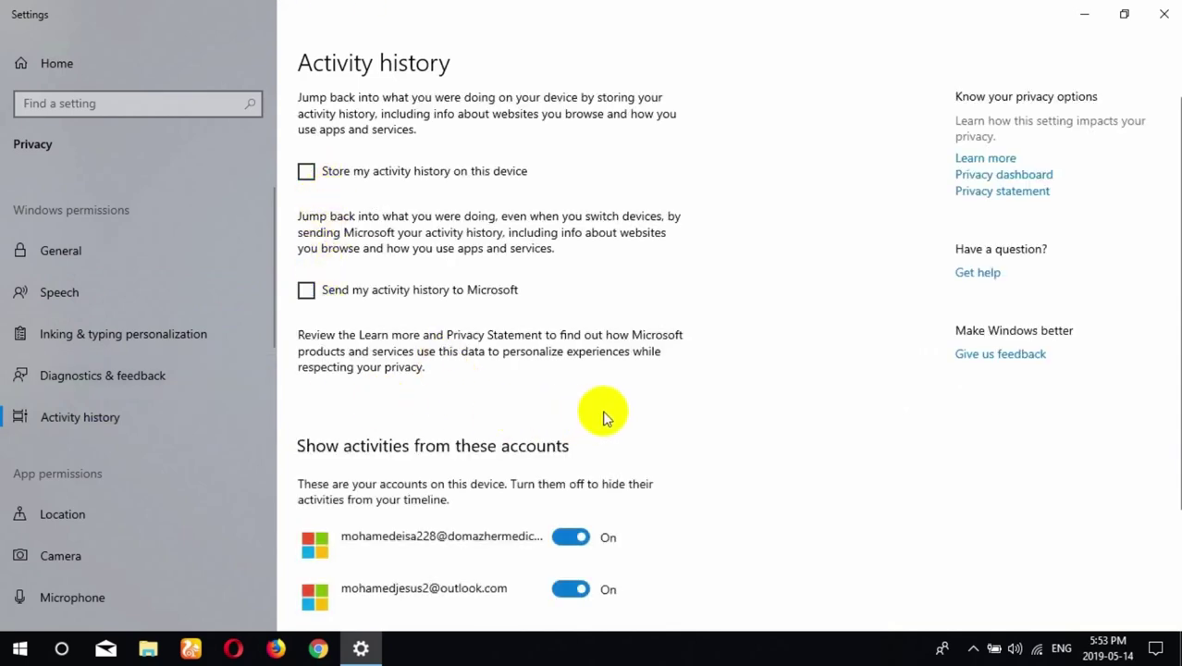
{"action": "scroll", "coordinate": [610, 416], "scroll_direction": "down", "scroll_amount": 2}
{"action": "left_click", "coordinate": [574, 372]}
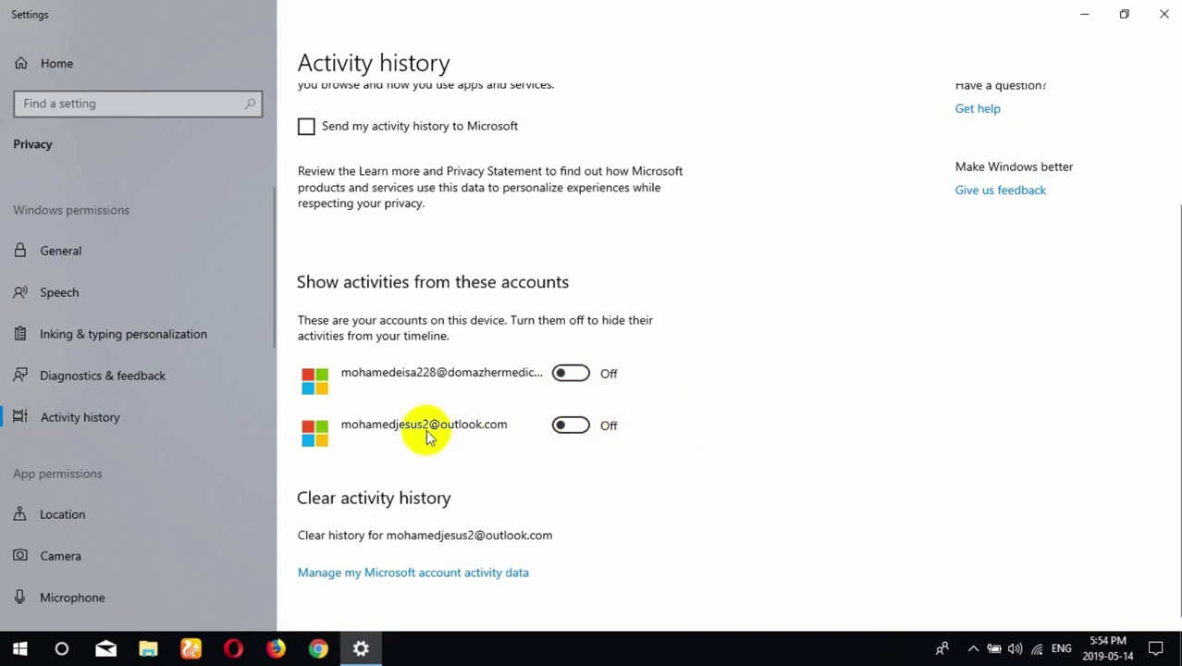
Step: Examine the Location privacy settings, including app access, default location, location history and the per-app permissions
{"action": "left_click", "coordinate": [66, 513]}
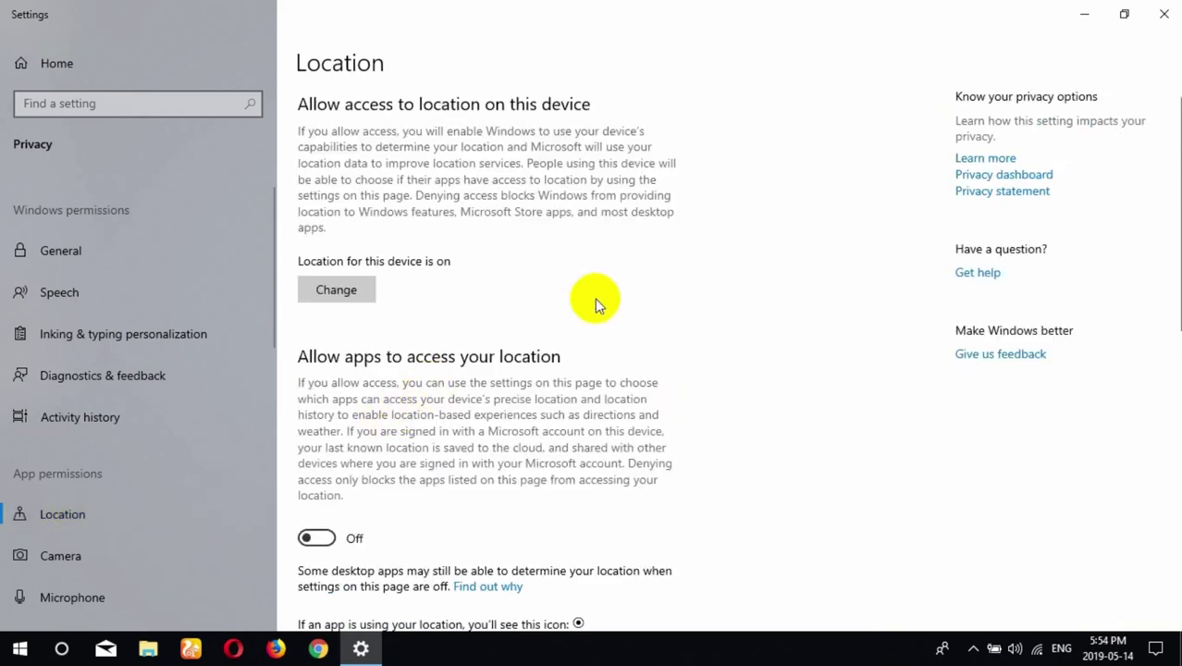
{"action": "scroll", "coordinate": [594, 297], "scroll_direction": "down", "scroll_amount": 2}
{"action": "scroll", "coordinate": [595, 303], "scroll_direction": "down", "scroll_amount": 2}
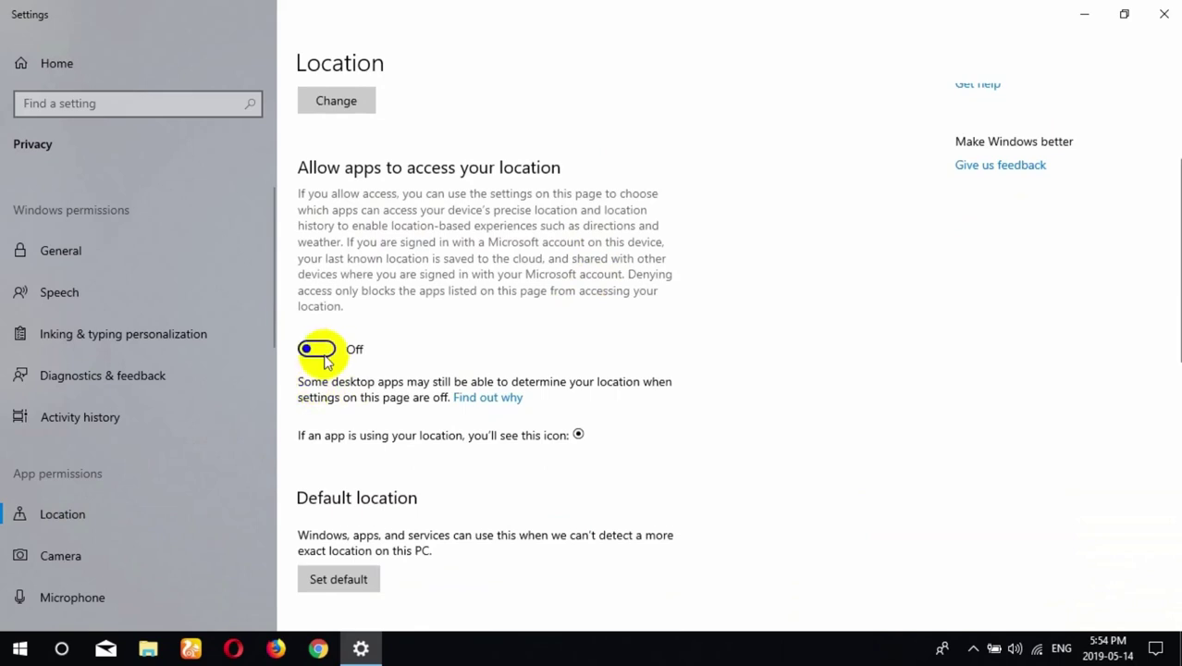
{"action": "scroll", "coordinate": [555, 388], "scroll_direction": "down", "scroll_amount": 2}
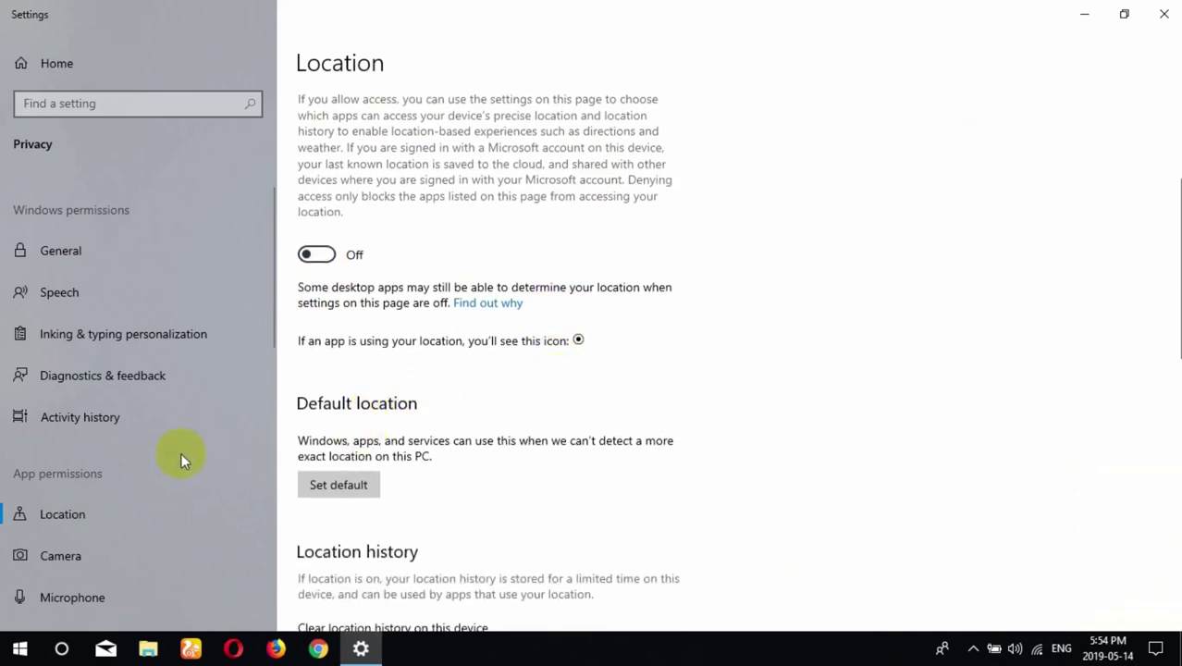
{"action": "scroll", "coordinate": [175, 453], "scroll_direction": "down", "scroll_amount": 3}
{"action": "scroll", "coordinate": [517, 399], "scroll_direction": "down", "scroll_amount": 5}
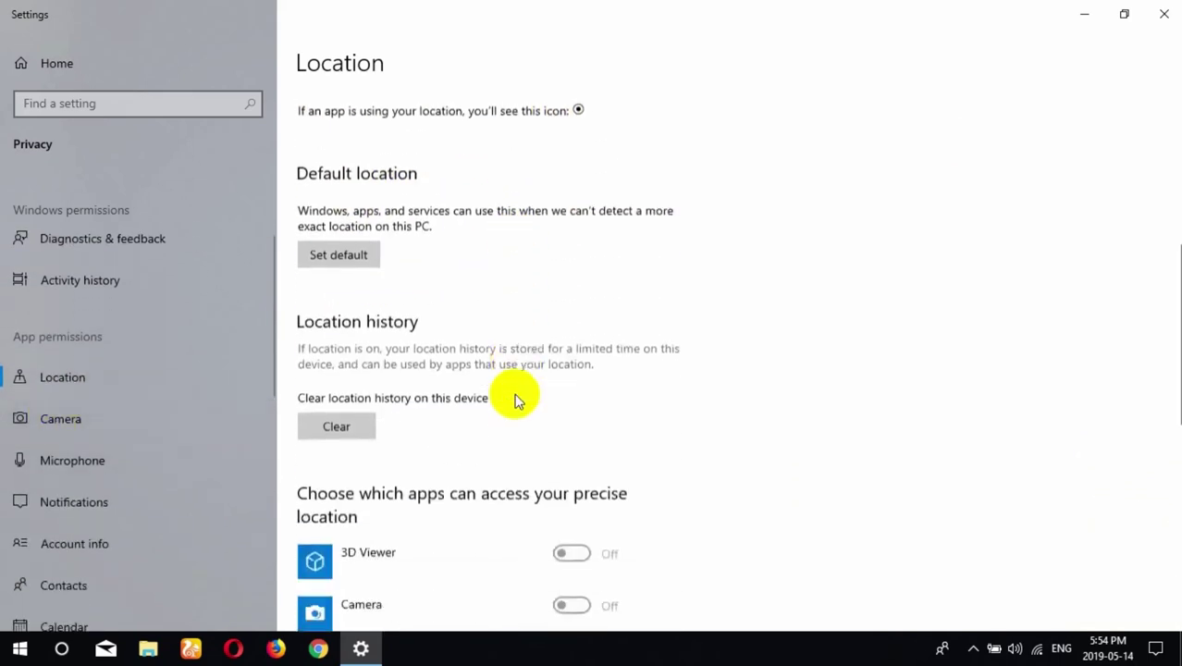
{"action": "scroll", "coordinate": [516, 399], "scroll_direction": "down", "scroll_amount": 12}
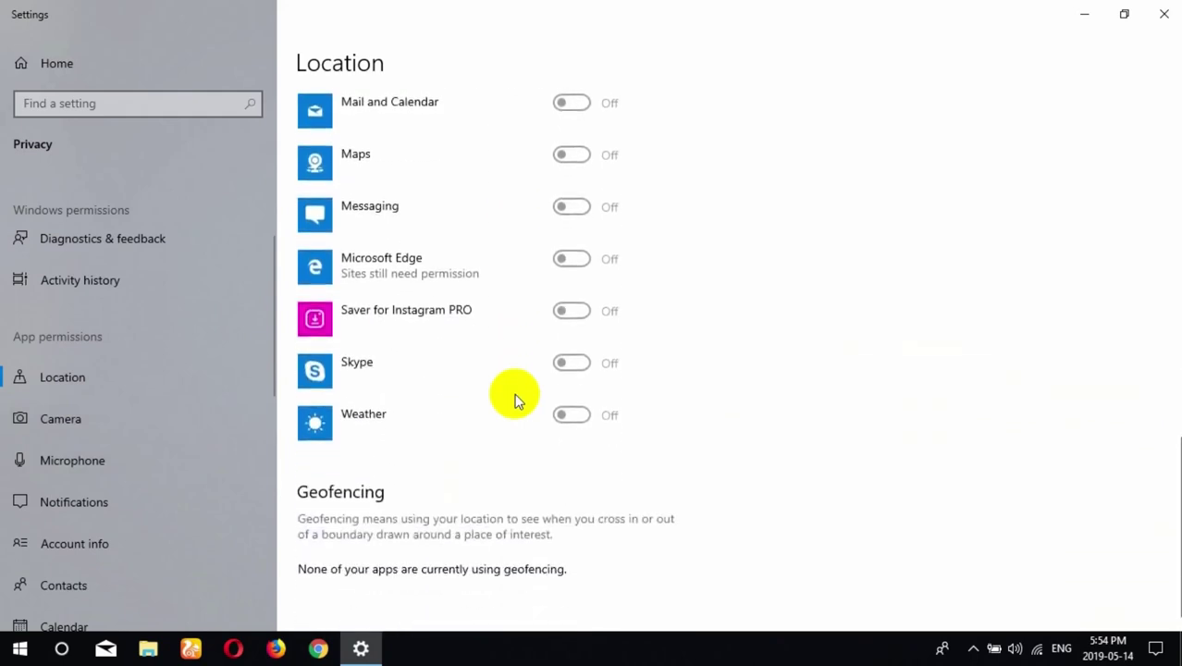
{"action": "scroll", "coordinate": [601, 350], "scroll_direction": "up", "scroll_amount": 2}
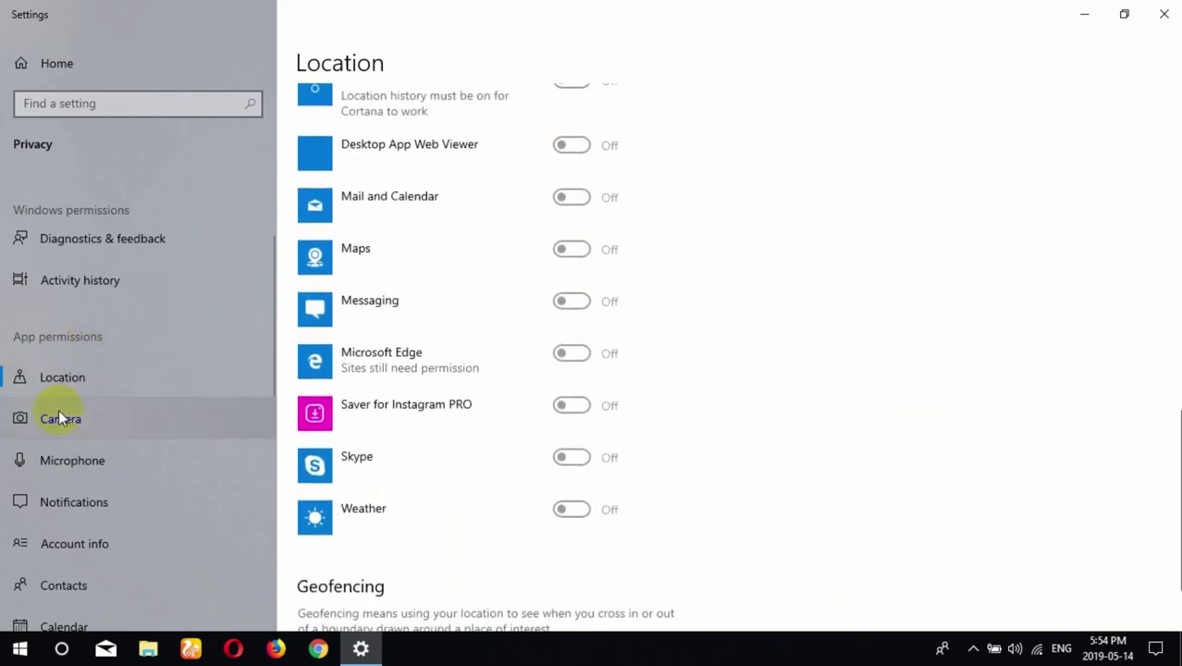
Step: Turn off camera access for Microsoft Edge and Feedback Hub in the Camera privacy settings
{"action": "left_click", "coordinate": [59, 416]}
{"action": "scroll", "coordinate": [544, 305], "scroll_direction": "down", "scroll_amount": 1}
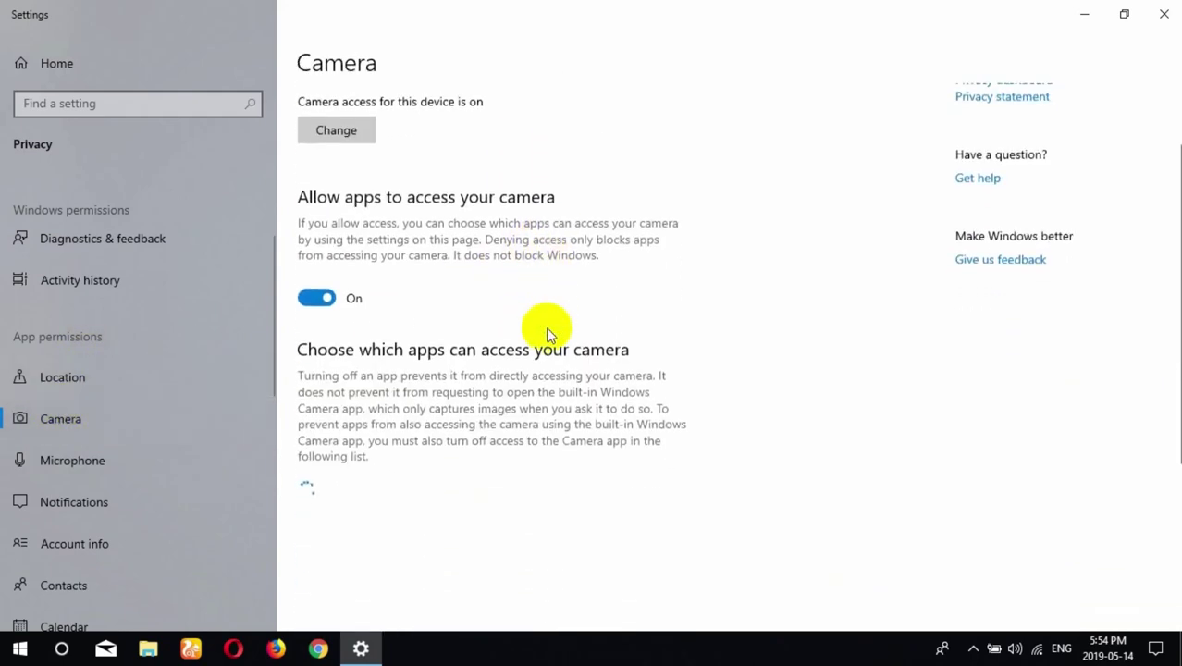
{"action": "scroll", "coordinate": [546, 333], "scroll_direction": "down", "scroll_amount": 1}
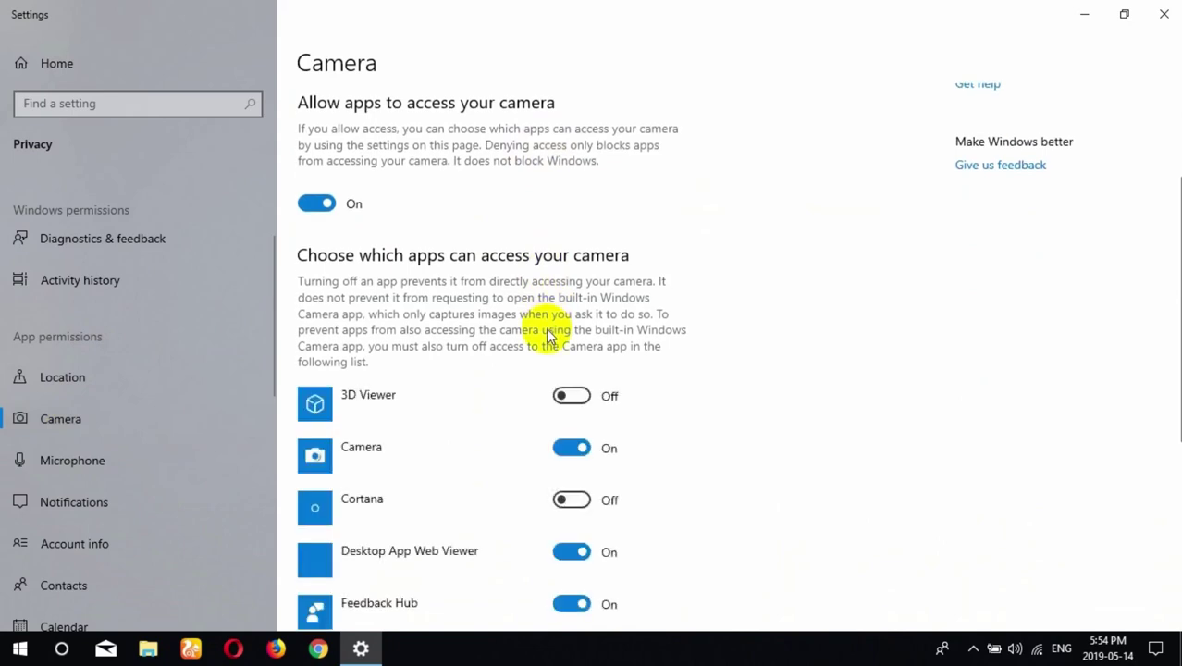
{"action": "scroll", "coordinate": [545, 333], "scroll_direction": "down", "scroll_amount": 2}
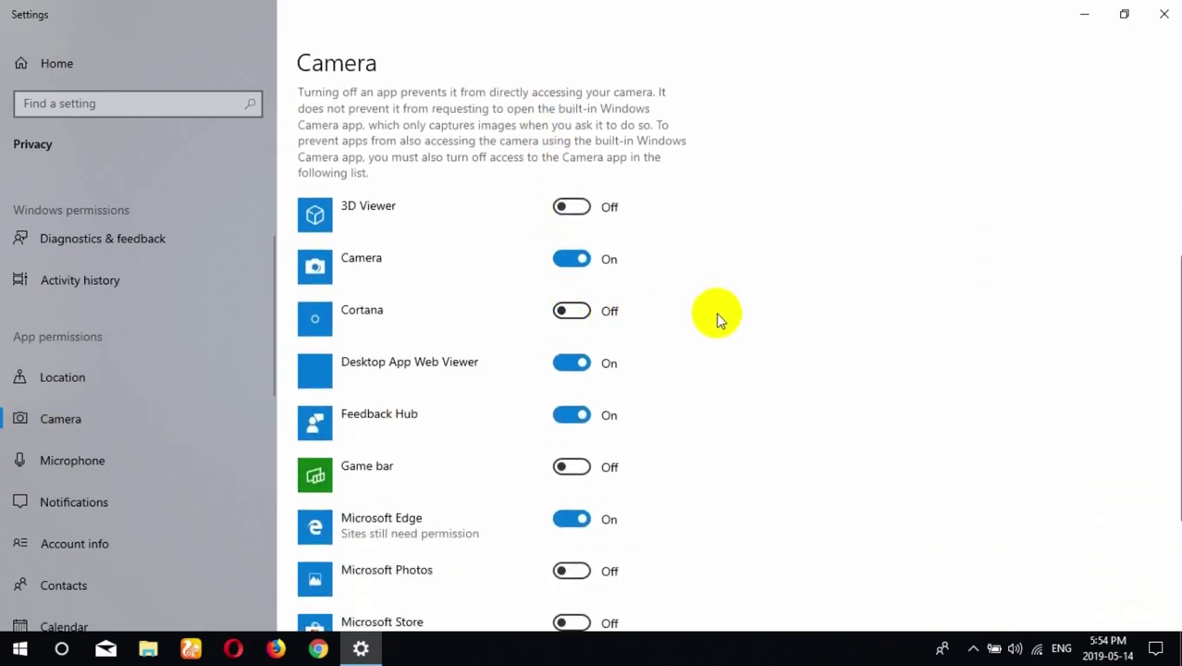
{"action": "scroll", "coordinate": [647, 362], "scroll_direction": "down", "scroll_amount": 2}
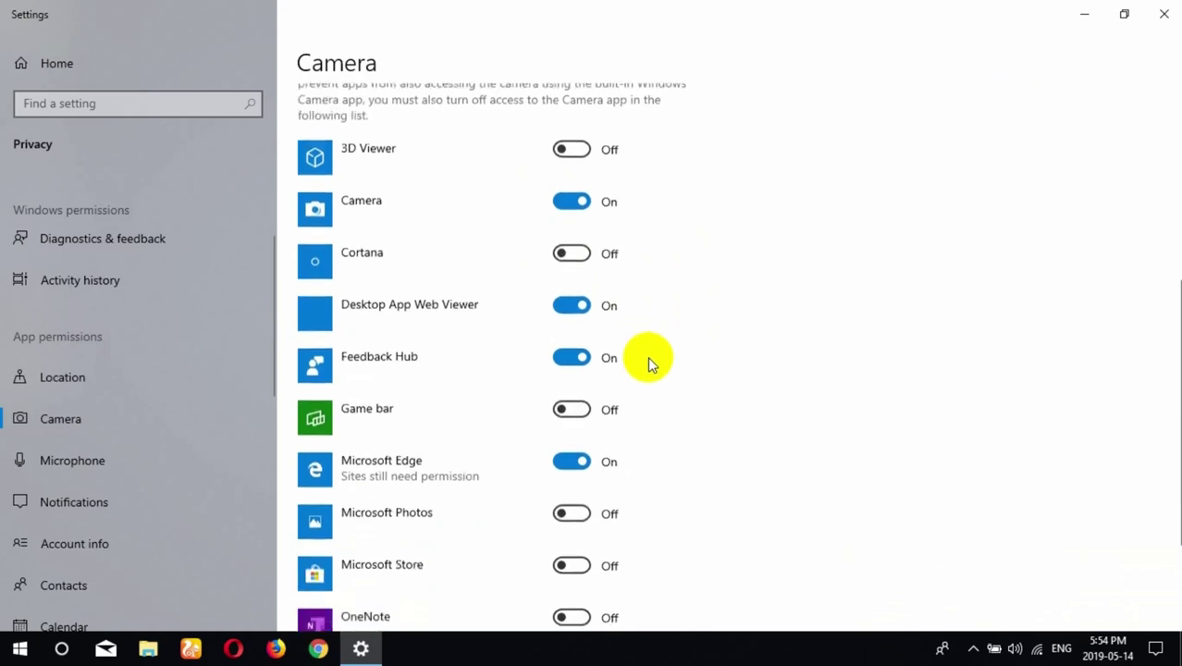
{"action": "left_click", "coordinate": [566, 331]}
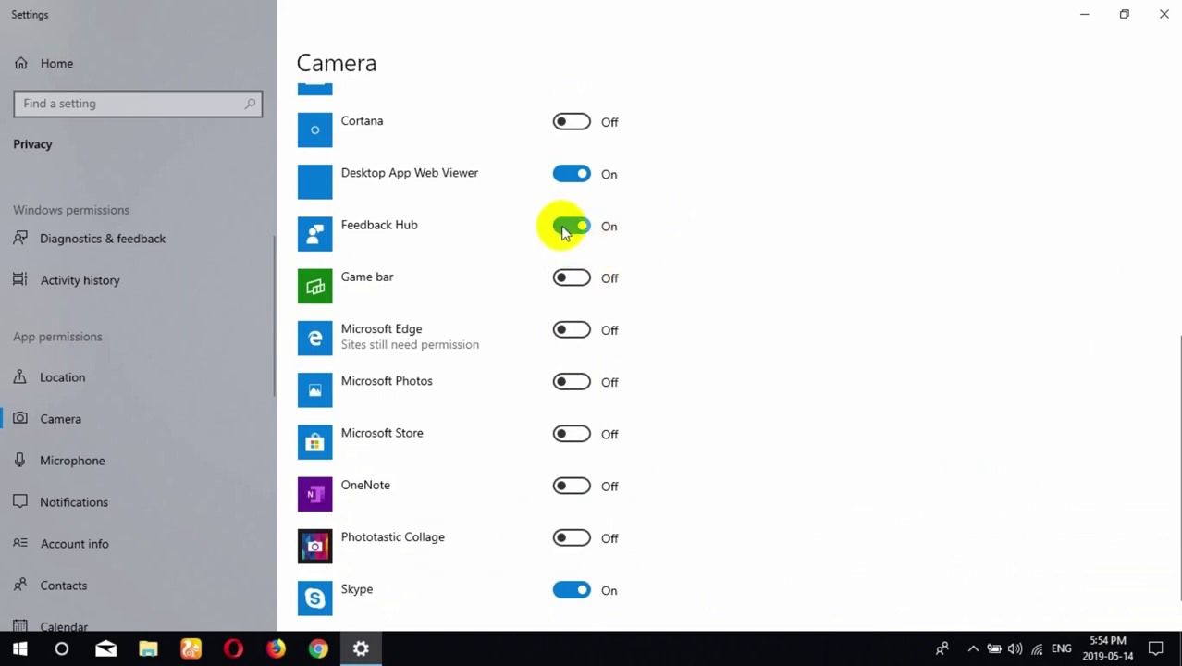
{"action": "left_click", "coordinate": [566, 227]}
{"action": "scroll", "coordinate": [691, 241], "scroll_direction": "down", "scroll_amount": 1}
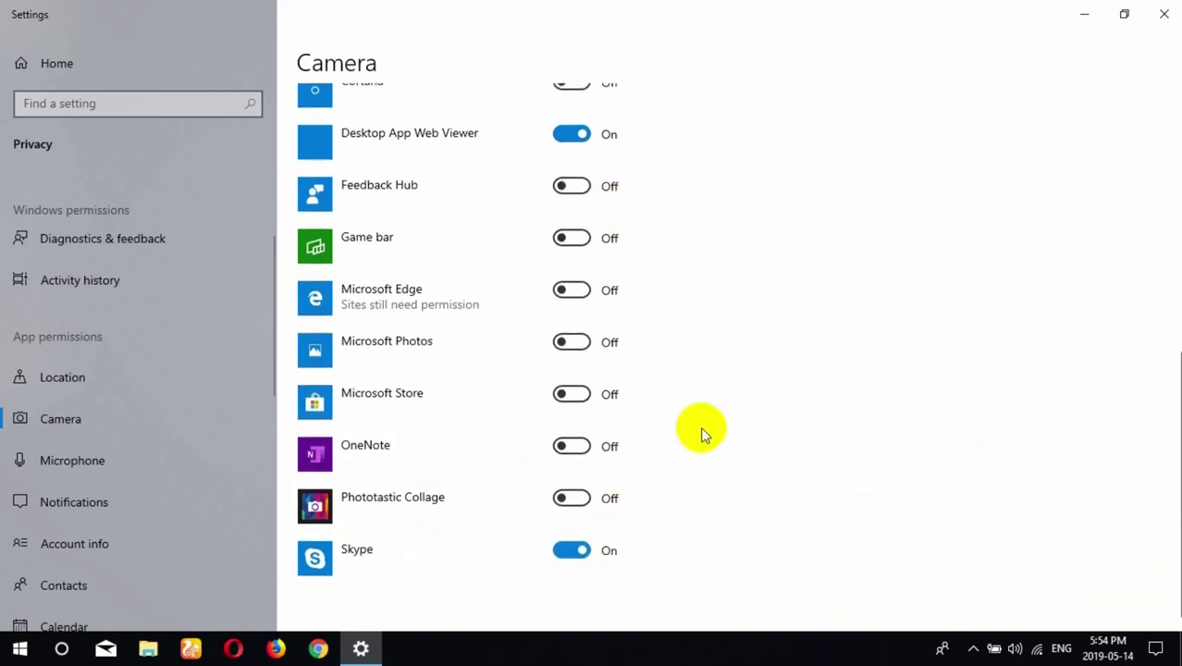
{"action": "scroll", "coordinate": [712, 416], "scroll_direction": "up", "scroll_amount": 5}
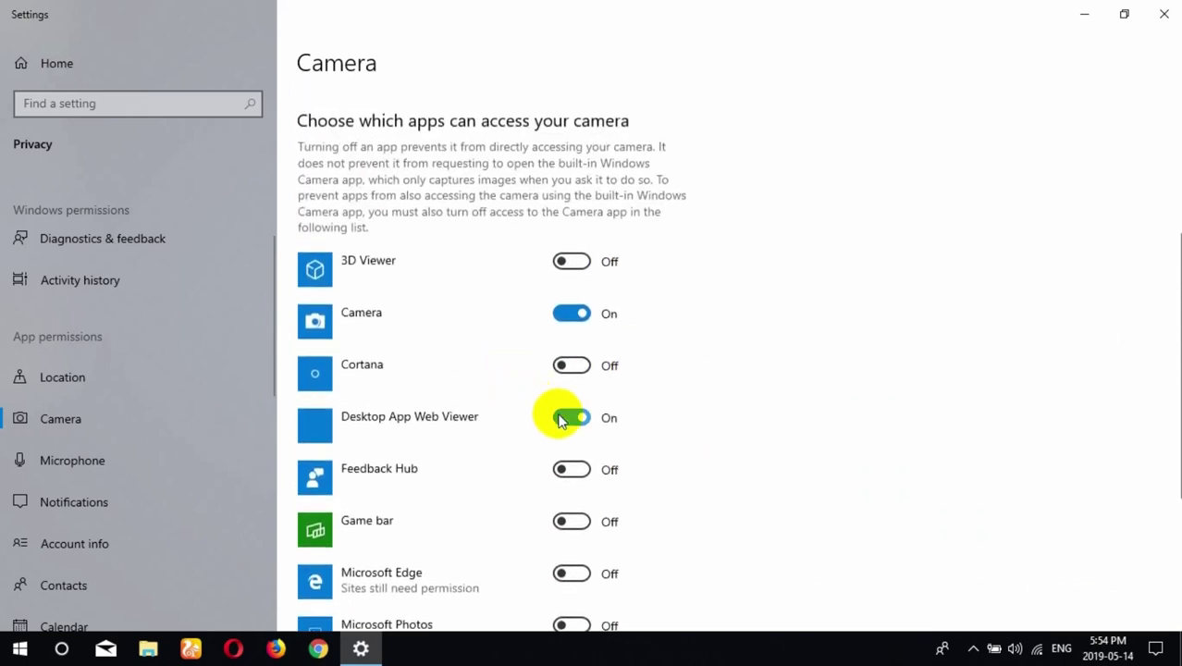
Step: Turn off microphone access for Feedback Hub, Microsoft Edge and Cortana in the Microphone privacy settings
{"action": "left_click", "coordinate": [77, 463]}
{"action": "scroll", "coordinate": [580, 324], "scroll_direction": "down", "scroll_amount": 2}
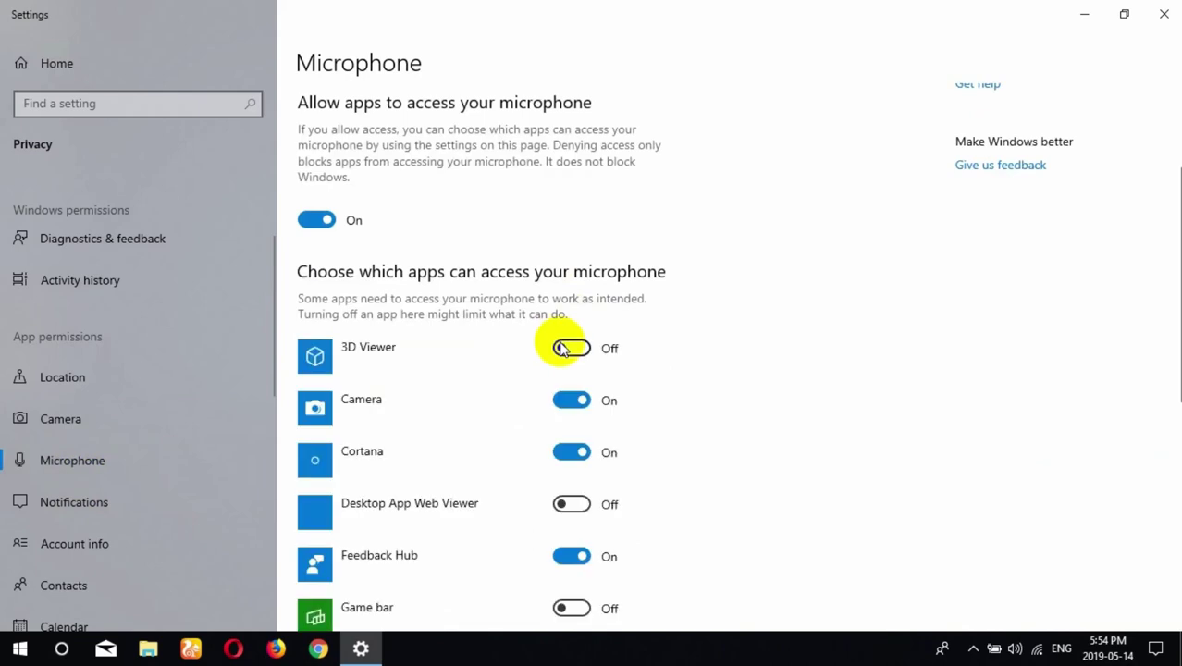
{"action": "scroll", "coordinate": [636, 338], "scroll_direction": "down", "scroll_amount": 3}
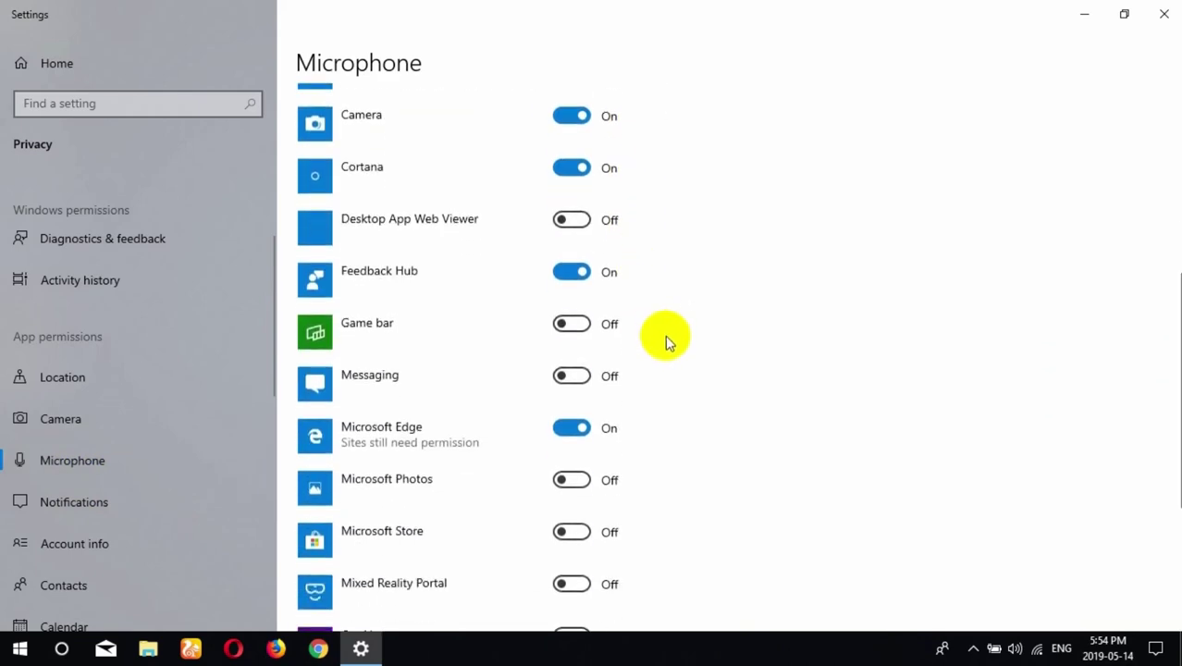
{"action": "scroll", "coordinate": [635, 305], "scroll_direction": "up", "scroll_amount": 1}
{"action": "scroll", "coordinate": [770, 313], "scroll_direction": "down", "scroll_amount": 2}
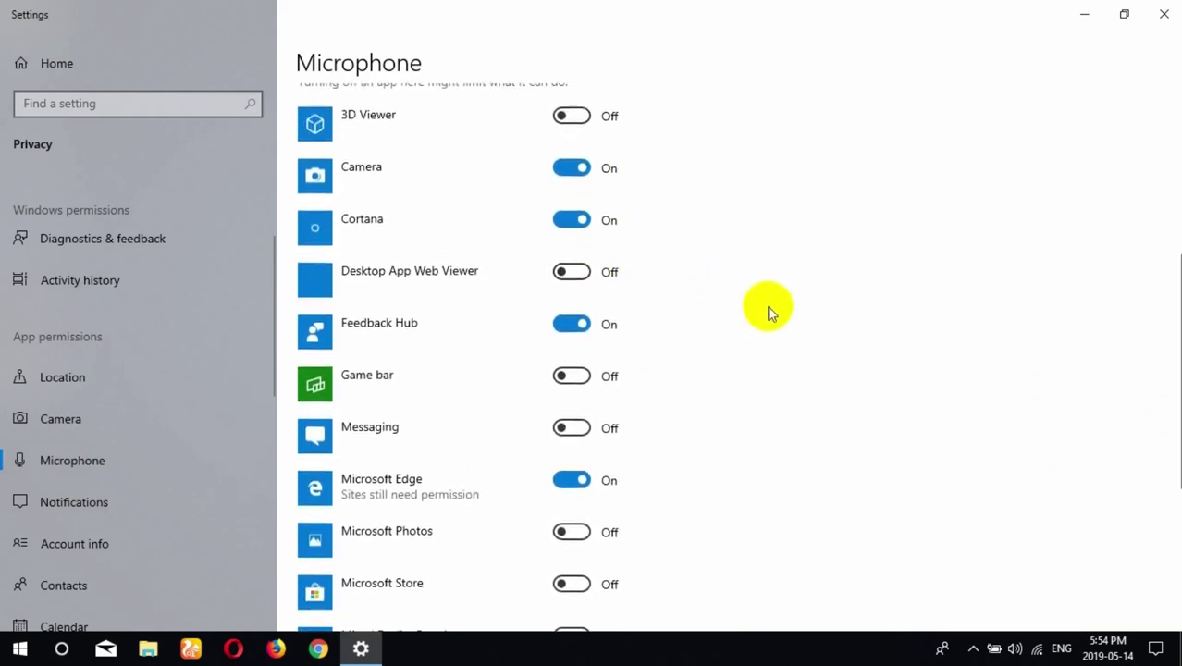
{"action": "left_click", "coordinate": [572, 271]}
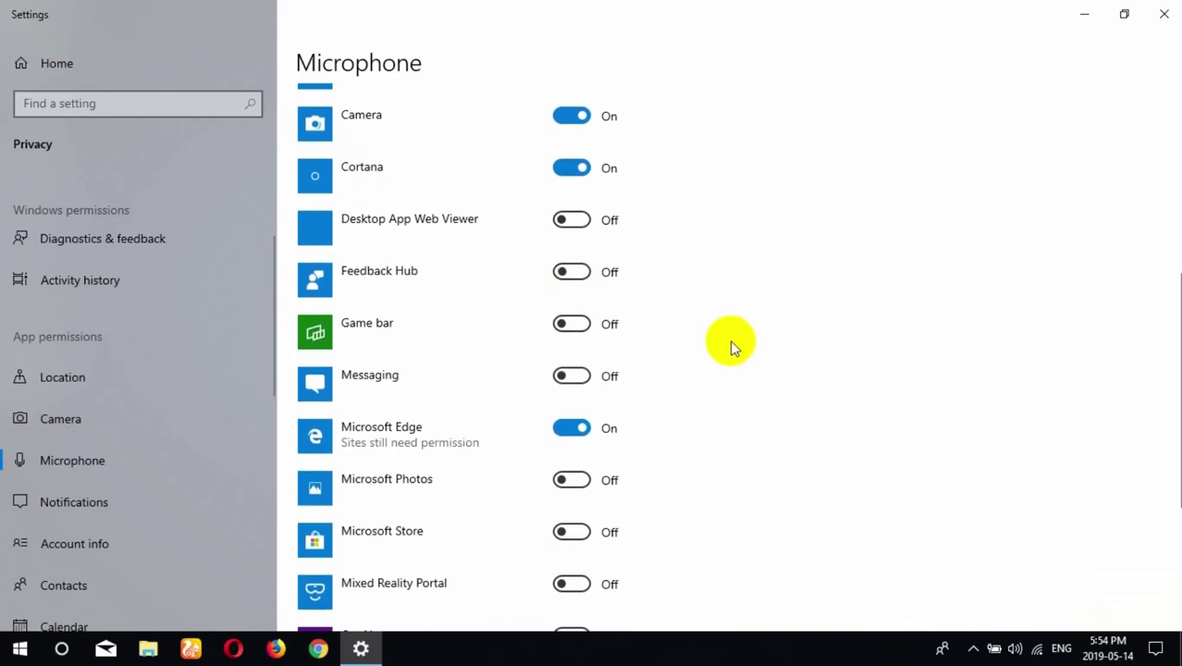
{"action": "left_click", "coordinate": [578, 437]}
{"action": "scroll", "coordinate": [781, 418], "scroll_direction": "down", "scroll_amount": 3}
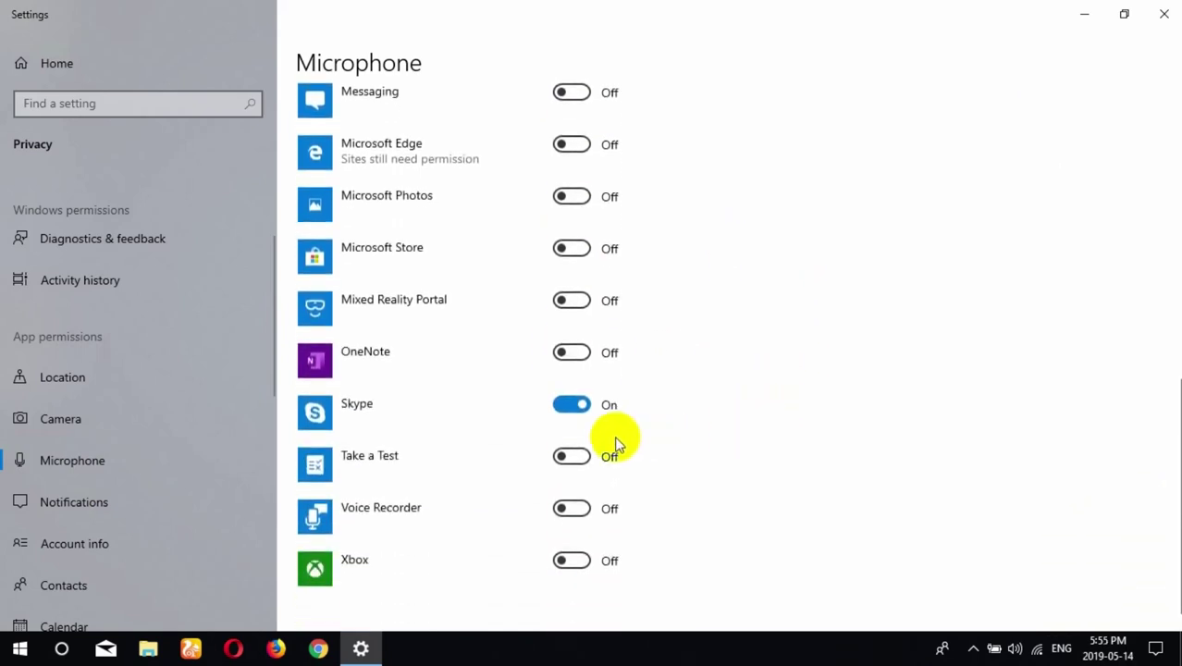
{"action": "scroll", "coordinate": [709, 409], "scroll_direction": "up", "scroll_amount": 5}
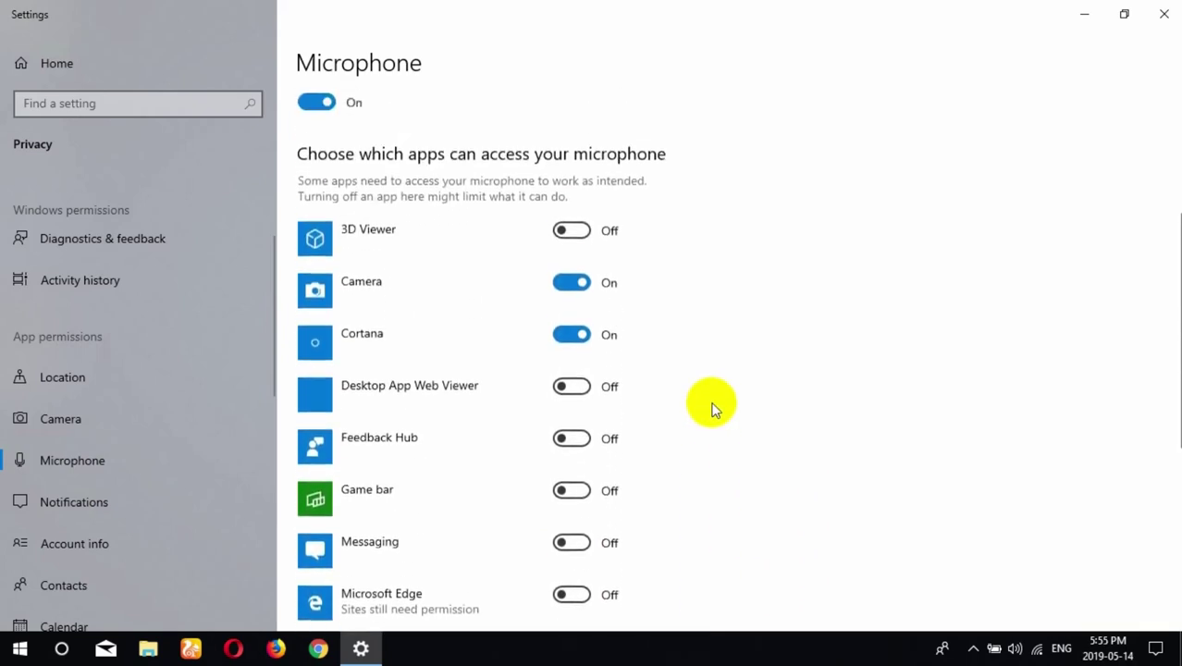
{"action": "scroll", "coordinate": [712, 407], "scroll_direction": "up", "scroll_amount": 1}
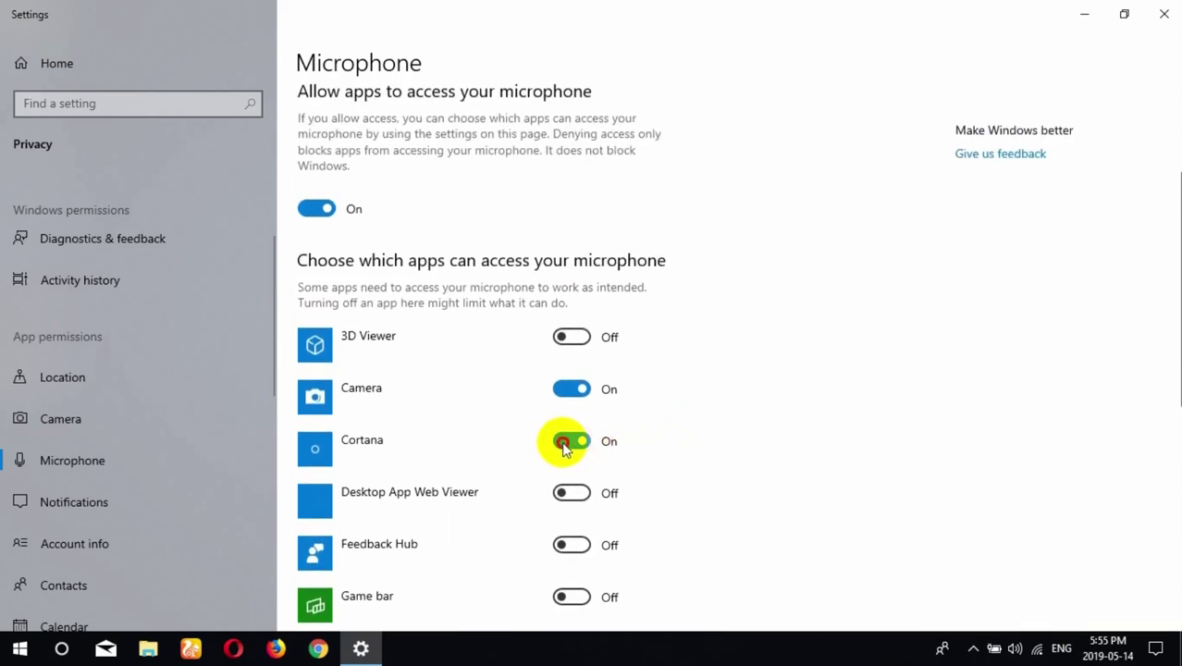
{"action": "left_click", "coordinate": [563, 443]}
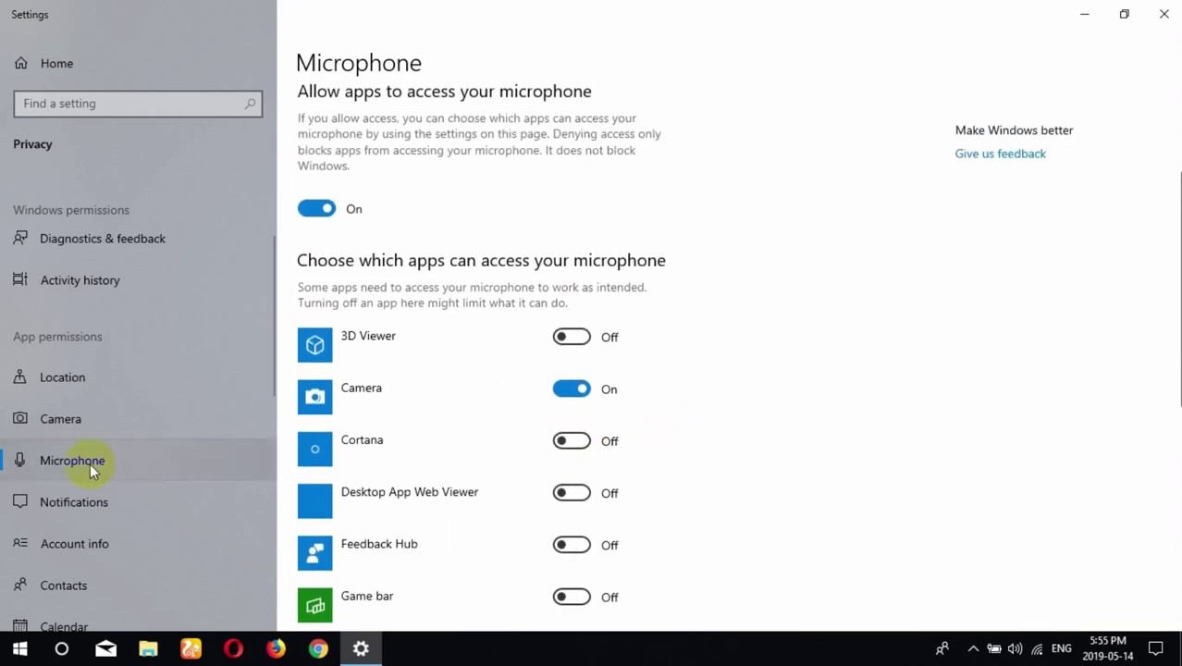
Step: Turn off app access to notifications and to account info in the privacy settings
{"action": "left_click", "coordinate": [82, 501]}
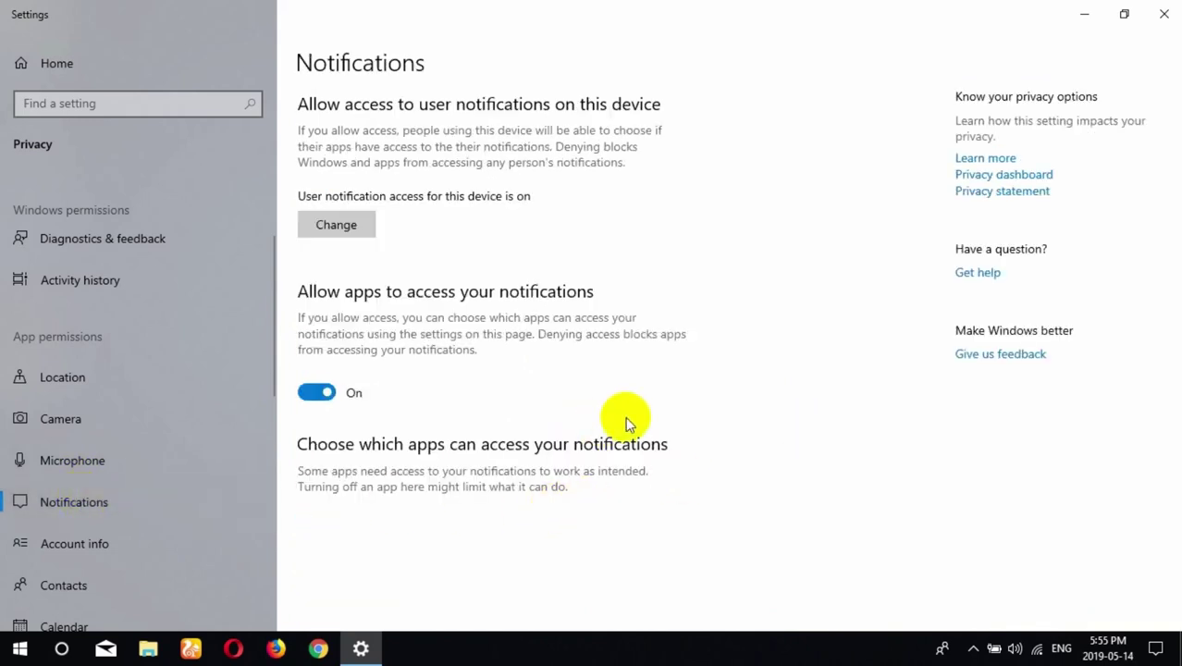
{"action": "left_click", "coordinate": [316, 392]}
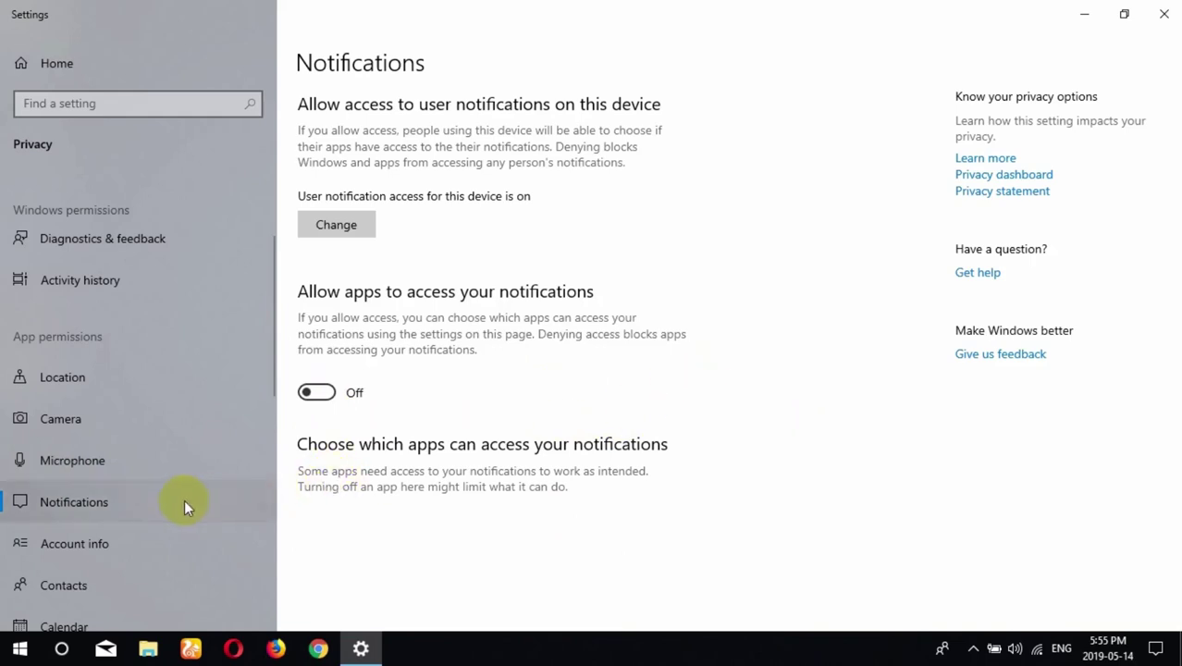
{"action": "left_click", "coordinate": [85, 543]}
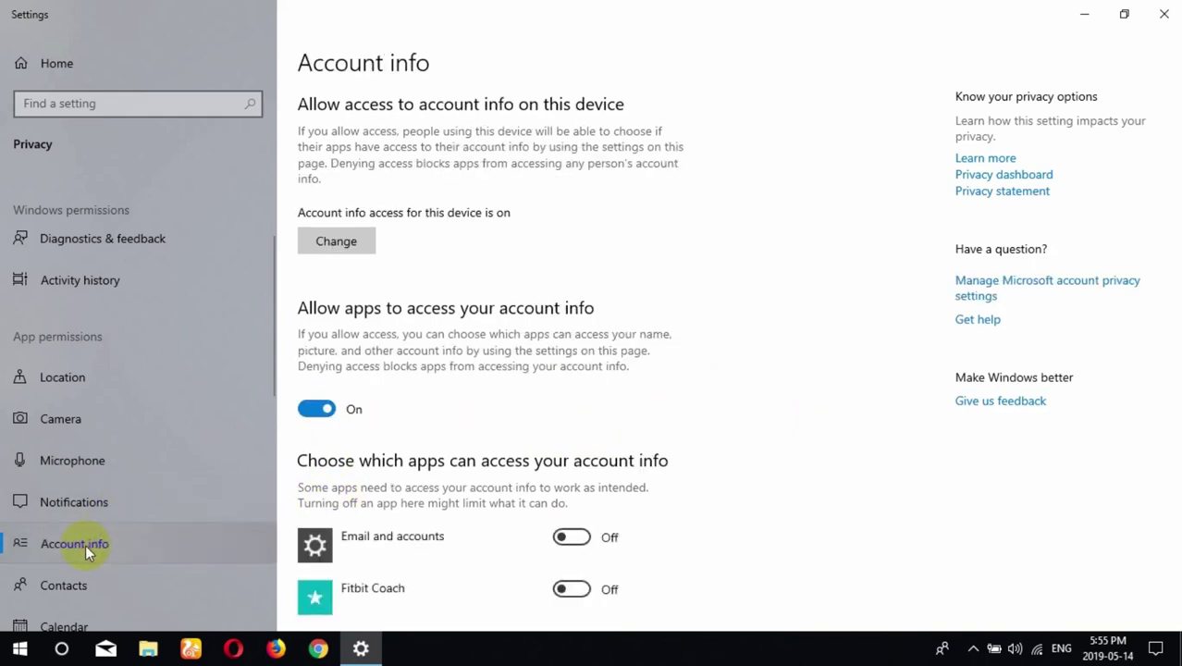
{"action": "left_click", "coordinate": [316, 409]}
{"action": "scroll", "coordinate": [396, 396], "scroll_direction": "down", "scroll_amount": 2}
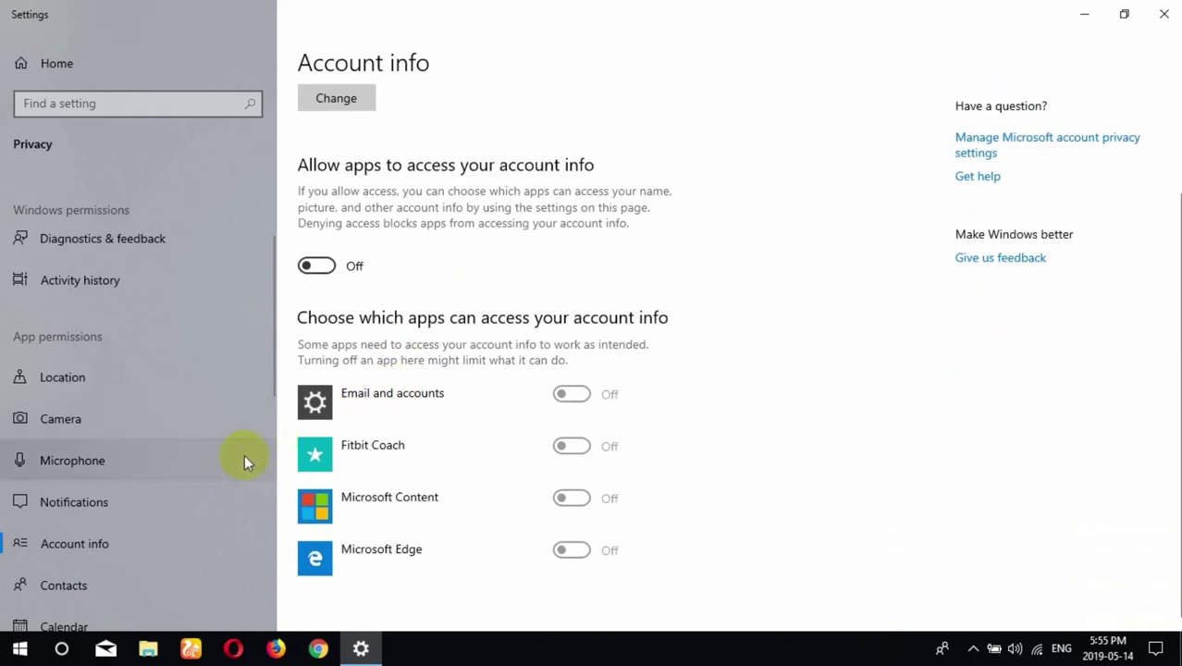
Step: Turn off app access to contacts in the Contacts privacy settings
{"action": "scroll", "coordinate": [125, 490], "scroll_direction": "down", "scroll_amount": 5}
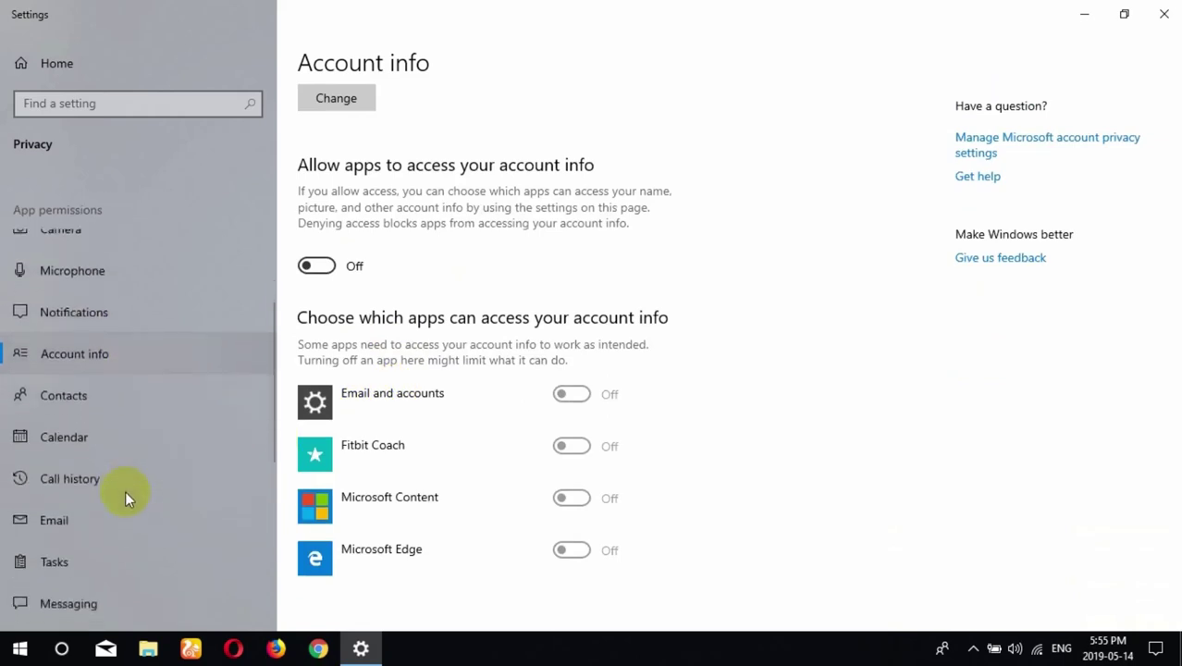
{"action": "left_click", "coordinate": [62, 382]}
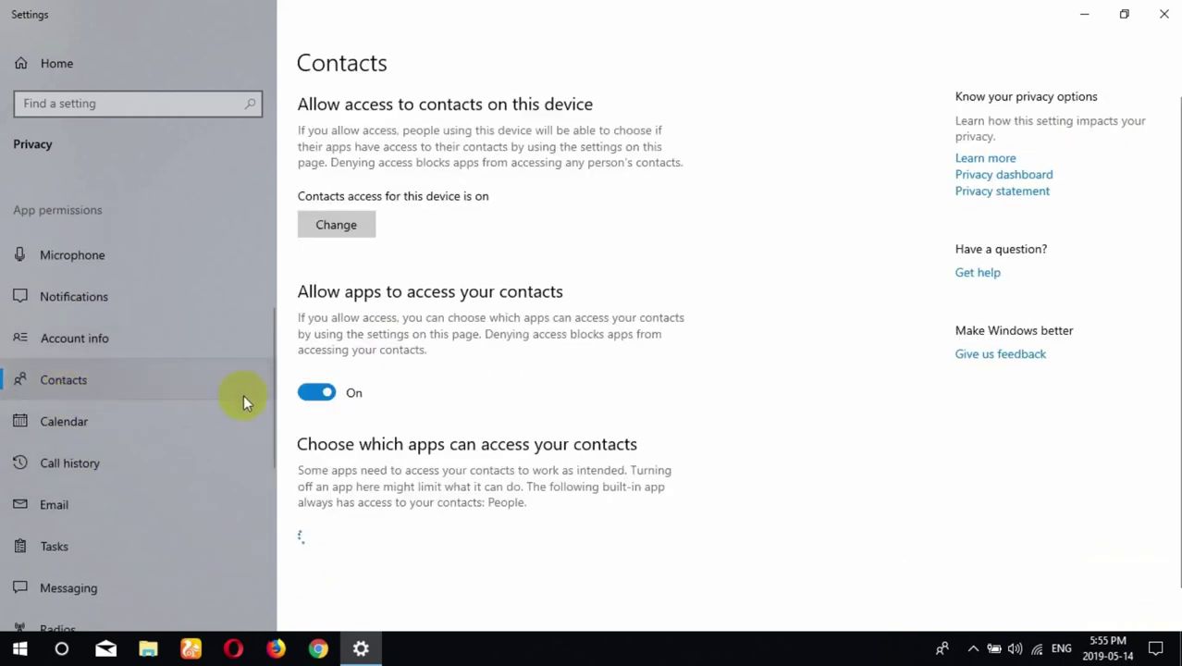
{"action": "left_click", "coordinate": [314, 393]}
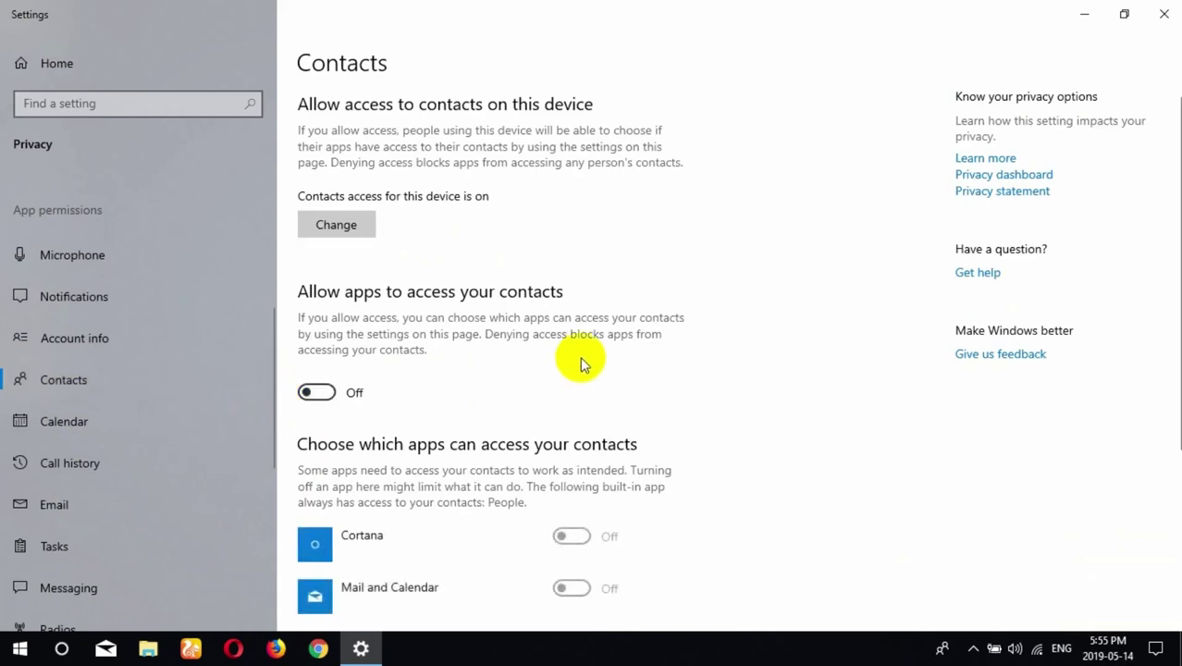
Step: Turn off app access to the calendar in the Calendar privacy settings
{"action": "scroll", "coordinate": [582, 359], "scroll_direction": "down", "scroll_amount": 3}
{"action": "scroll", "coordinate": [582, 356], "scroll_direction": "up", "scroll_amount": 3}
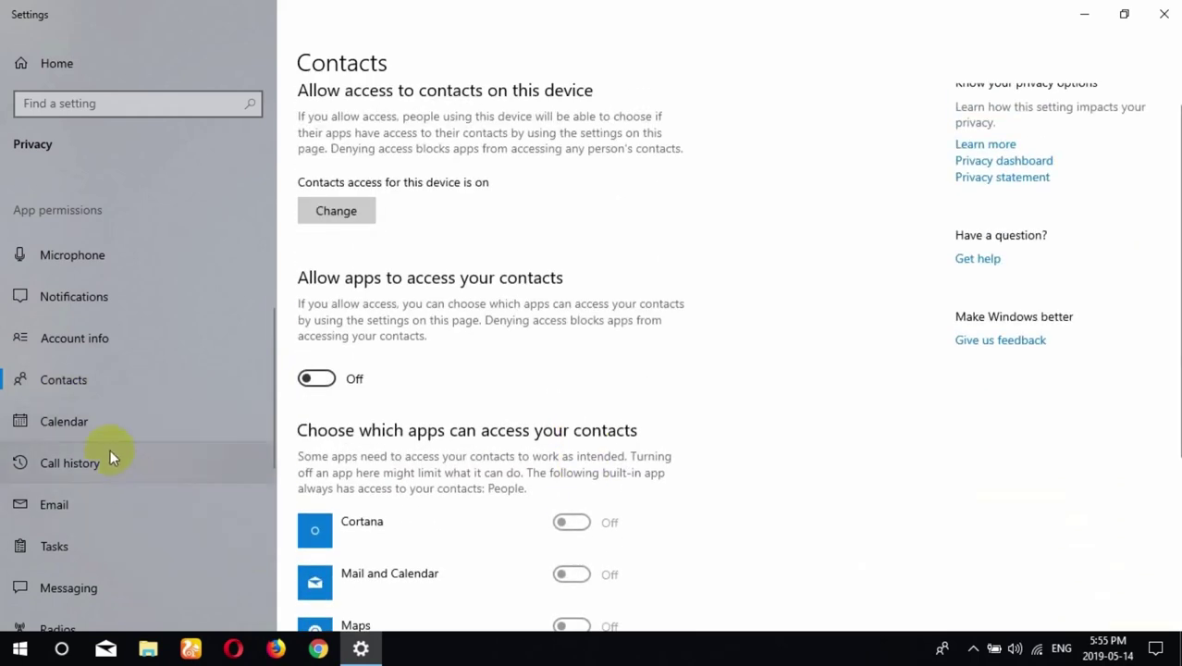
{"action": "left_click", "coordinate": [81, 428]}
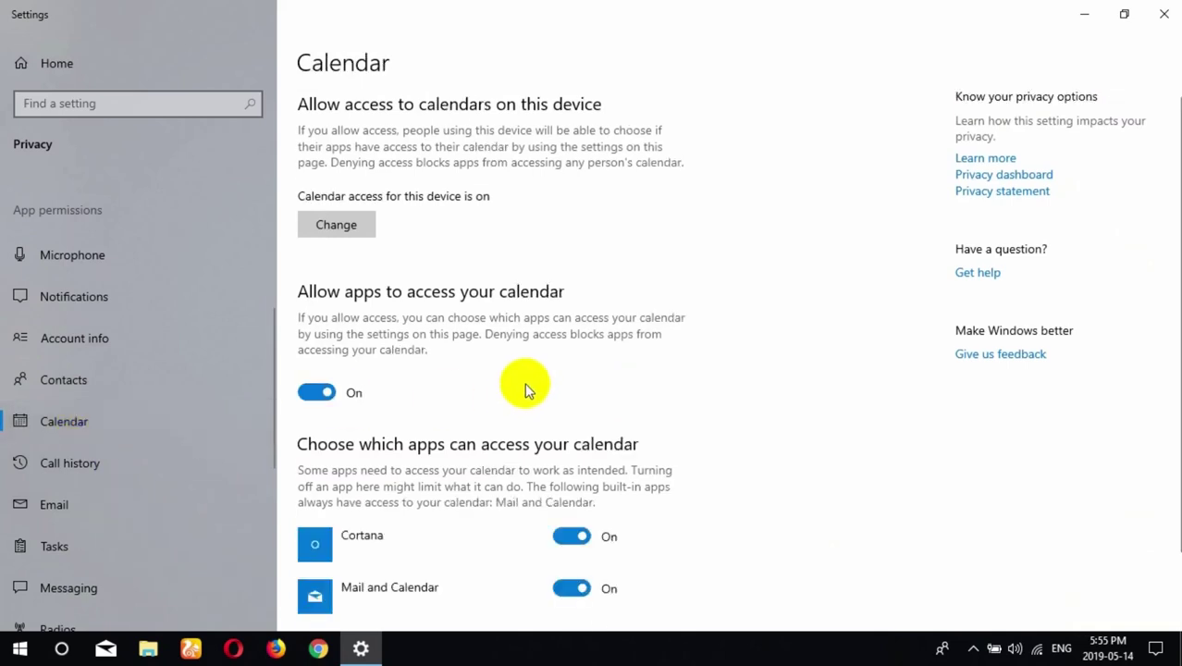
{"action": "scroll", "coordinate": [525, 388], "scroll_direction": "down", "scroll_amount": 2}
{"action": "scroll", "coordinate": [525, 389], "scroll_direction": "up", "scroll_amount": 2}
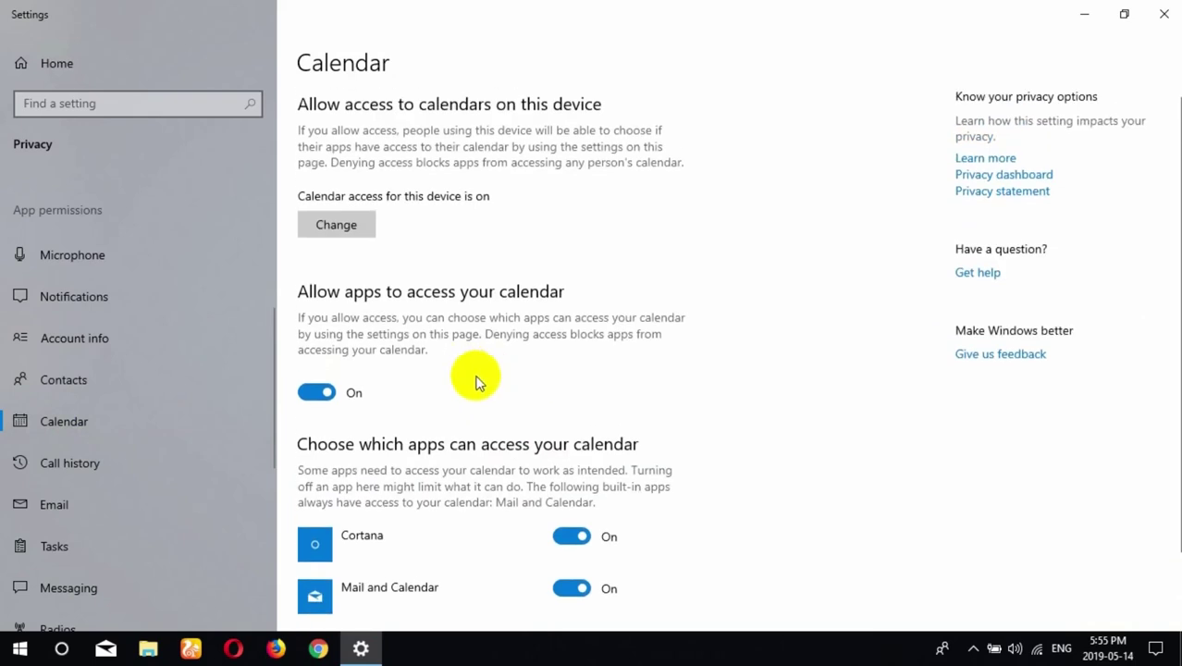
{"action": "left_click", "coordinate": [314, 392]}
Step: Turn off app access to call history in the Call history privacy settings
{"action": "scroll", "coordinate": [194, 429], "scroll_direction": "down", "scroll_amount": 1}
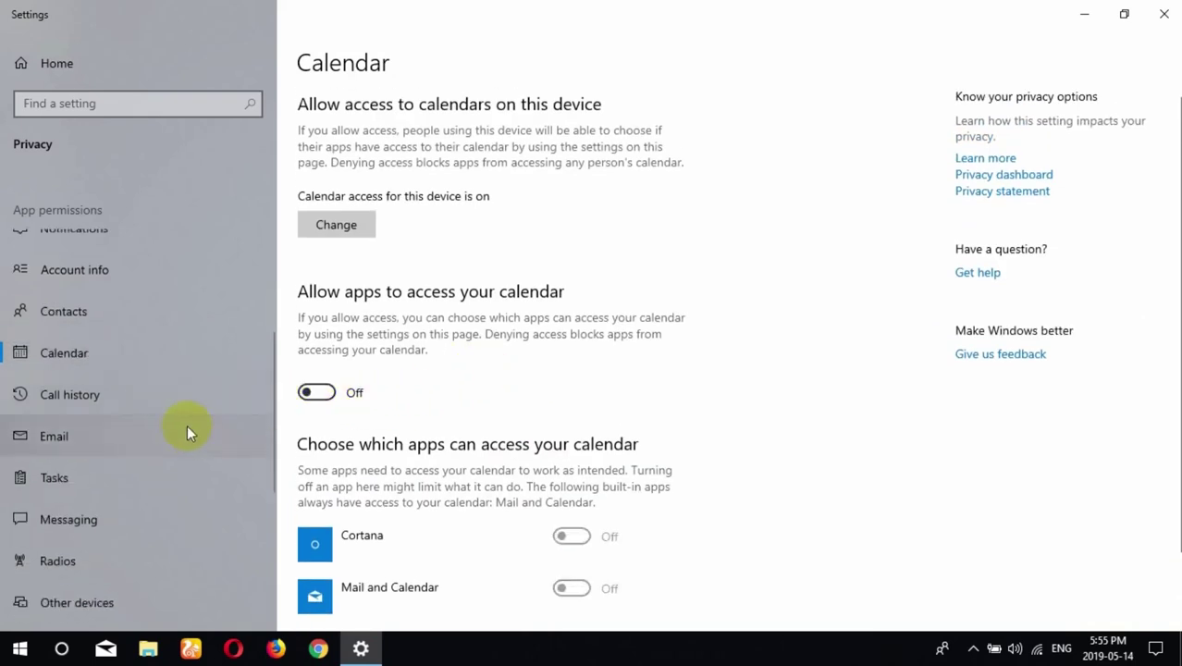
{"action": "left_click", "coordinate": [50, 396]}
{"action": "left_click", "coordinate": [316, 408]}
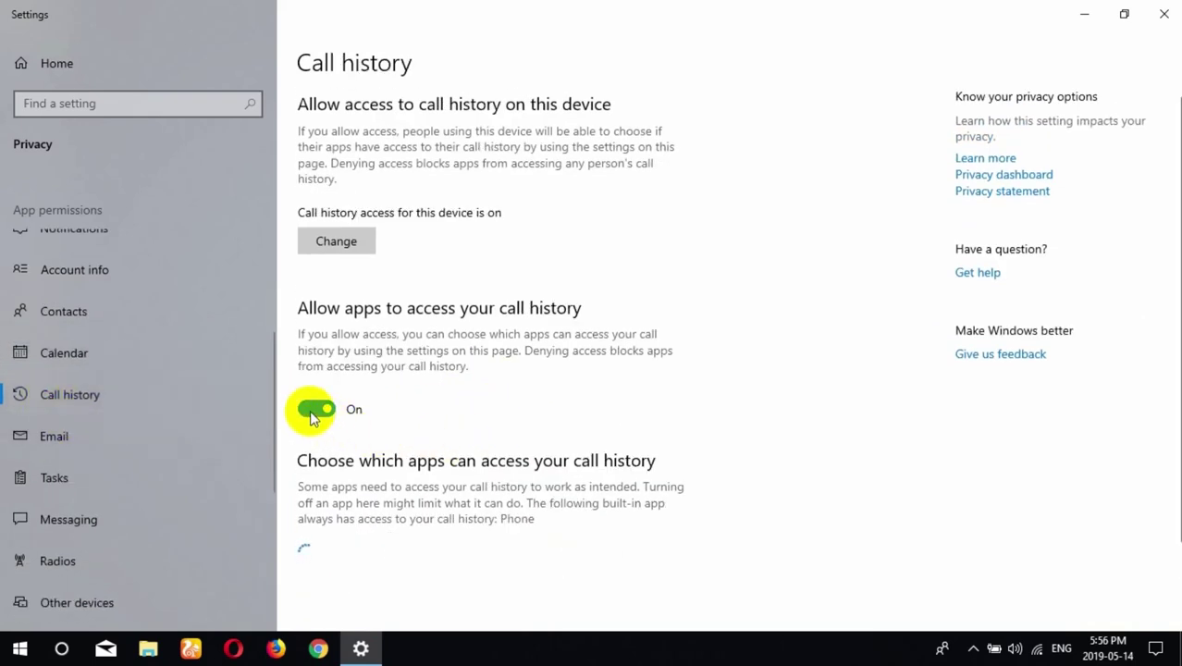
{"action": "scroll", "coordinate": [591, 397], "scroll_direction": "down", "scroll_amount": 2}
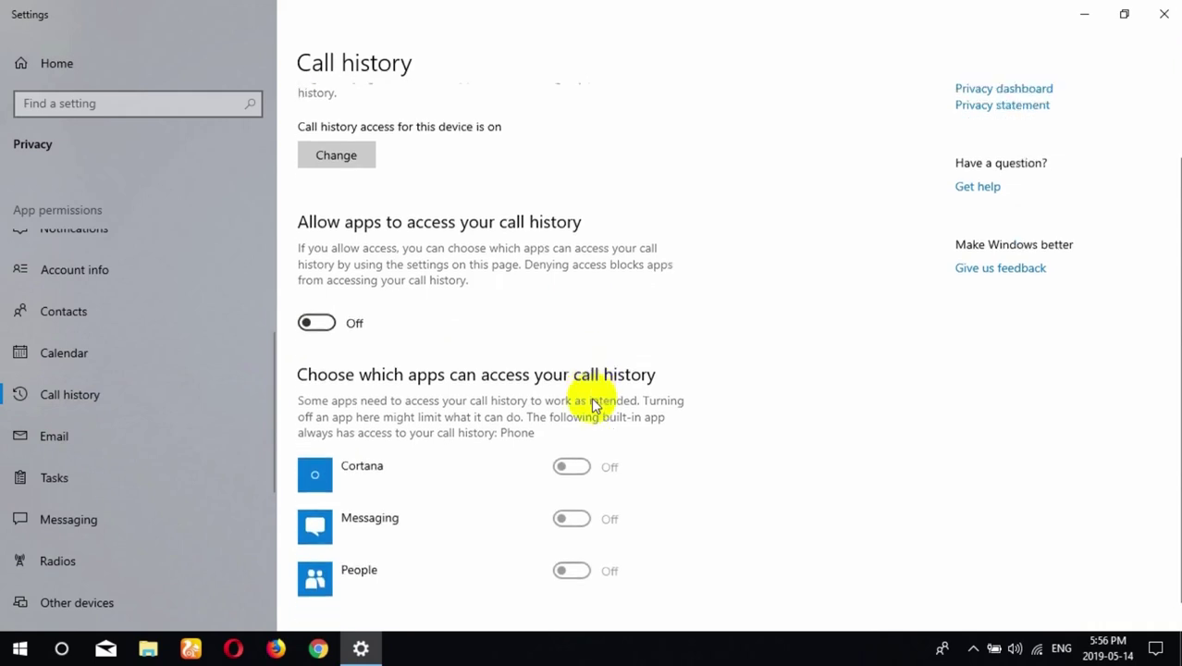
Step: Turn off app access to email and to tasks in their respective privacy settings
{"action": "left_click", "coordinate": [82, 437]}
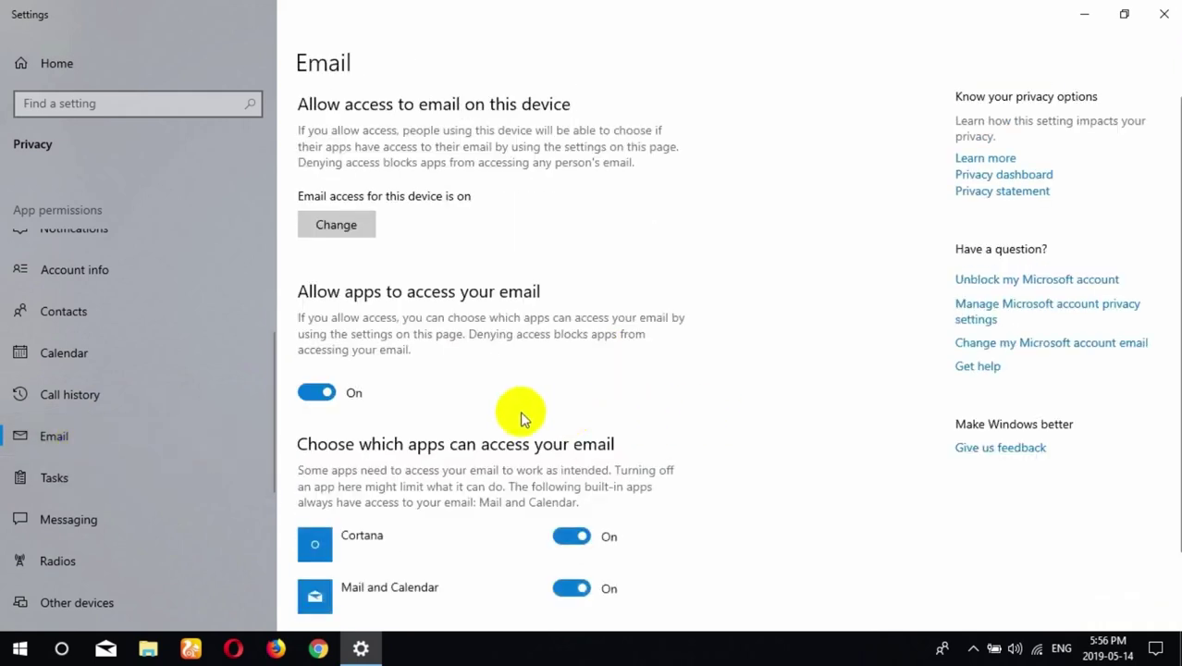
{"action": "left_click", "coordinate": [312, 396]}
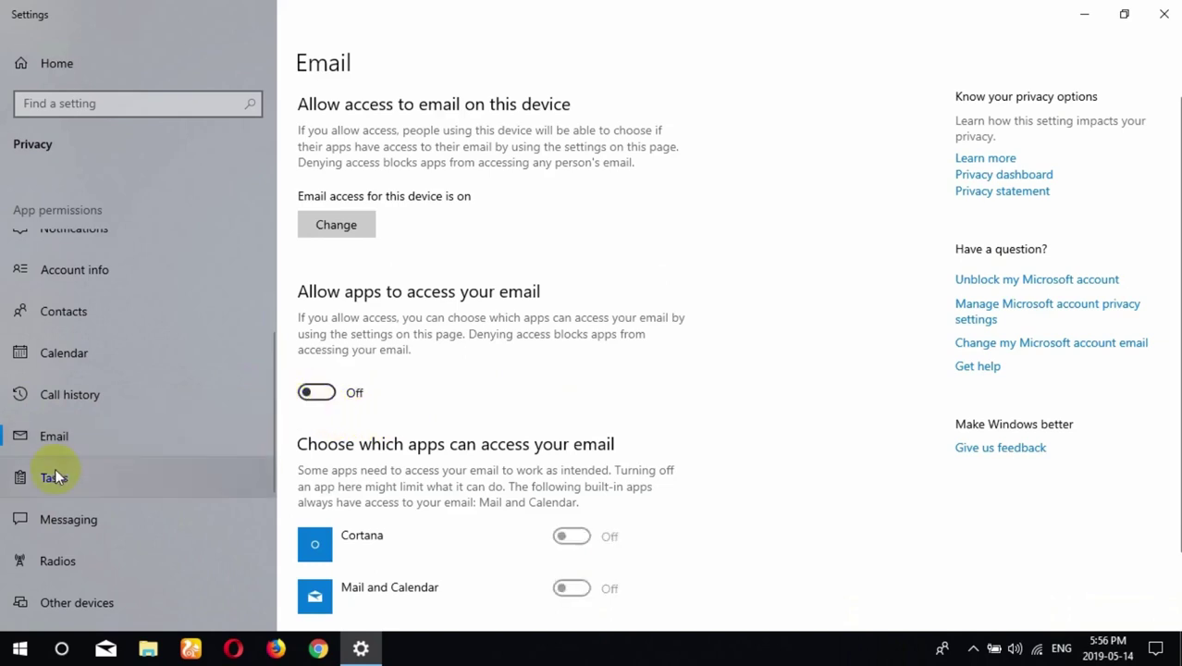
{"action": "left_click", "coordinate": [116, 475]}
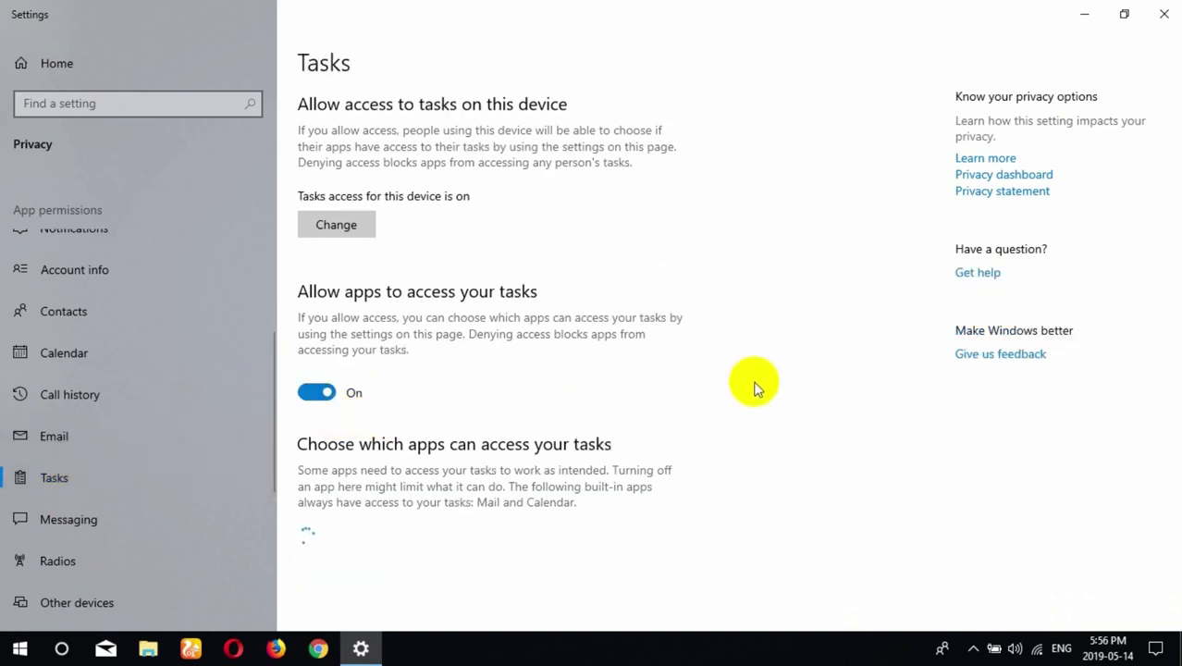
{"action": "left_click", "coordinate": [310, 400]}
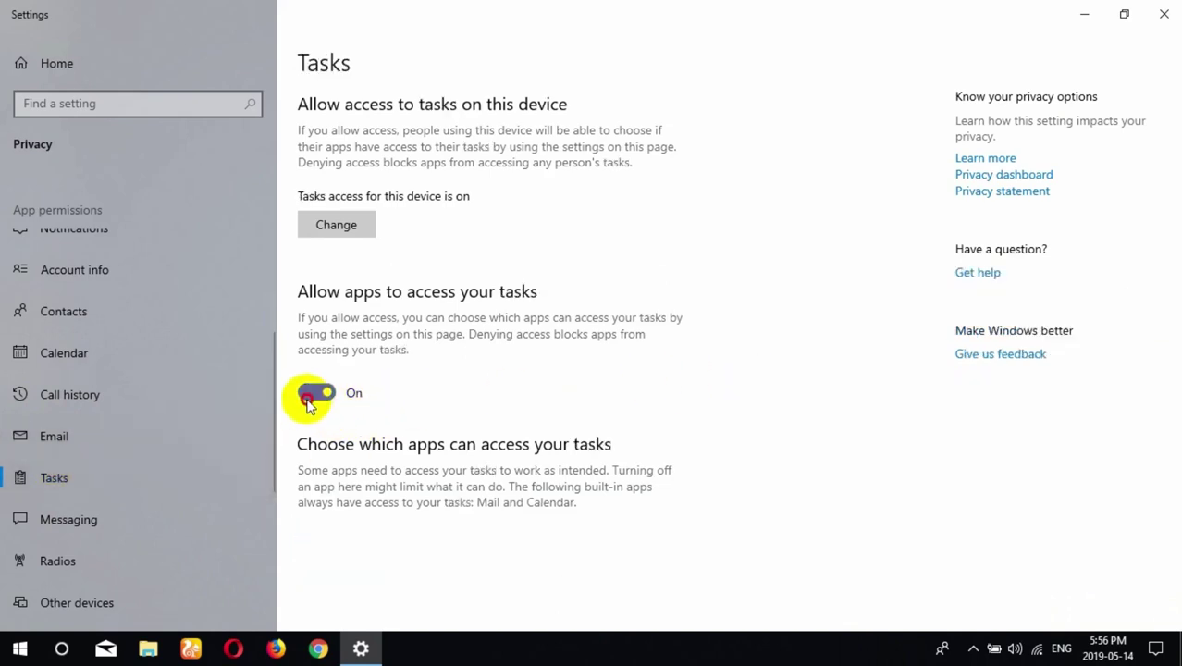
Step: Turn off the permission for apps to read or send messages in the Messaging privacy settings
{"action": "left_click", "coordinate": [73, 517]}
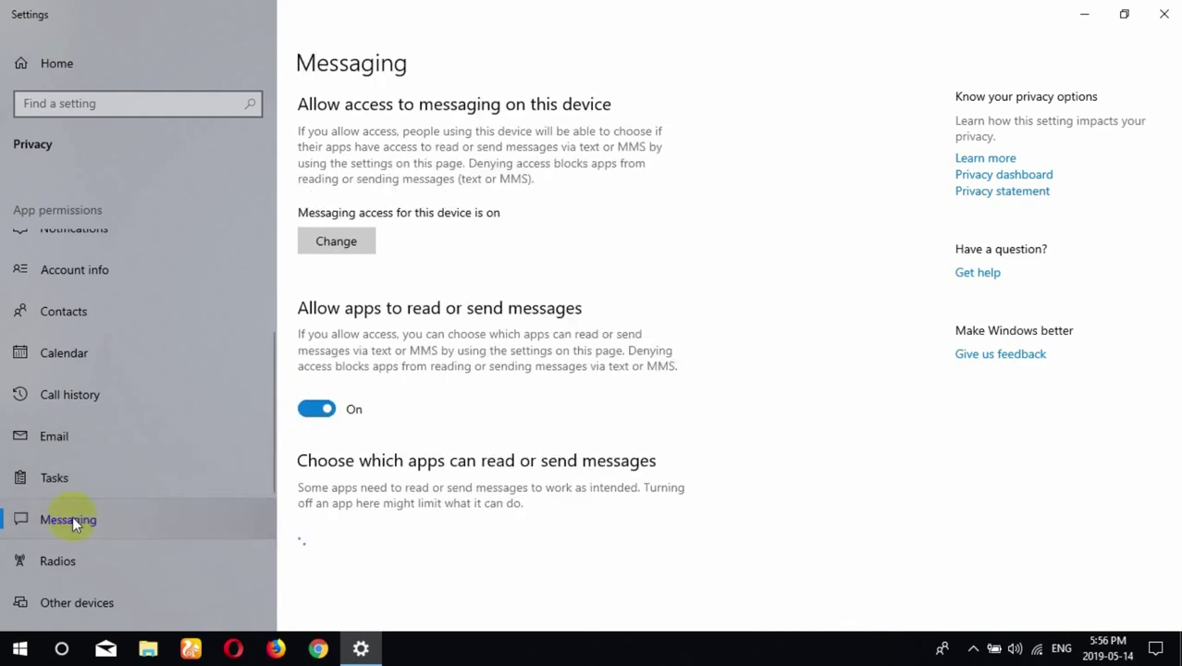
{"action": "left_click", "coordinate": [314, 410]}
{"action": "scroll", "coordinate": [555, 342], "scroll_direction": "down", "scroll_amount": 1}
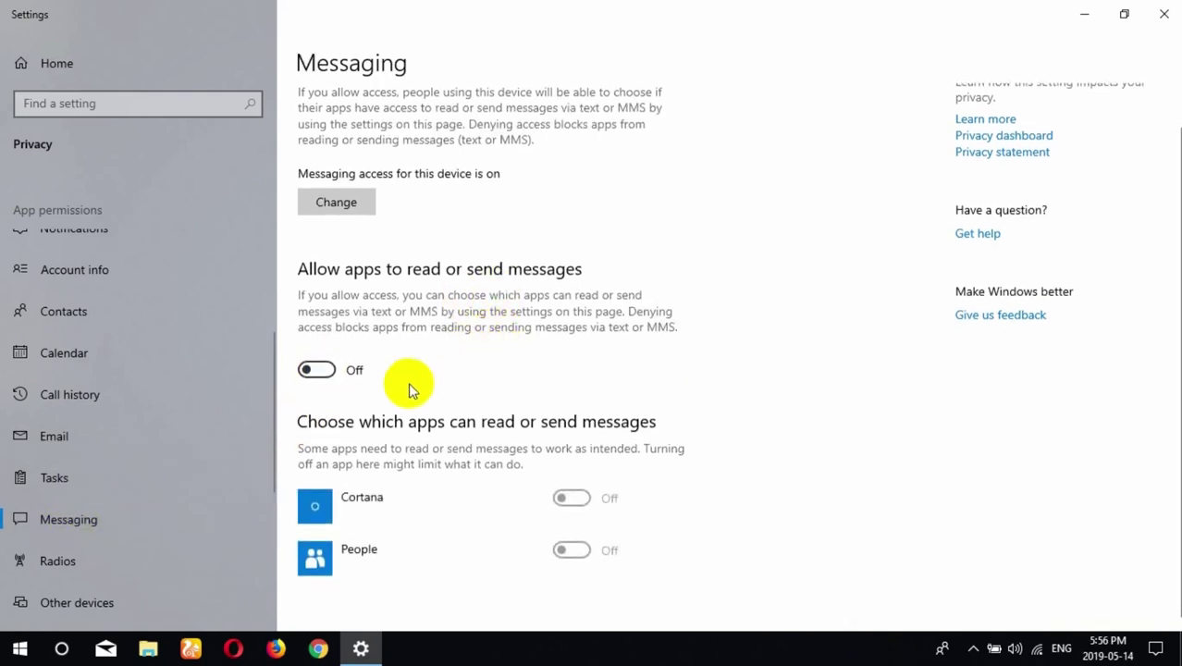
Step: Turn off app control of device radios and communication with unpaired devices
{"action": "left_click", "coordinate": [71, 559]}
{"action": "left_click", "coordinate": [318, 391]}
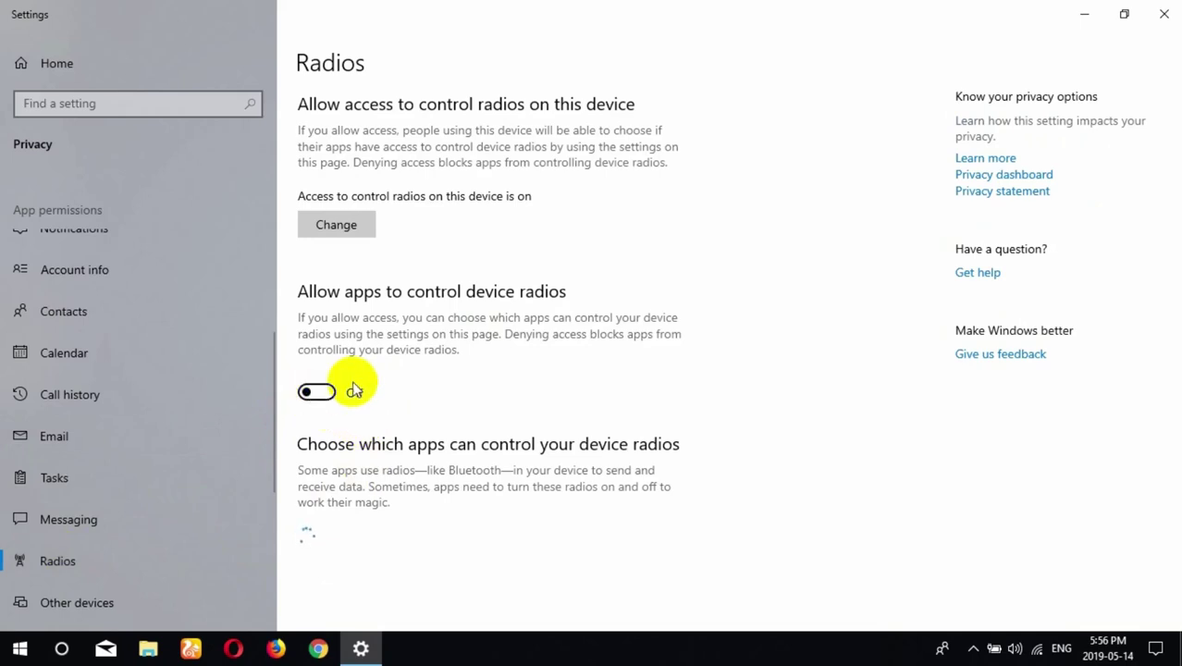
{"action": "left_click", "coordinate": [58, 606]}
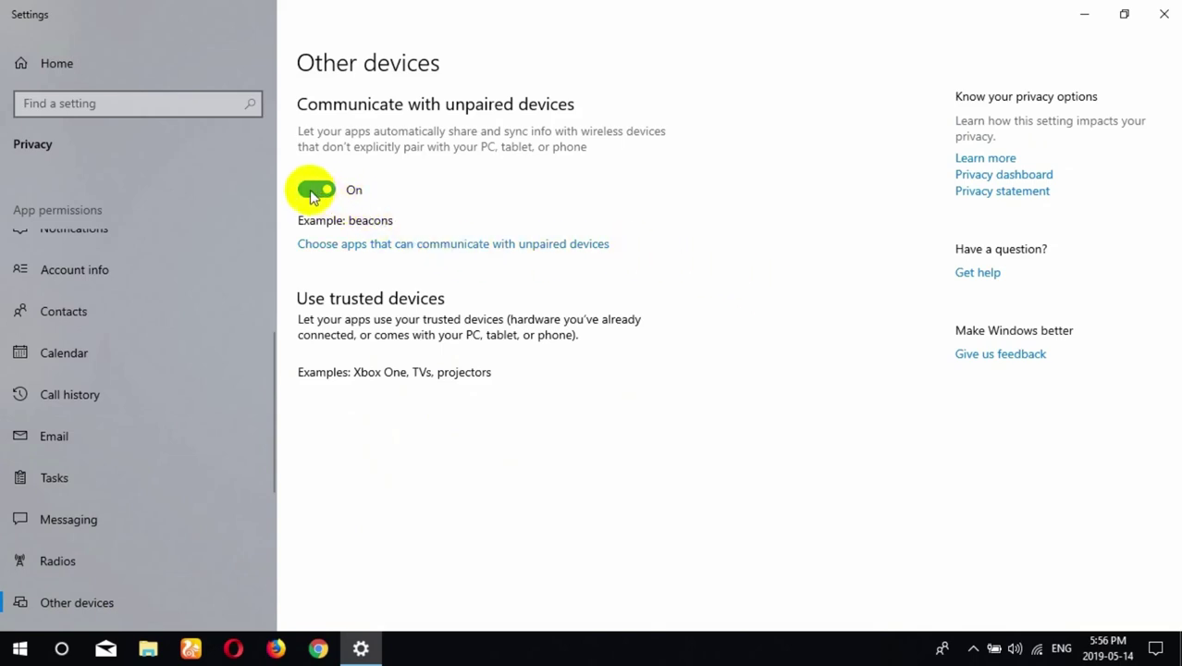
Step: Stop all apps from running in the background in the Background apps privacy settings
{"action": "scroll", "coordinate": [125, 416], "scroll_direction": "down", "scroll_amount": 3}
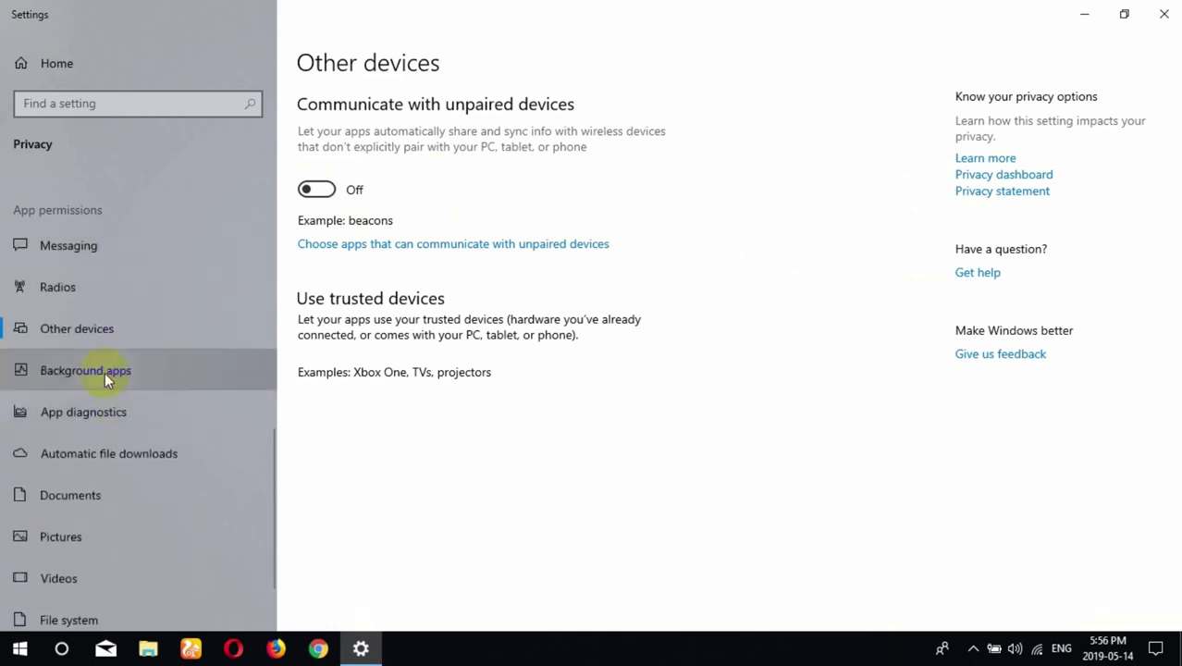
{"action": "left_click", "coordinate": [105, 371]}
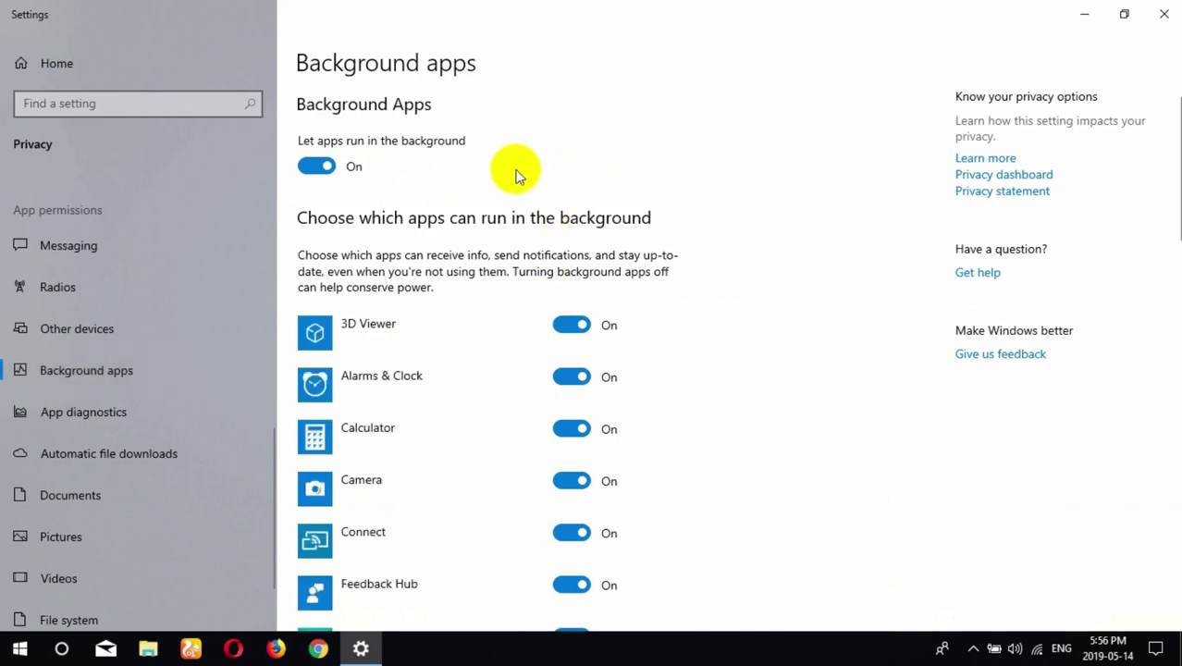
{"action": "left_click", "coordinate": [322, 169]}
Step: Look through the full list of individual apps and their background permission states
{"action": "scroll", "coordinate": [637, 158], "scroll_direction": "down", "scroll_amount": 8}
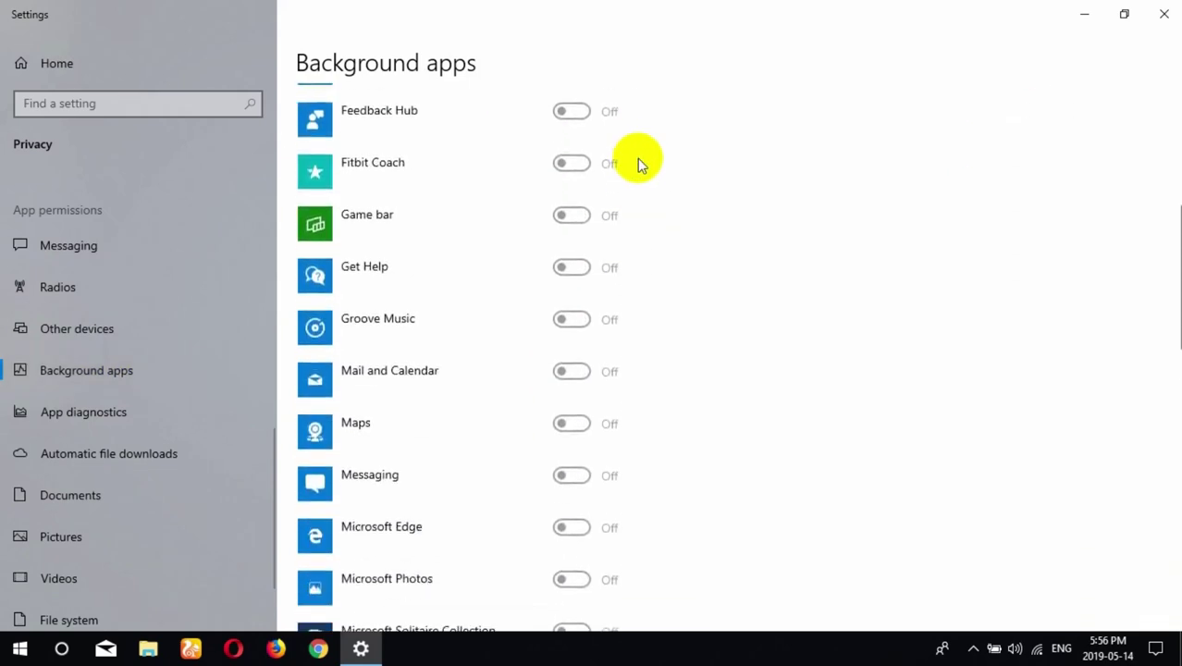
{"action": "scroll", "coordinate": [637, 158], "scroll_direction": "down", "scroll_amount": 6}
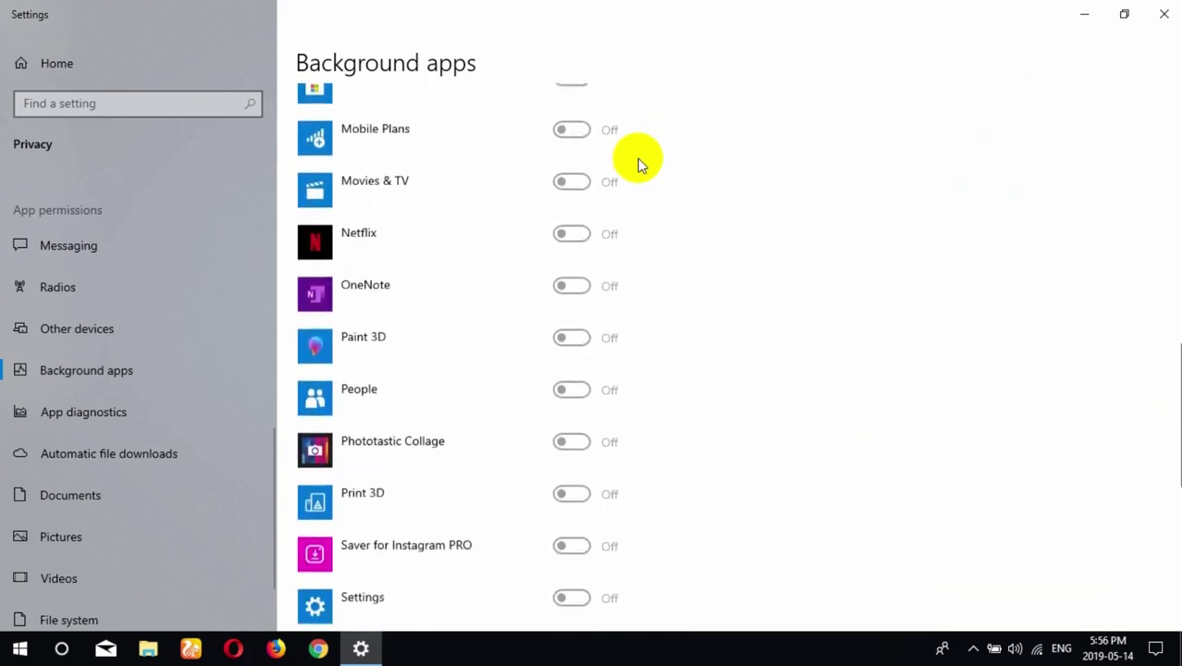
{"action": "scroll", "coordinate": [637, 158], "scroll_direction": "down", "scroll_amount": 5}
{"action": "scroll", "coordinate": [637, 158], "scroll_direction": "up", "scroll_amount": 7}
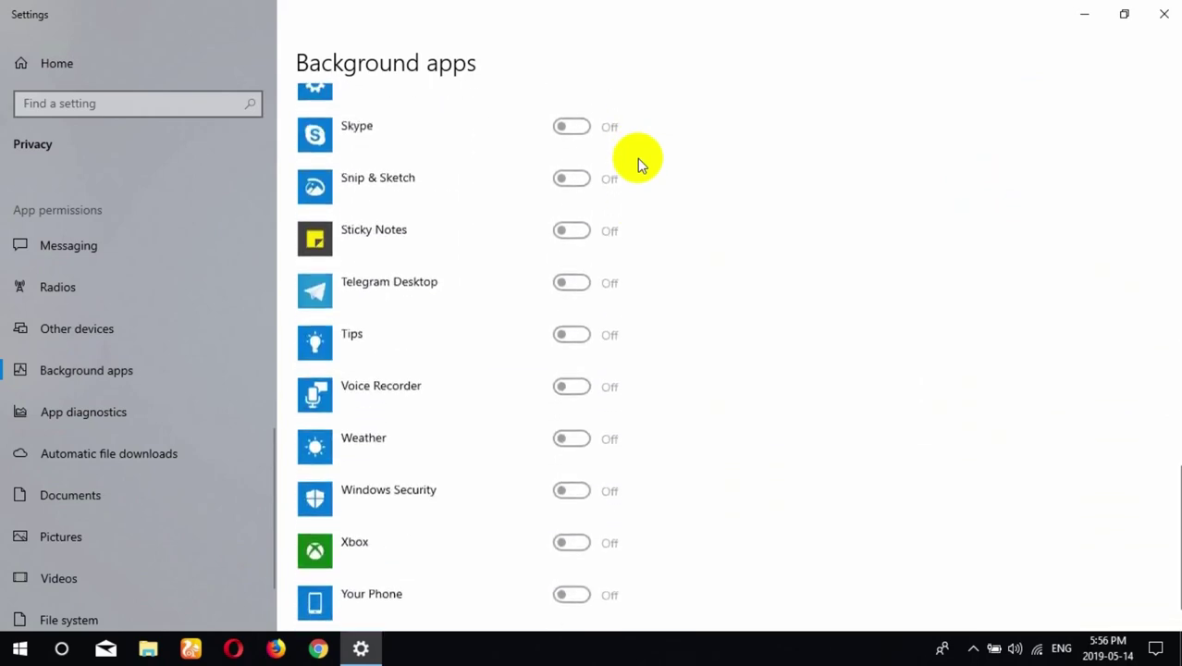
{"action": "scroll", "coordinate": [637, 158], "scroll_direction": "up", "scroll_amount": 5}
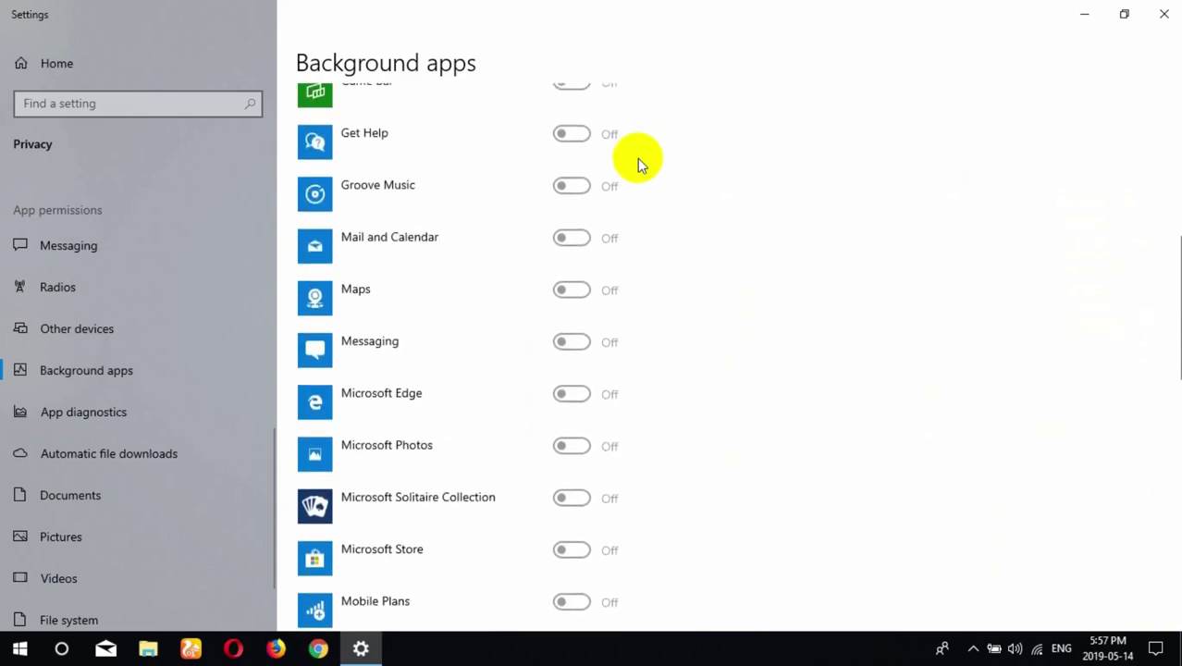
{"action": "scroll", "coordinate": [637, 158], "scroll_direction": "up", "scroll_amount": 6}
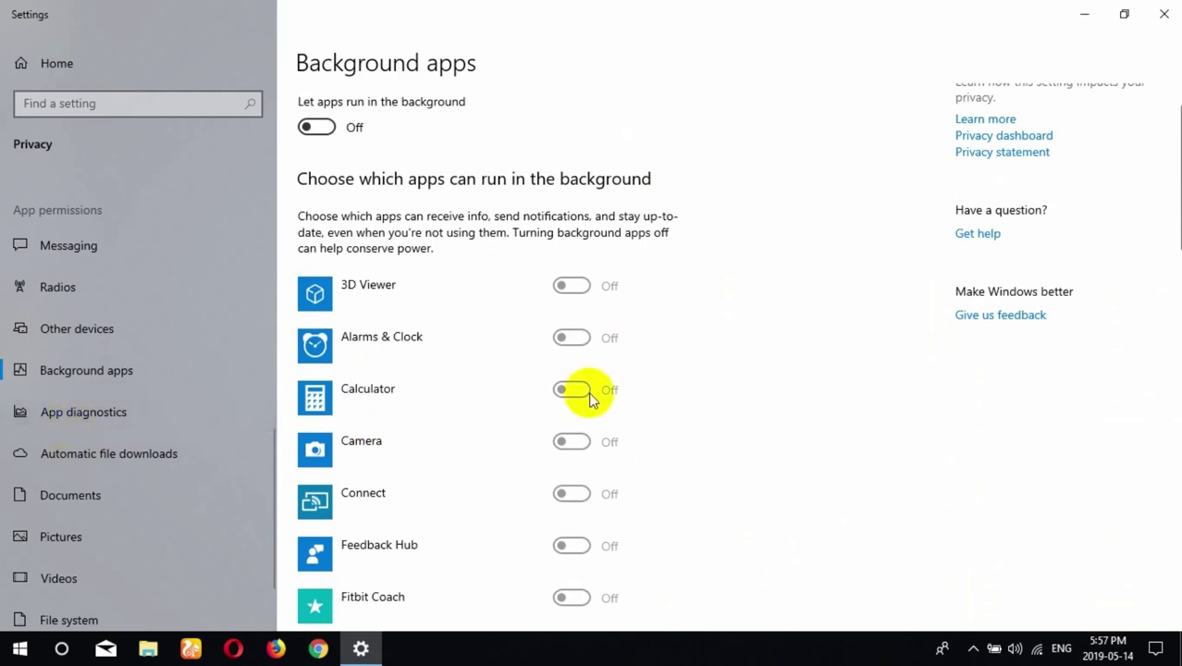
{"action": "scroll", "coordinate": [591, 396], "scroll_direction": "down", "scroll_amount": 4}
{"action": "scroll", "coordinate": [541, 377], "scroll_direction": "down", "scroll_amount": 5}
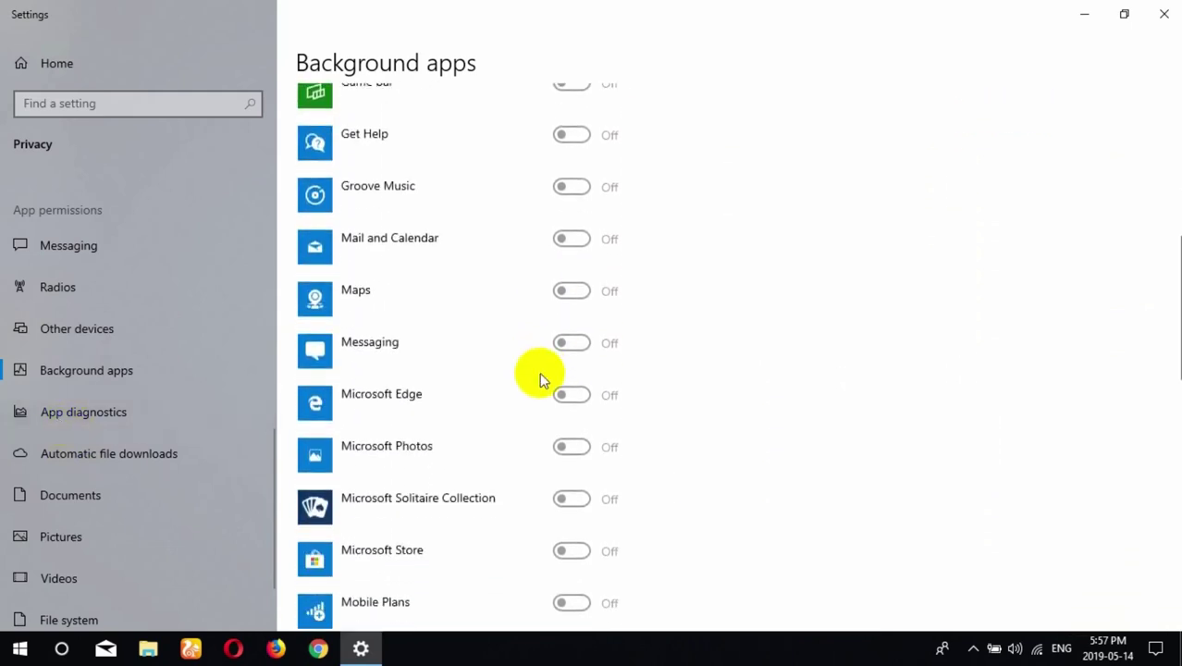
{"action": "scroll", "coordinate": [539, 372], "scroll_direction": "down", "scroll_amount": 4}
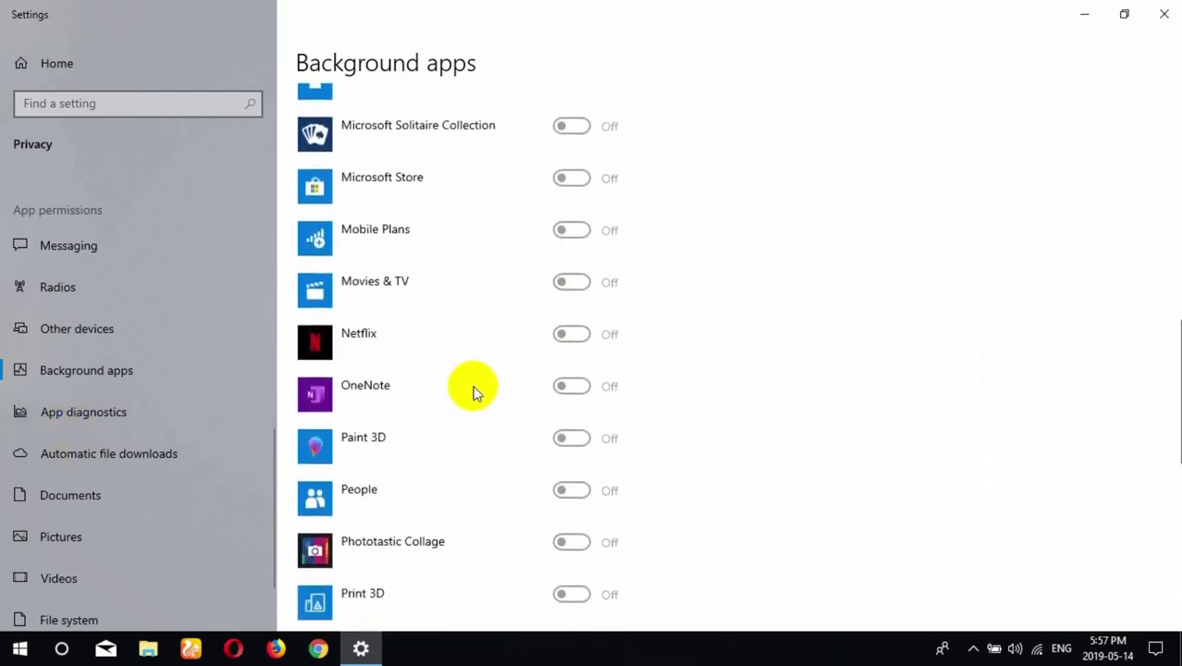
{"action": "scroll", "coordinate": [472, 391], "scroll_direction": "down", "scroll_amount": 4}
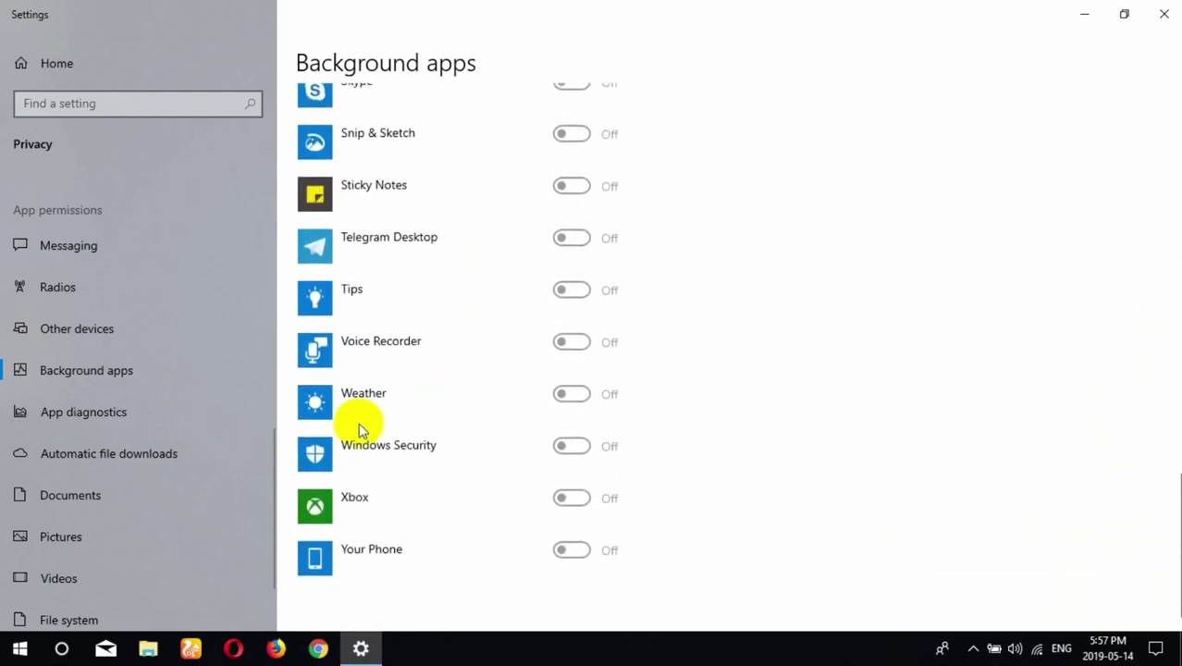
Step: Turn off app access to diagnostic info about other apps, and view the Automatic file downloads settings
{"action": "left_click", "coordinate": [69, 418]}
{"action": "scroll", "coordinate": [831, 345], "scroll_direction": "down", "scroll_amount": 1}
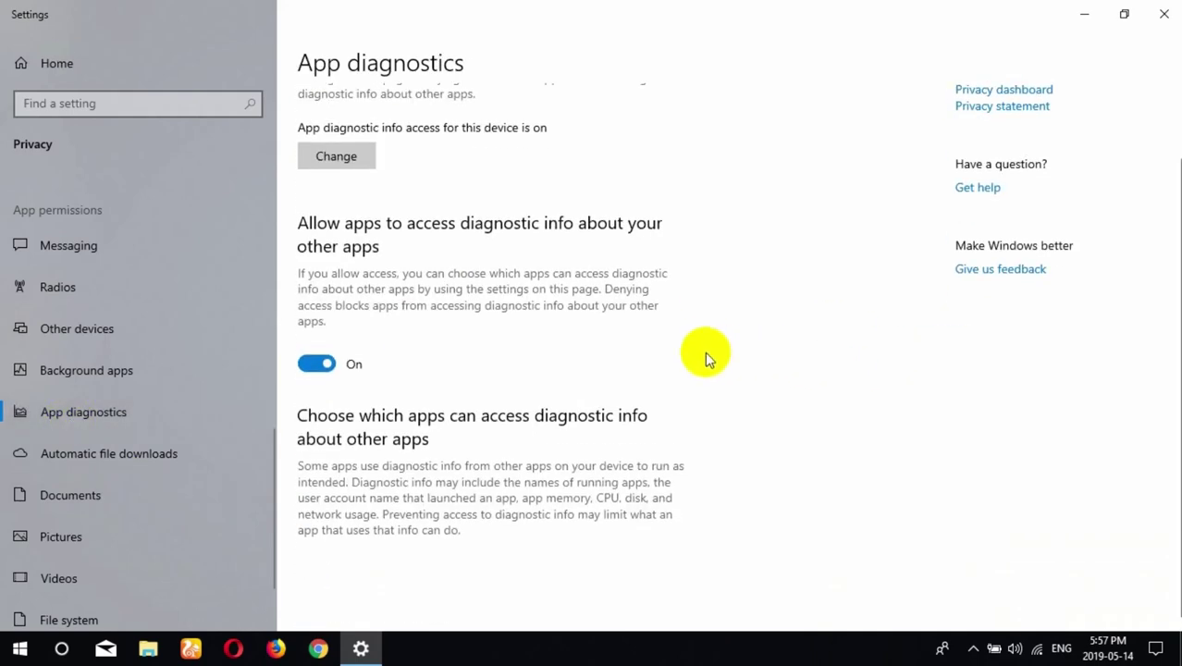
{"action": "left_click", "coordinate": [314, 363]}
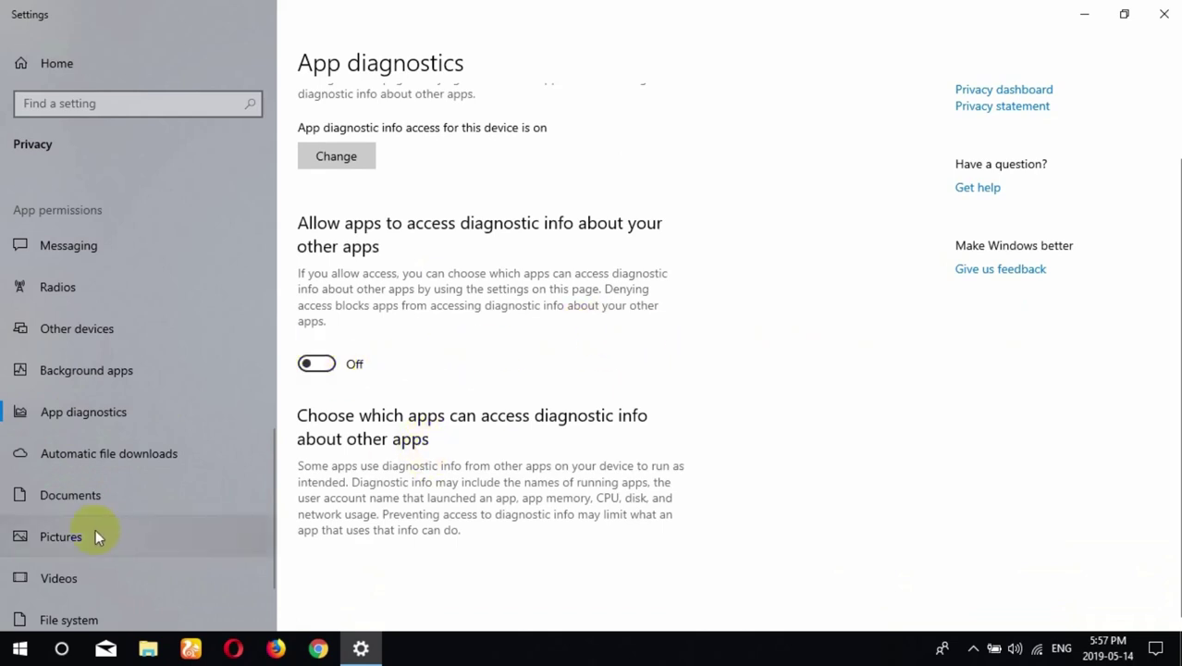
{"action": "left_click", "coordinate": [93, 453]}
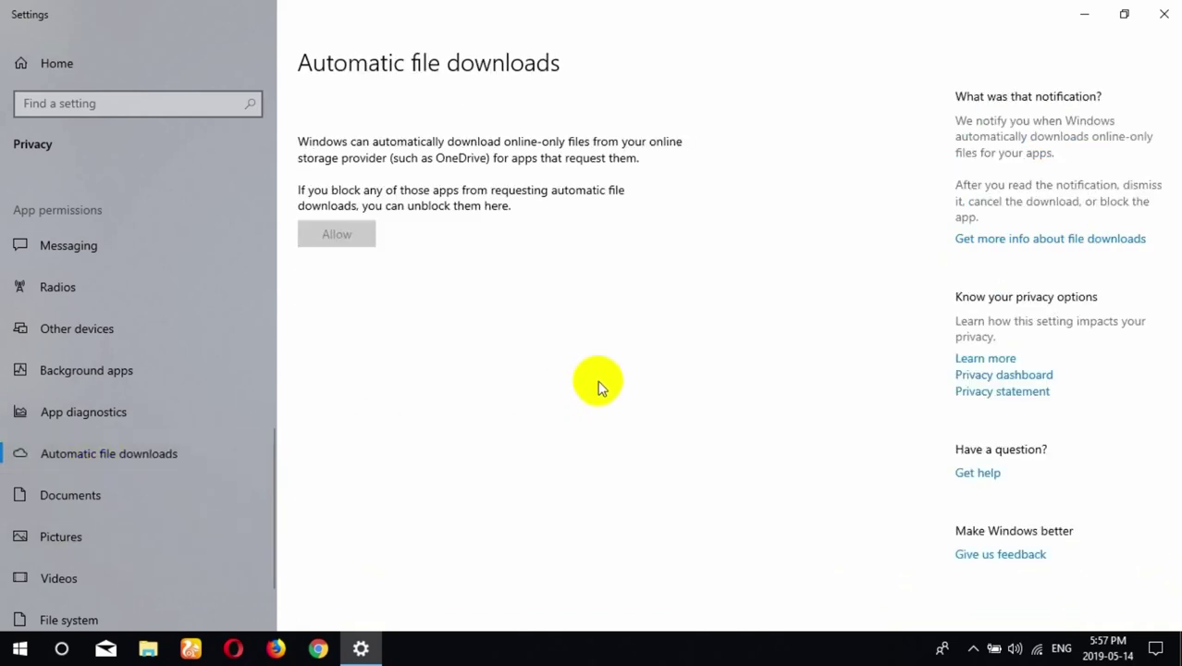
Step: Turn off documents library access for Voice Recorder, OneNote, Feedback Hub and App Installer
{"action": "left_click", "coordinate": [82, 501]}
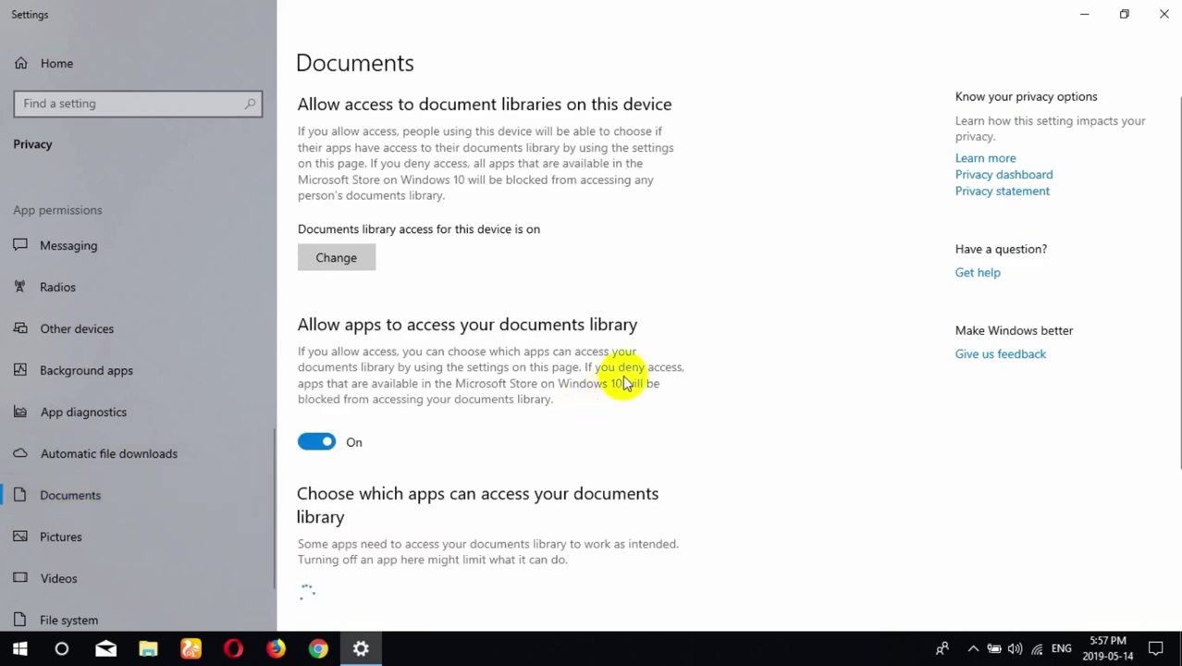
{"action": "scroll", "coordinate": [770, 330], "scroll_direction": "down", "scroll_amount": 3}
{"action": "scroll", "coordinate": [771, 327], "scroll_direction": "down", "scroll_amount": 1}
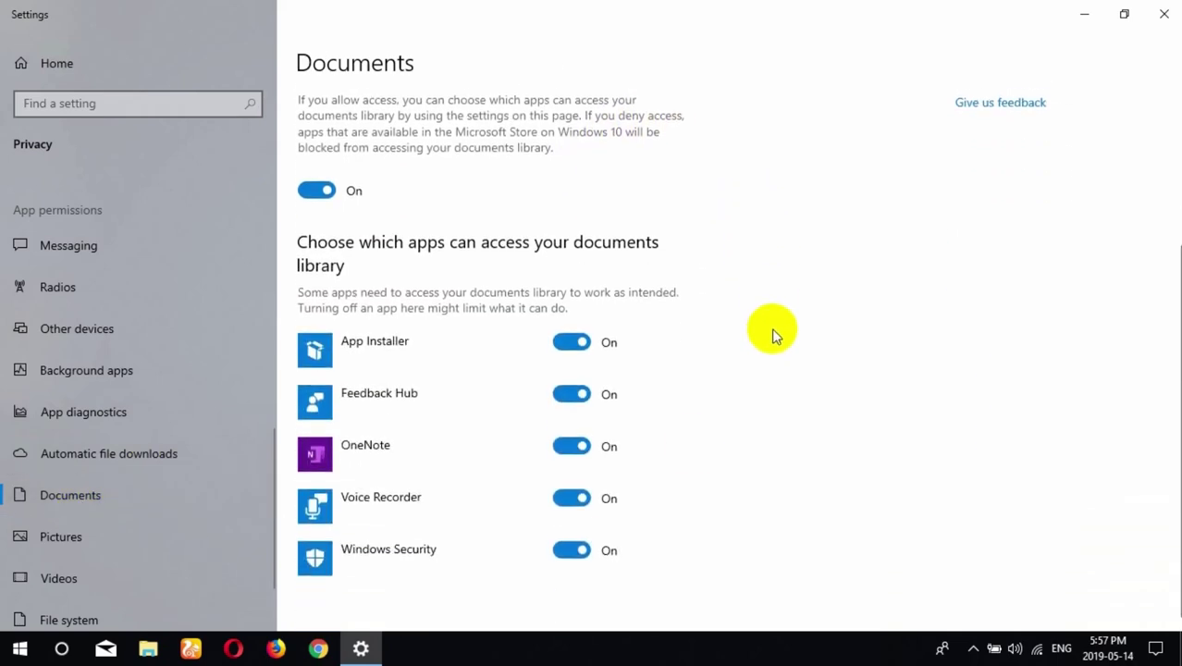
{"action": "left_click", "coordinate": [566, 496]}
{"action": "left_click", "coordinate": [569, 447]}
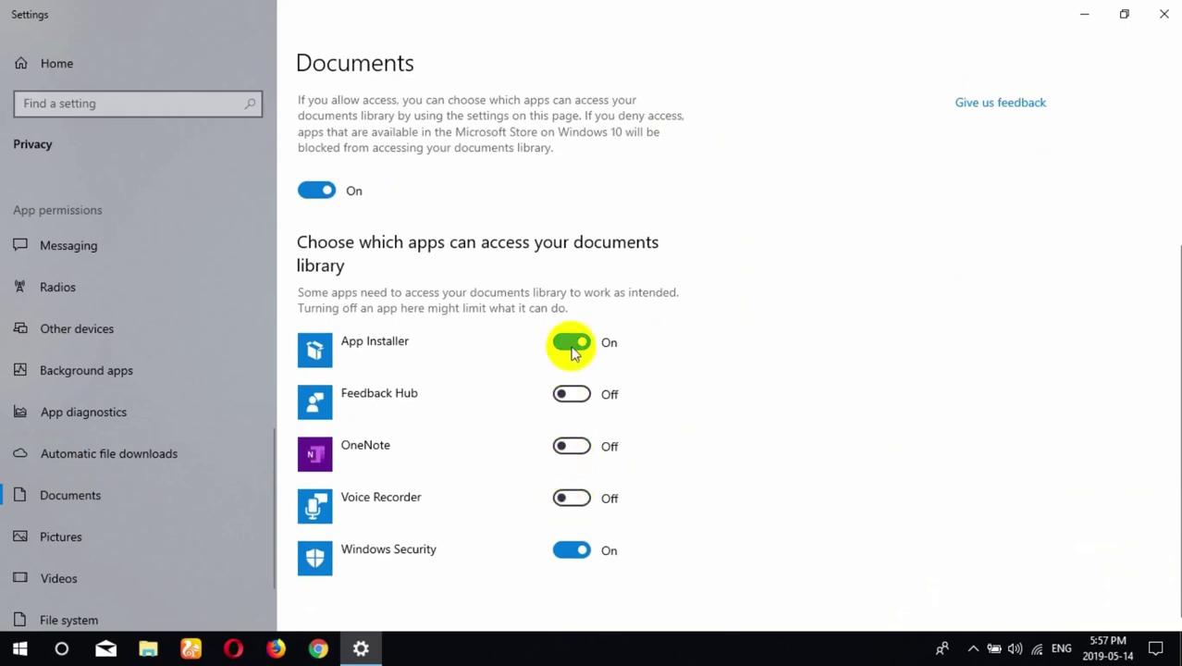
{"action": "left_click", "coordinate": [571, 344]}
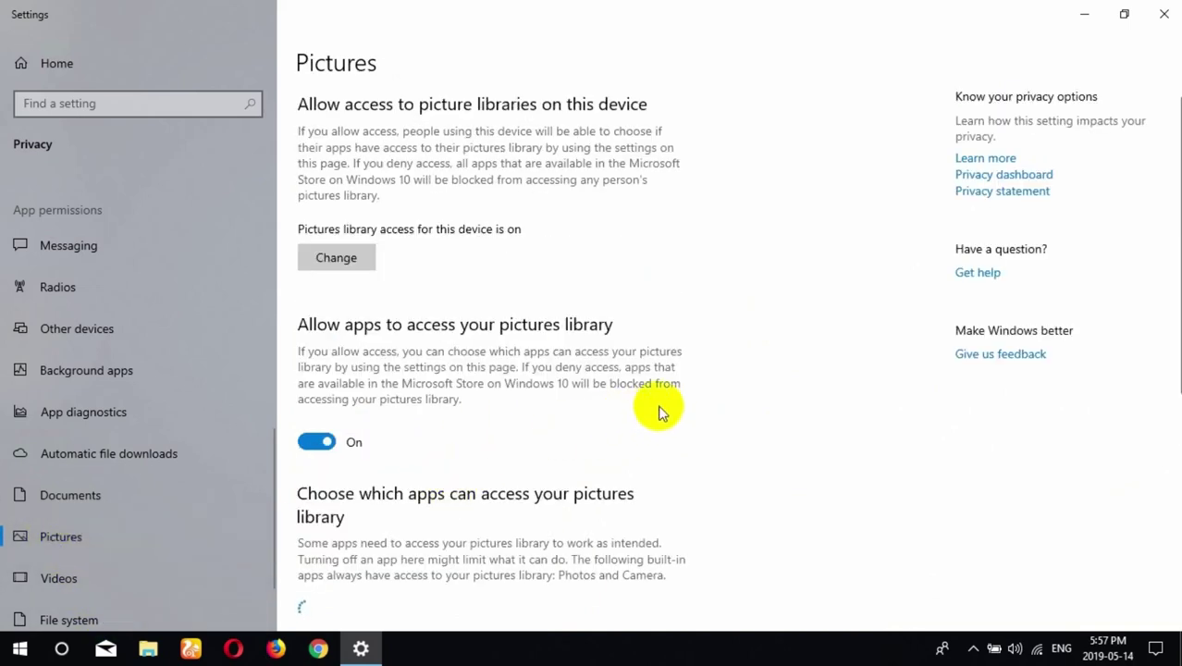
Step: Turn off pictures library access for 3D Viewer, Cortana, Feedback Hub, Game bar, Microsoft Edge and Snip & Sketch
{"action": "scroll", "coordinate": [659, 409], "scroll_direction": "down", "scroll_amount": 5}
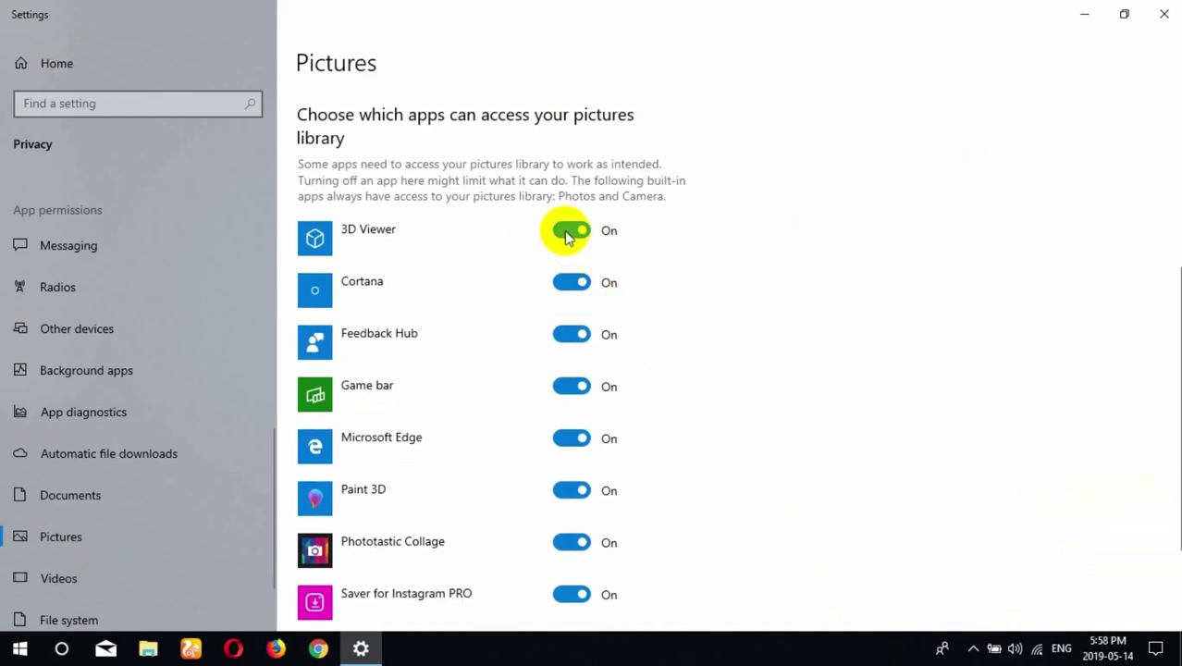
{"action": "left_click", "coordinate": [575, 280]}
{"action": "left_click", "coordinate": [560, 340]}
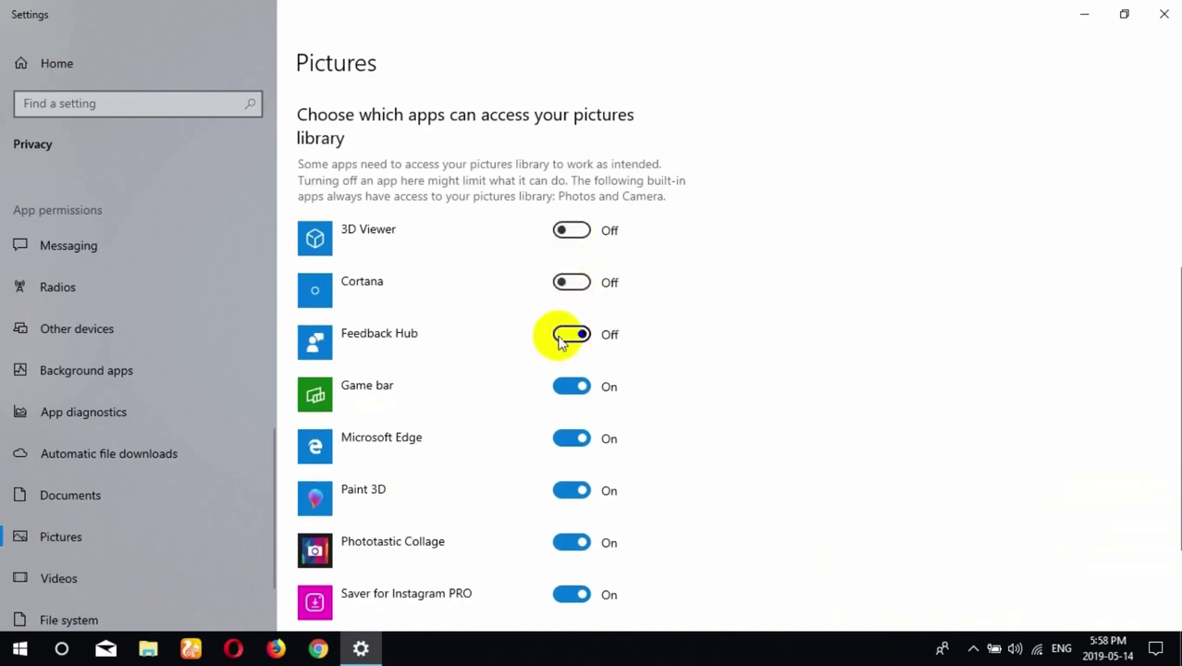
{"action": "left_click", "coordinate": [566, 442]}
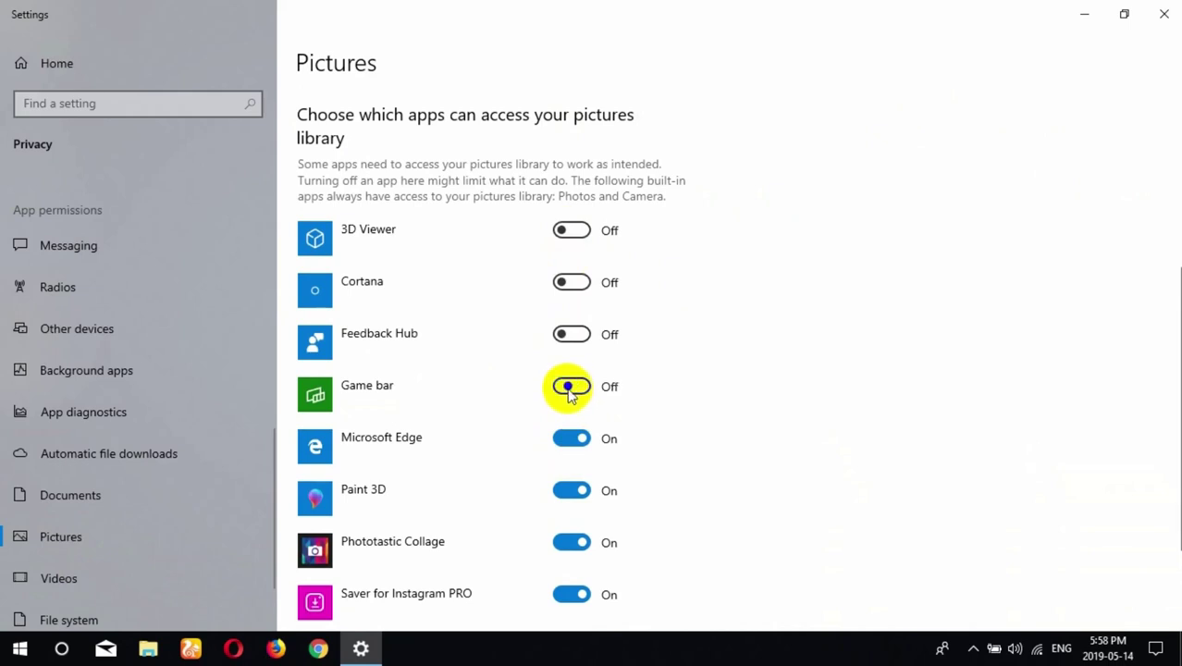
{"action": "scroll", "coordinate": [555, 490], "scroll_direction": "down", "scroll_amount": 3}
{"action": "left_click", "coordinate": [551, 497]}
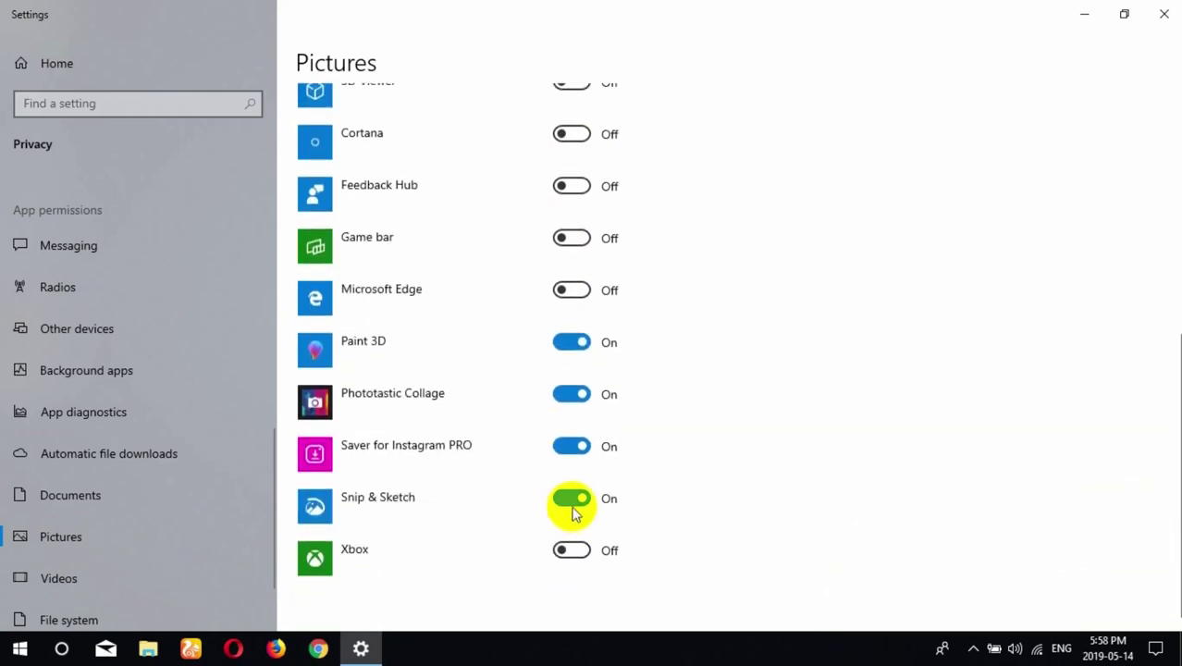
{"action": "left_click", "coordinate": [577, 465]}
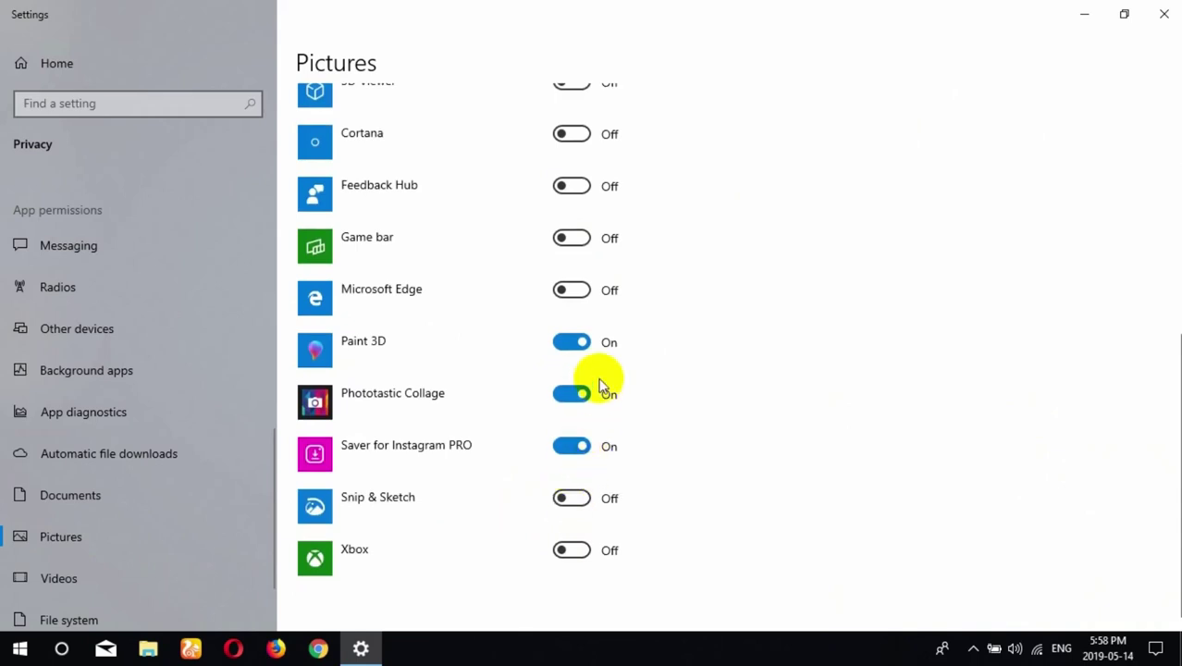
Step: Turn off videos library access for 3D Viewer, Camera, Game bar and Movies & TV in the Videos privacy settings
{"action": "left_click", "coordinate": [56, 578]}
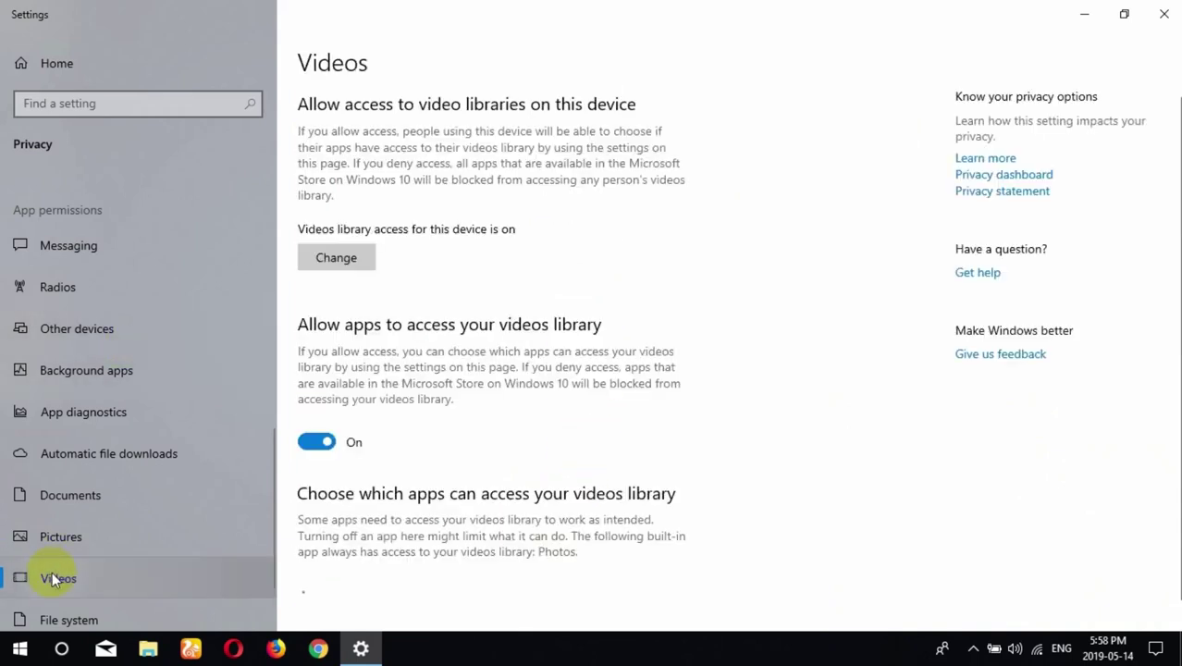
{"action": "scroll", "coordinate": [74, 518], "scroll_direction": "down", "scroll_amount": 2}
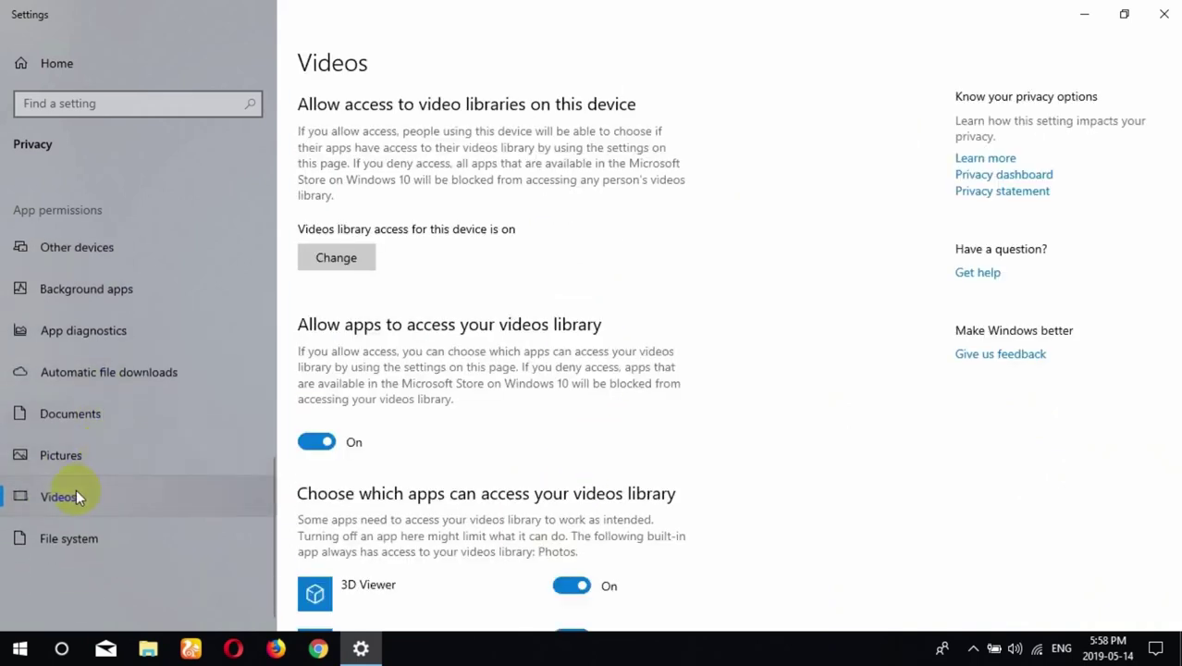
{"action": "scroll", "coordinate": [827, 255], "scroll_direction": "down", "scroll_amount": 2}
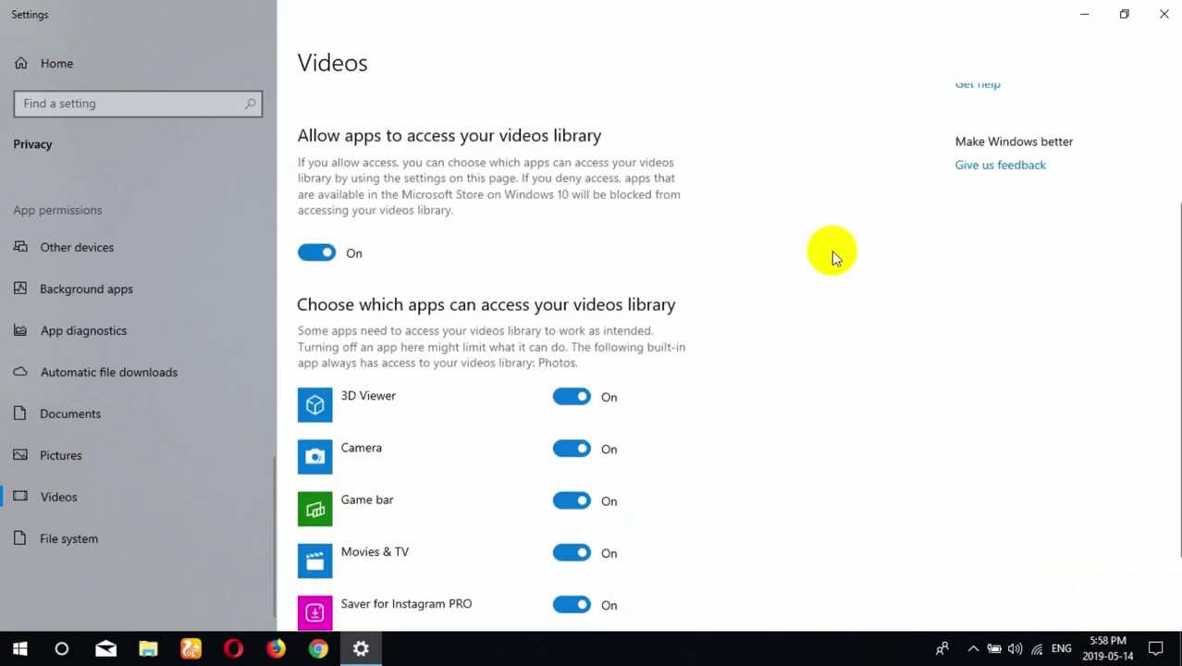
{"action": "scroll", "coordinate": [832, 251], "scroll_direction": "down", "scroll_amount": 1}
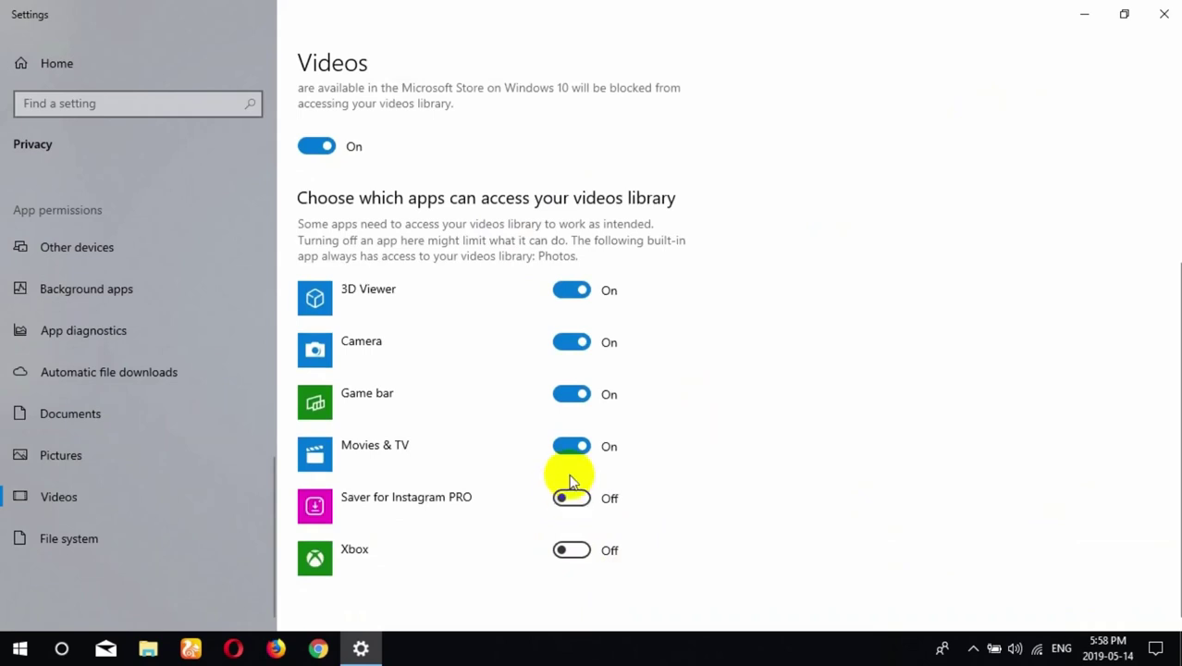
{"action": "left_click", "coordinate": [570, 342]}
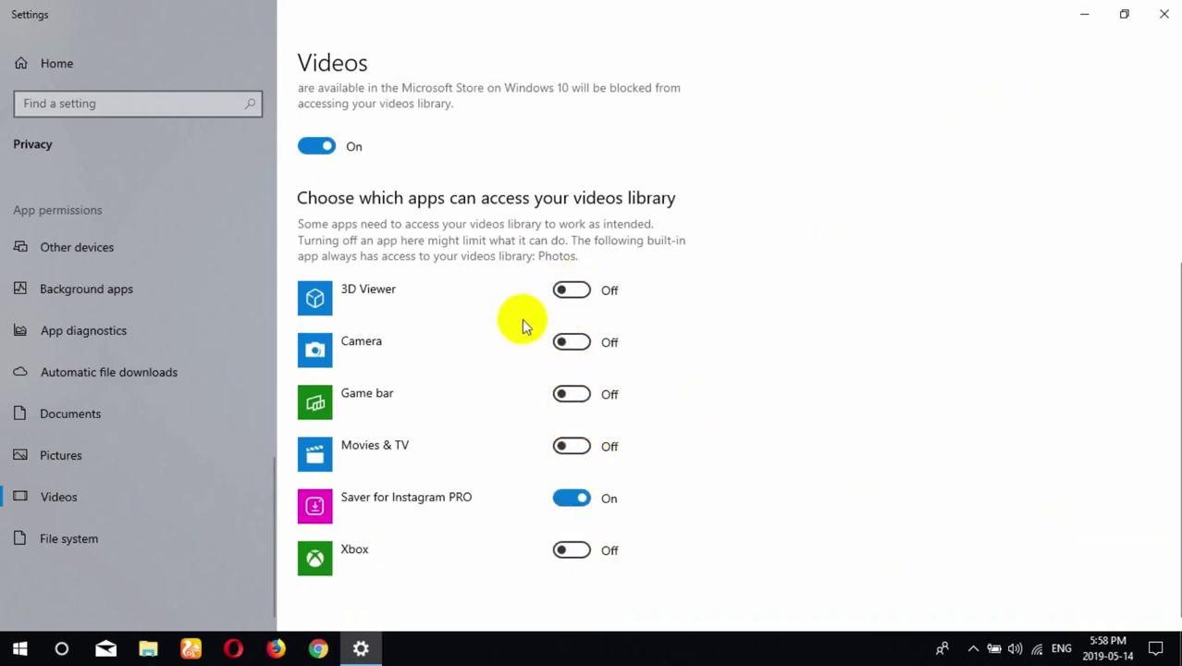
Step: View the File system privacy settings, and close the Settings window to return to the desktop
{"action": "left_click", "coordinate": [81, 544]}
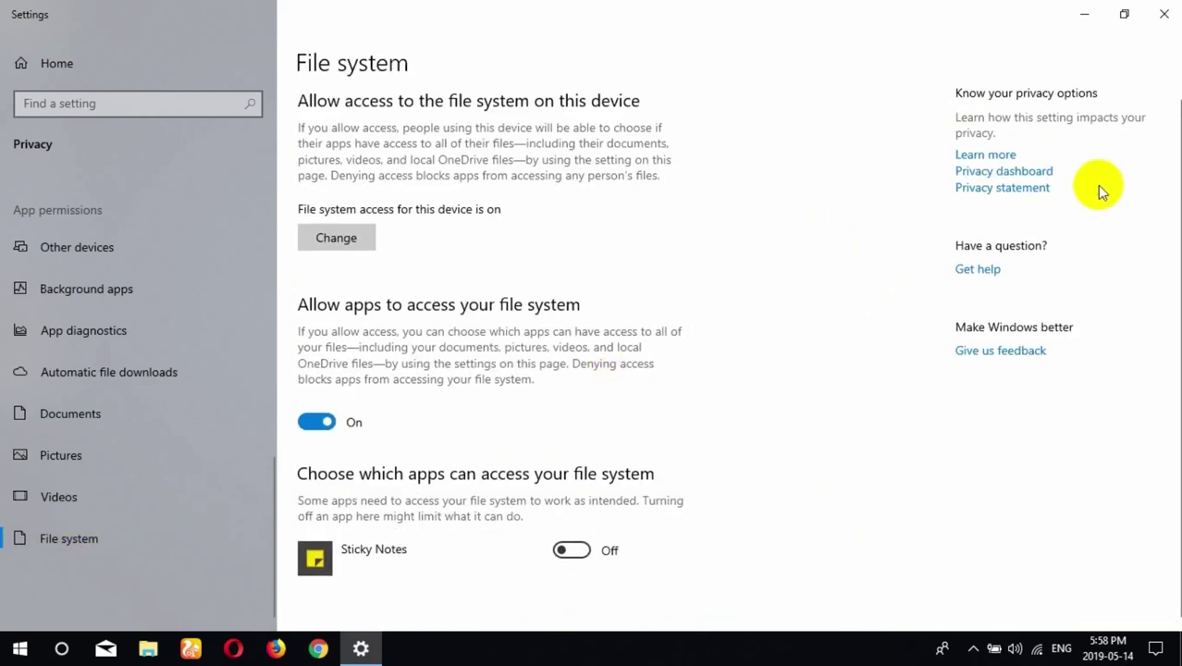
{"action": "left_click", "coordinate": [1167, 11]}
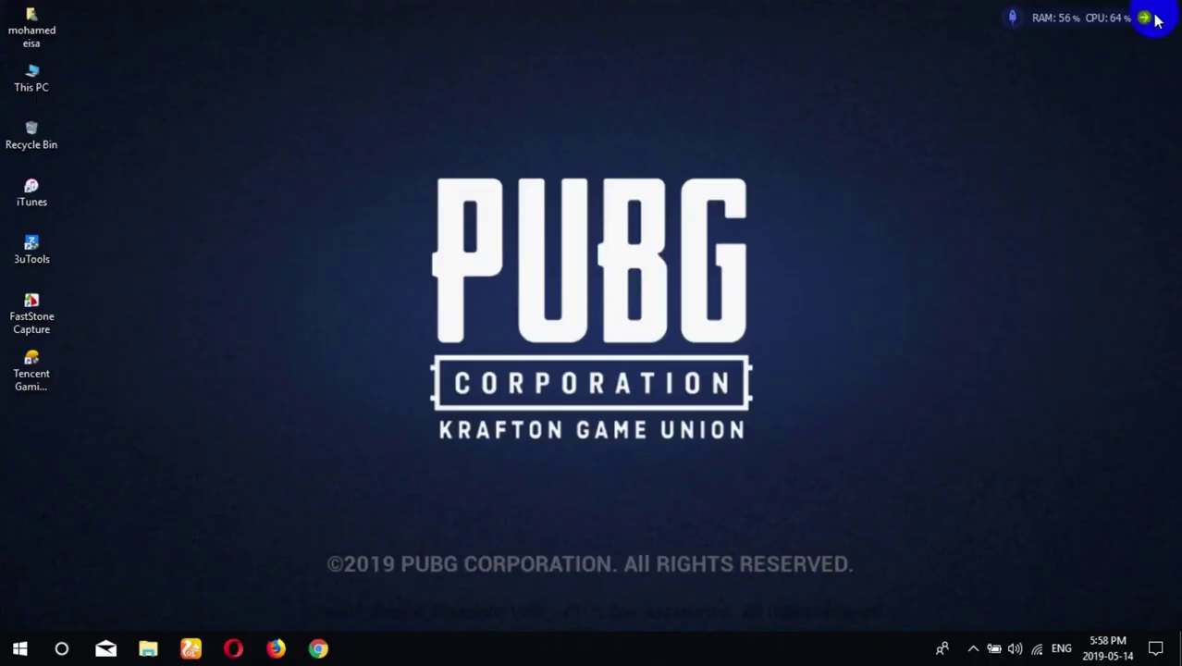
{"action": "right_click", "coordinate": [570, 169]}
{"action": "left_click", "coordinate": [617, 239]}
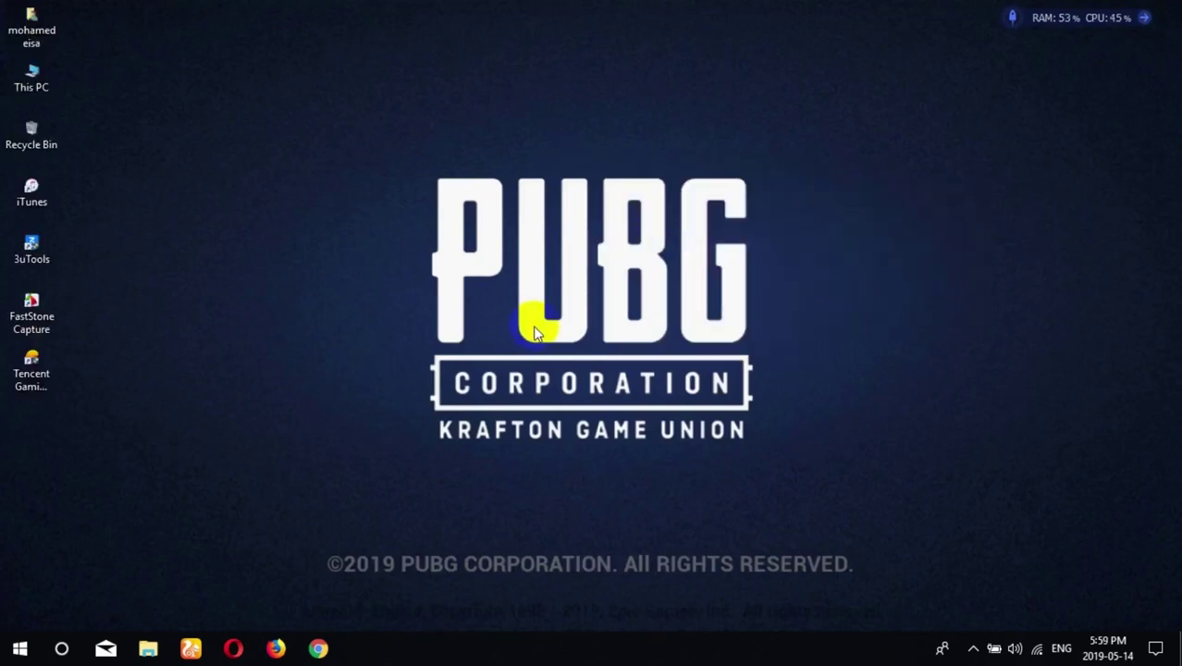
Step: Search Windows for "sev" to open the Services console, and move its window toward the middle of the desktop
{"action": "left_click", "coordinate": [63, 650]}
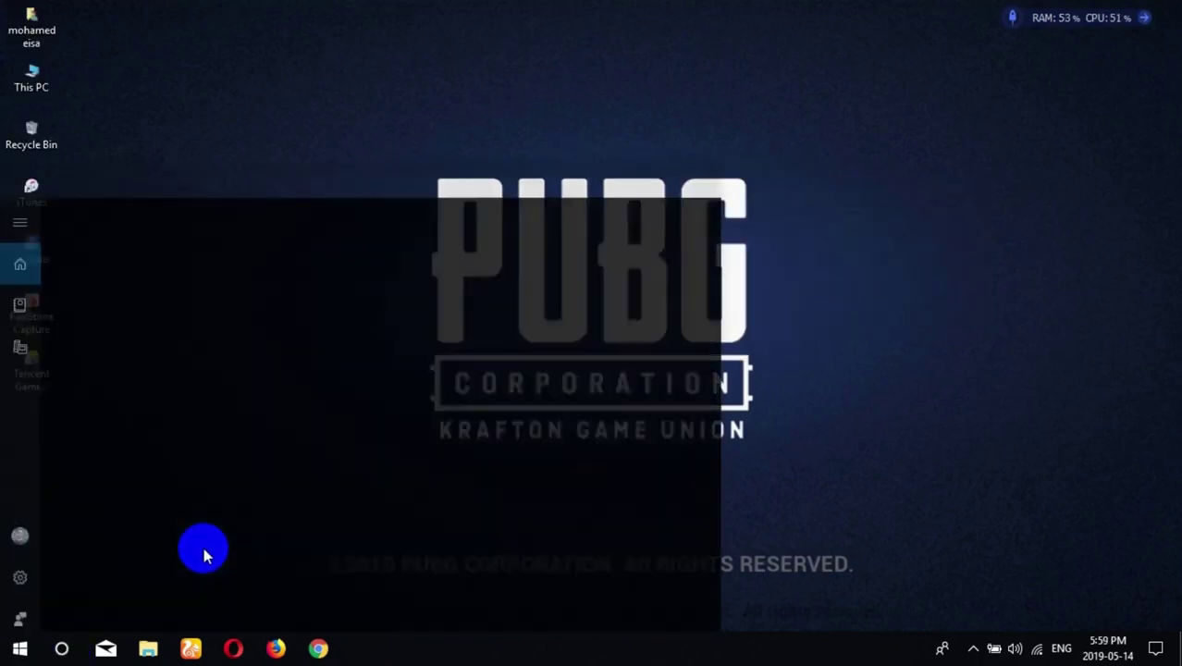
{"action": "type", "text": "sev"}
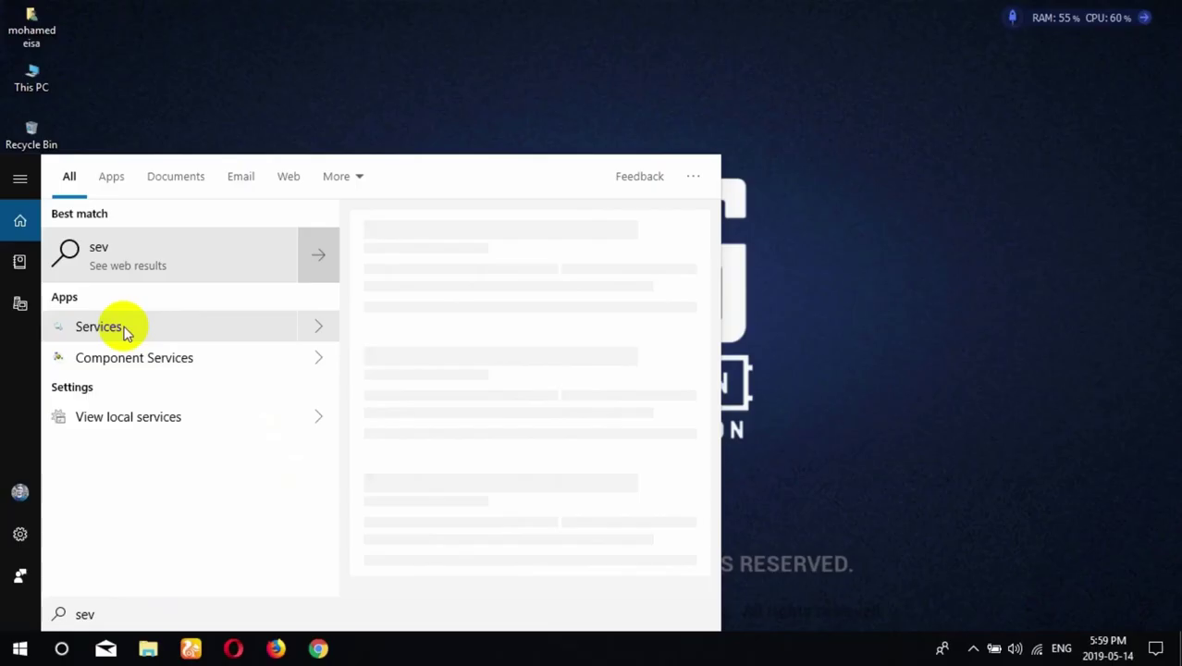
{"action": "left_click", "coordinate": [126, 331]}
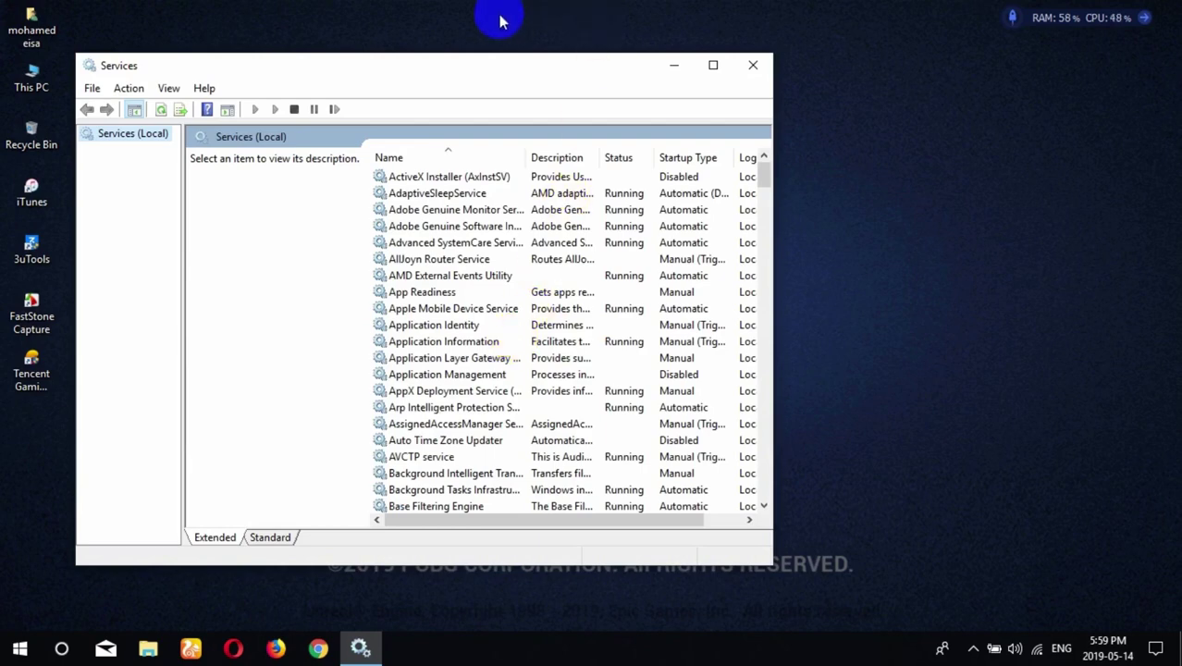
{"action": "left_click_drag", "start_coordinate": [434, 72], "coordinate": [603, 60]}
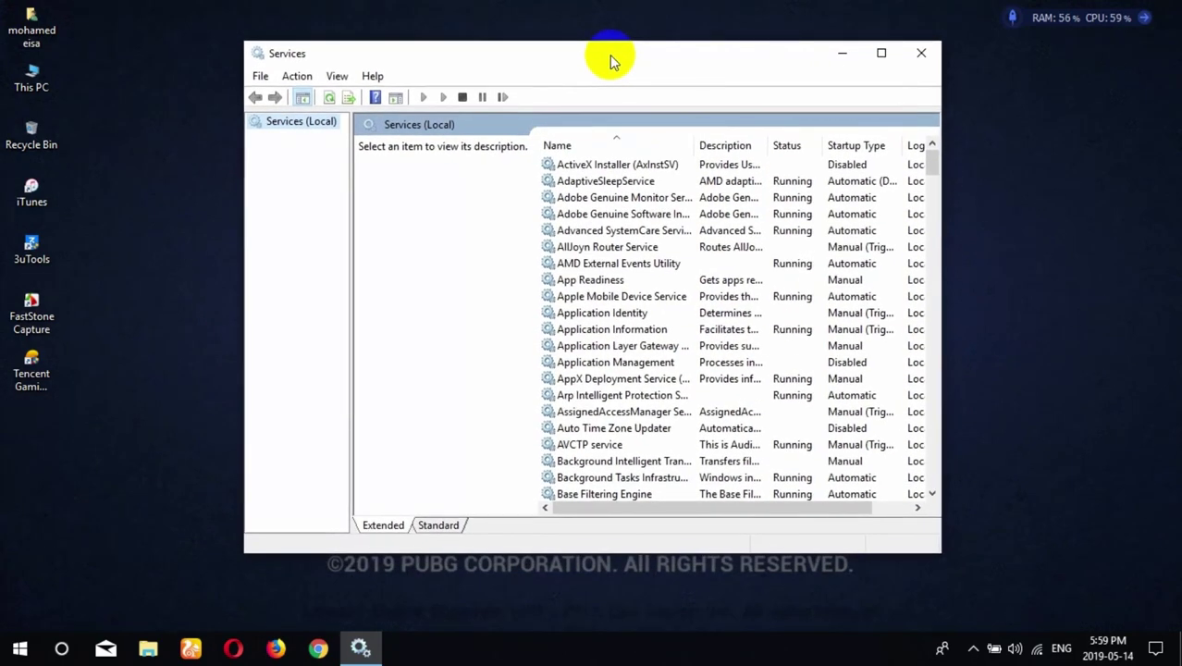
Step: Set the startup type of the Xbox Live Networking Service to Disabled and apply the change
{"action": "left_click_drag", "start_coordinate": [931, 165], "coordinate": [915, 490]}
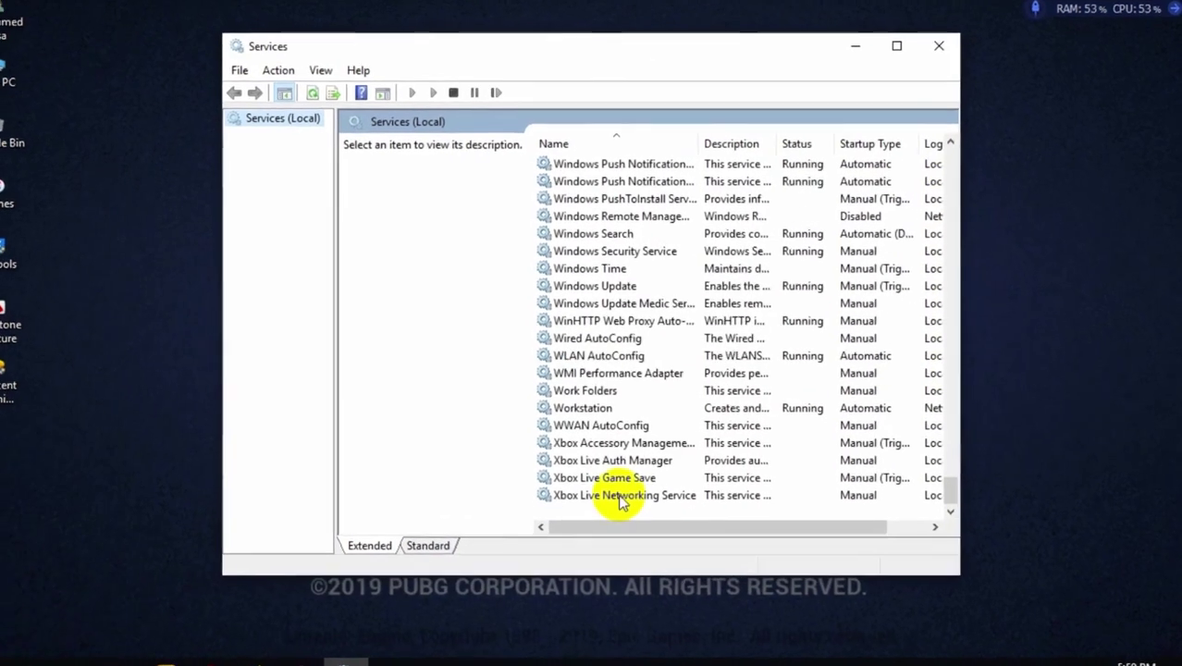
{"action": "left_click", "coordinate": [620, 497]}
{"action": "right_click", "coordinate": [618, 496]}
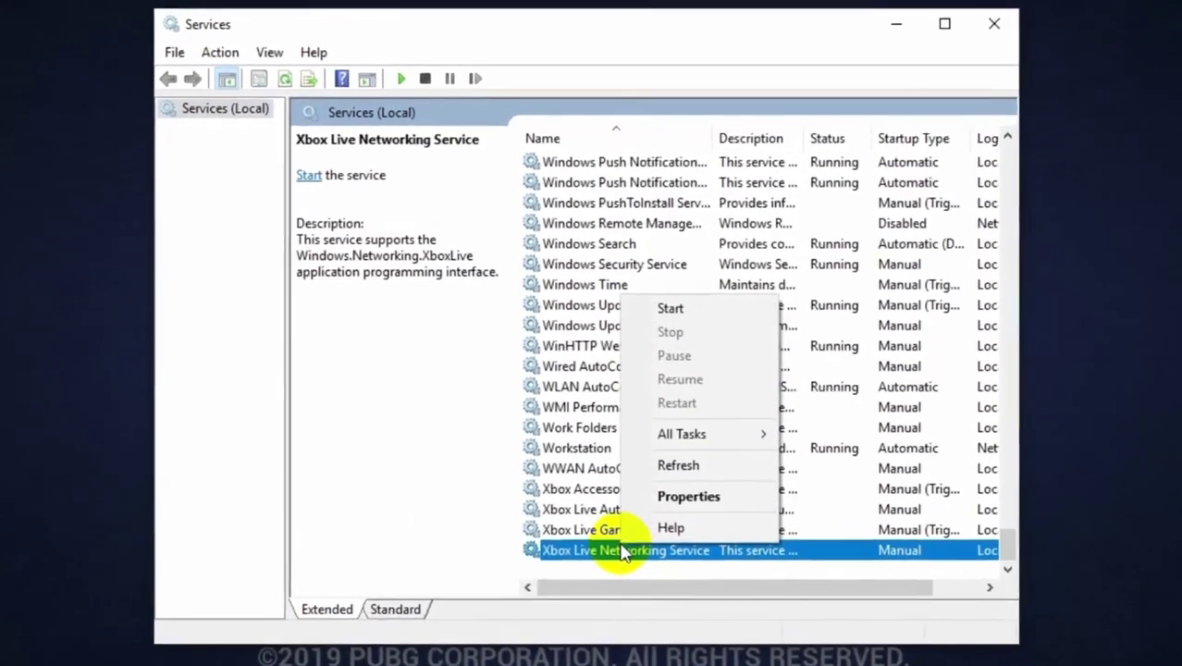
{"action": "left_click", "coordinate": [678, 453]}
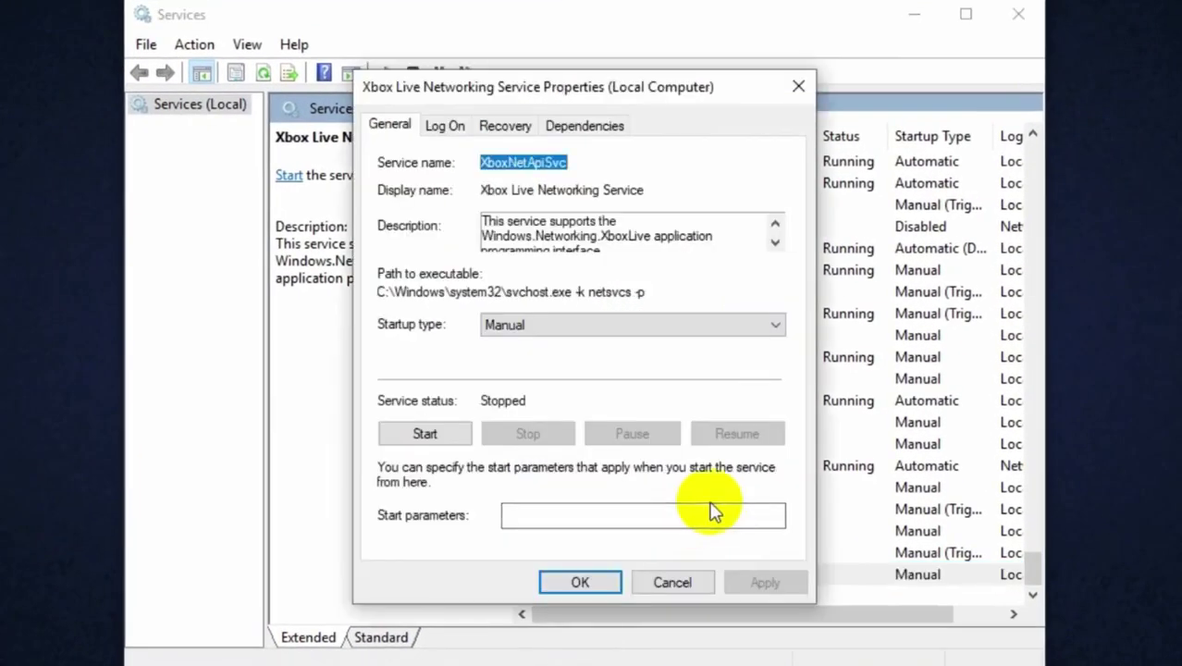
{"action": "left_click", "coordinate": [719, 324]}
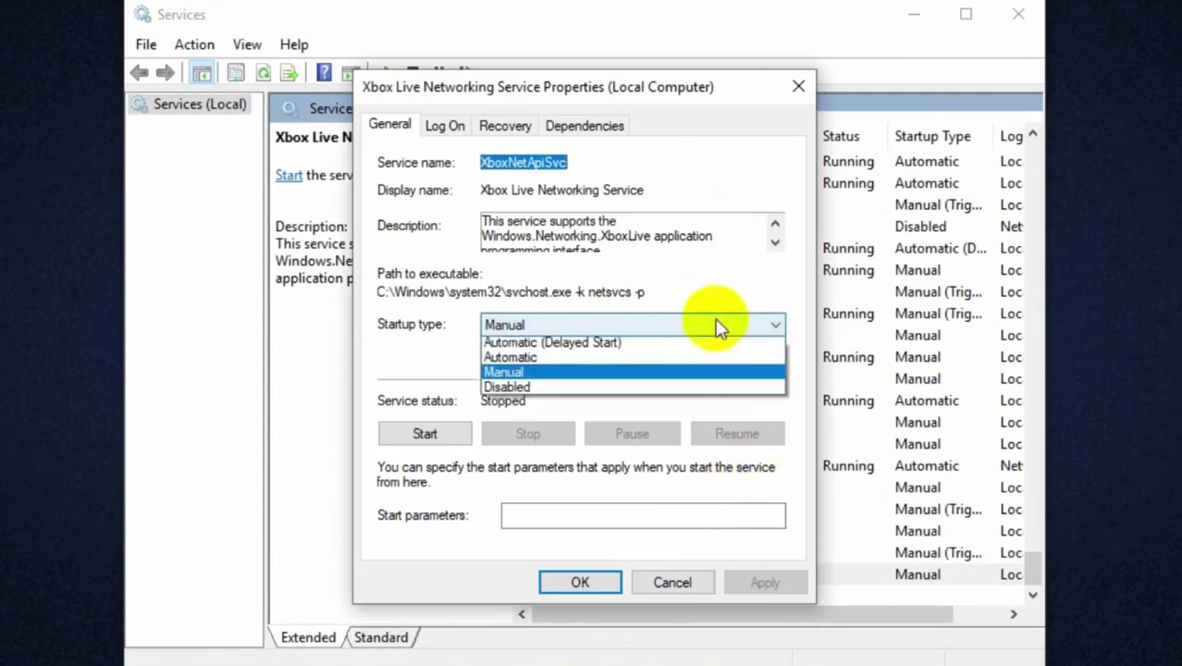
{"action": "left_click", "coordinate": [571, 392]}
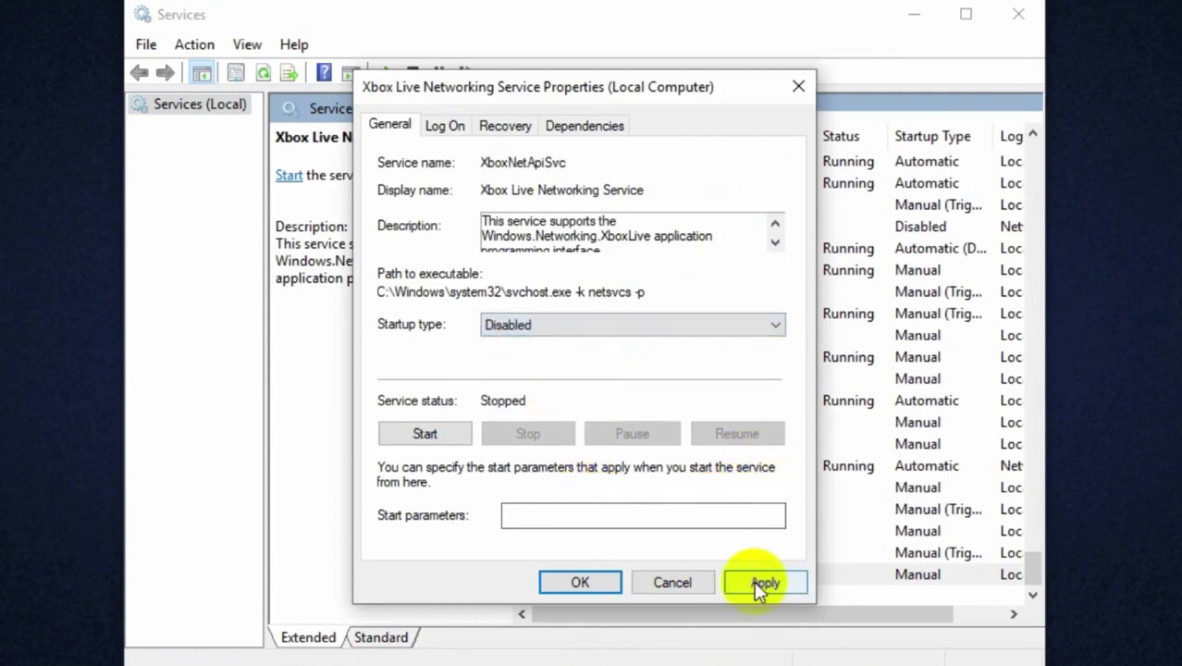
{"action": "left_click", "coordinate": [753, 580]}
{"action": "left_click", "coordinate": [578, 580]}
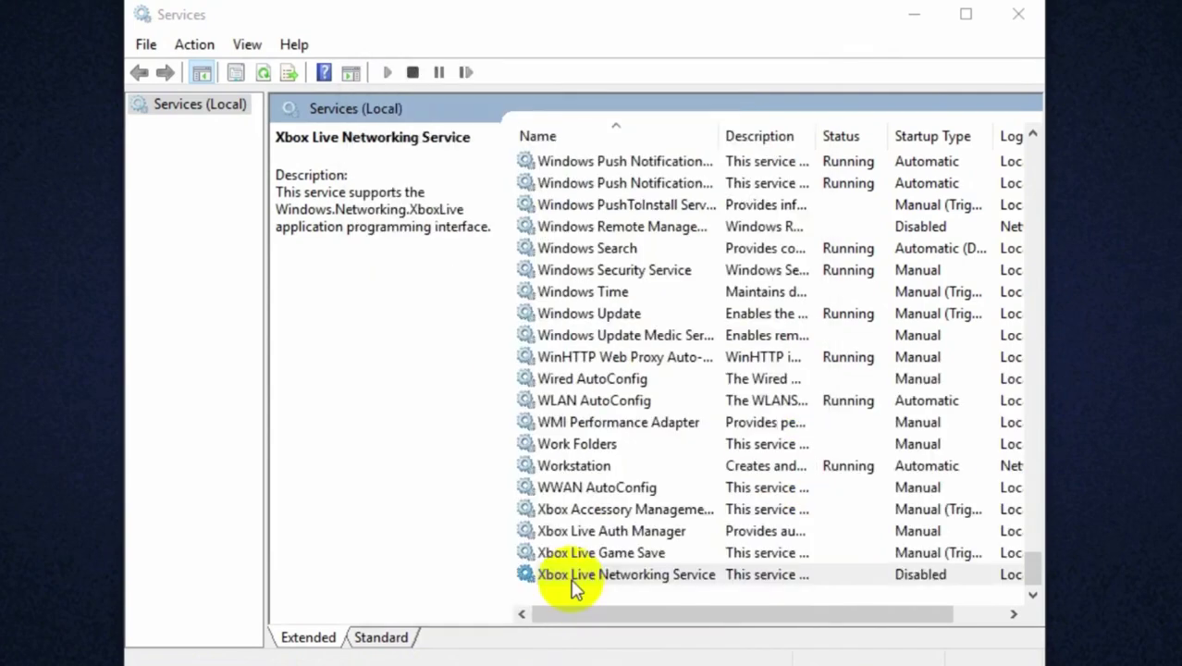
Step: Set the startup type of the Xbox Live Game Save service to Disabled and apply the change
{"action": "right_click", "coordinate": [618, 552]}
{"action": "left_click", "coordinate": [693, 497]}
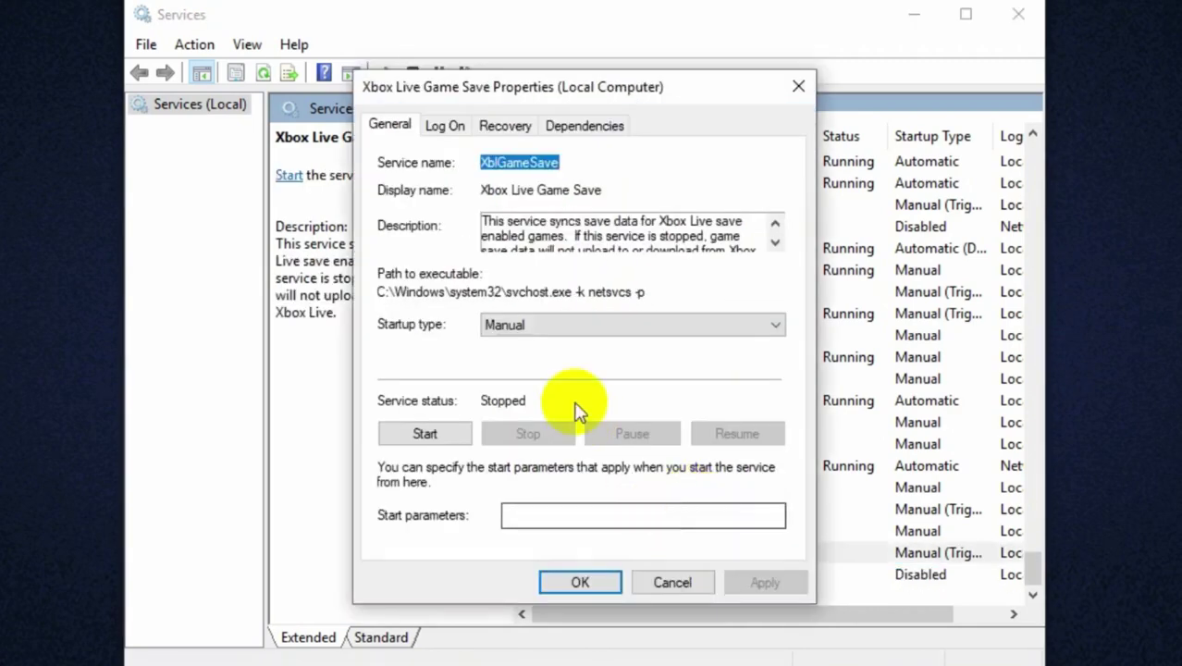
{"action": "left_click", "coordinate": [557, 329]}
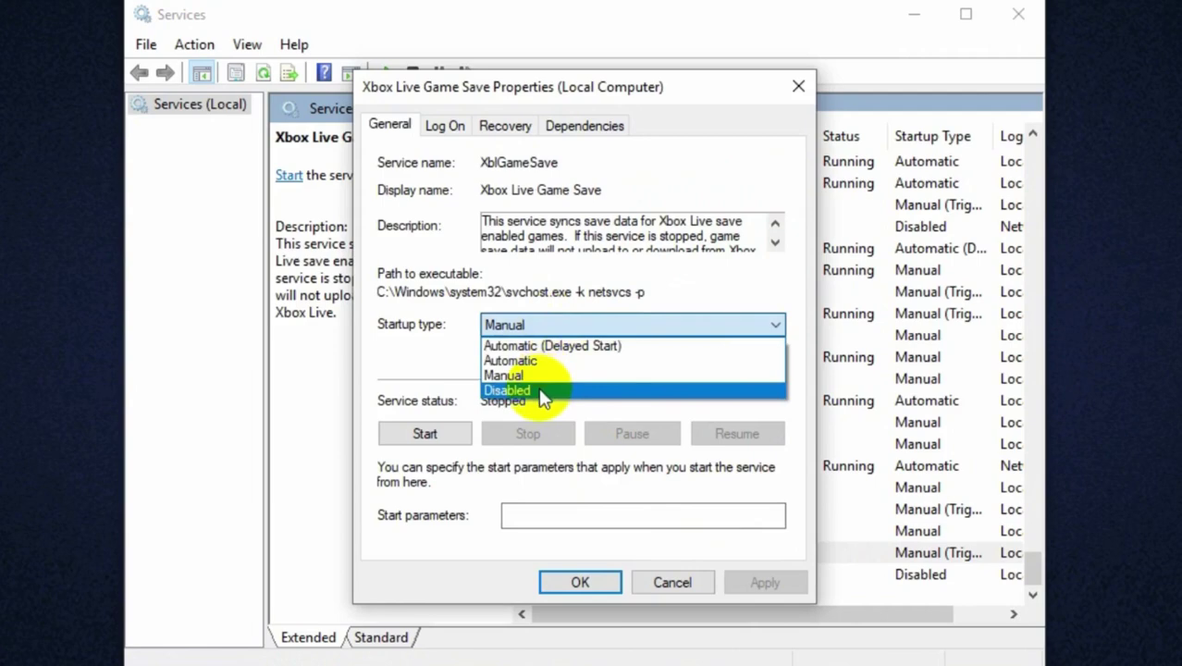
{"action": "left_click", "coordinate": [541, 390]}
{"action": "left_click", "coordinate": [763, 583]}
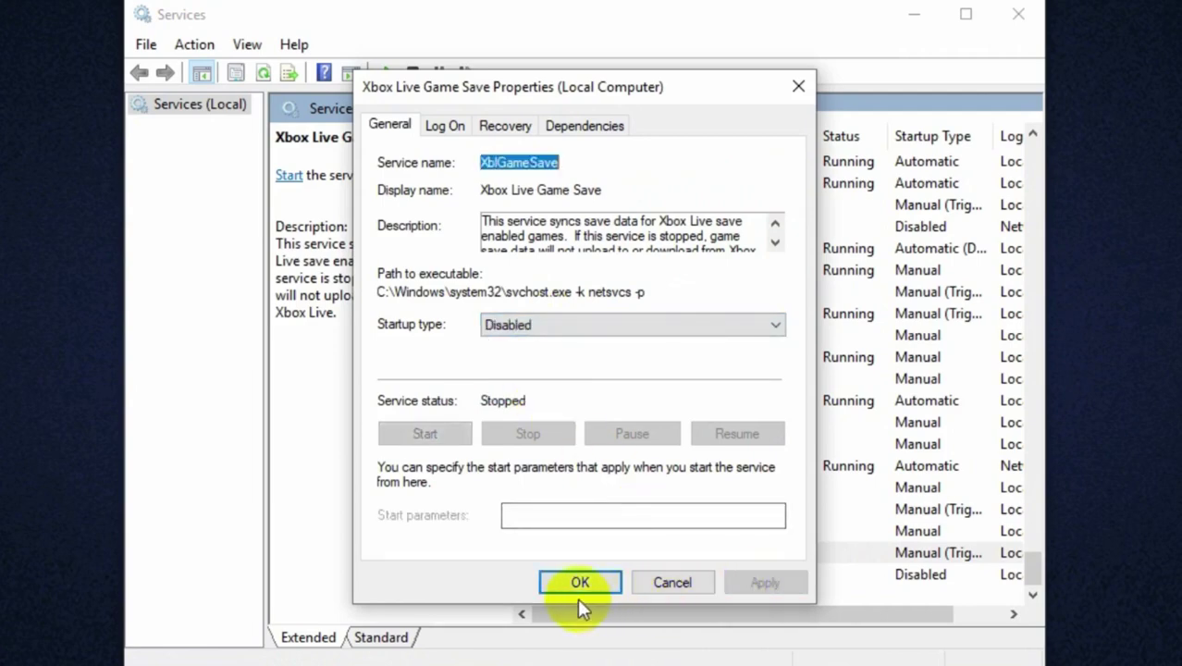
{"action": "left_click", "coordinate": [579, 590]}
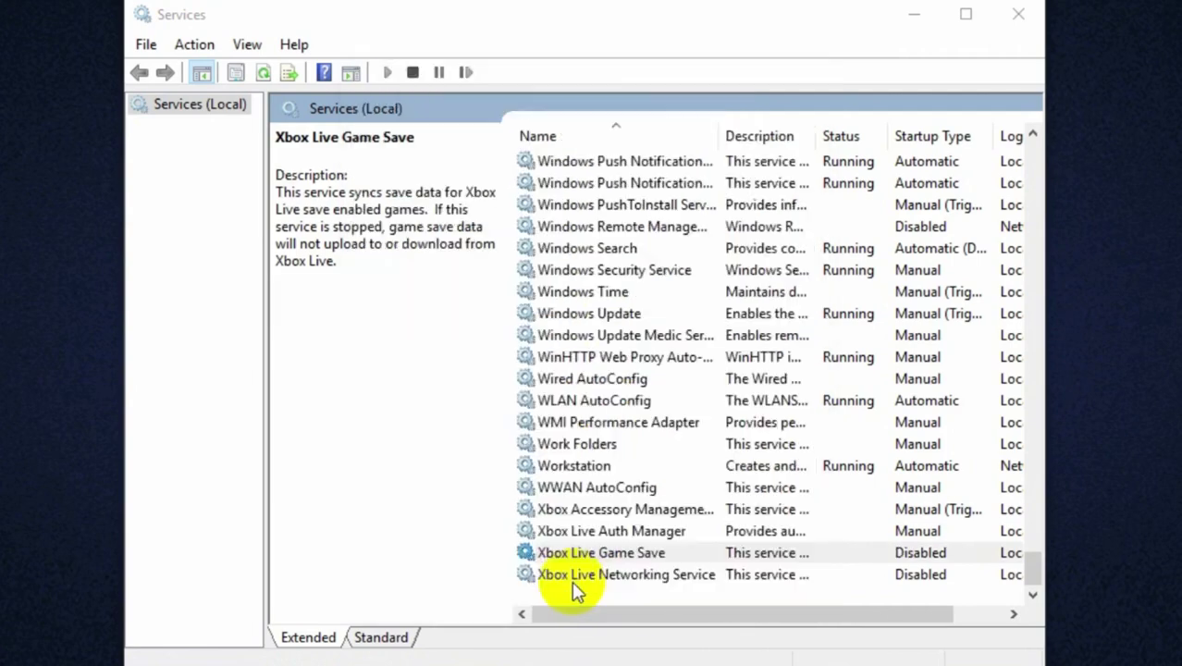
Step: Set the startup type of the Xbox Live Auth Manager service to Disabled and apply the change
{"action": "right_click", "coordinate": [606, 532]}
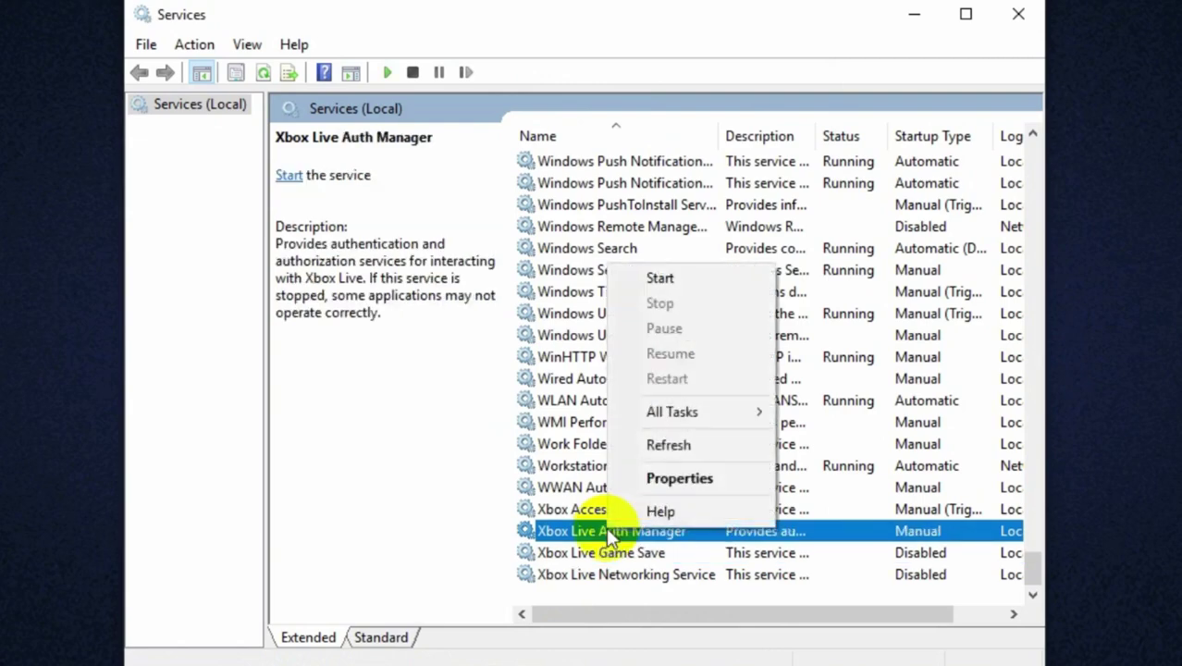
{"action": "left_click", "coordinate": [666, 480]}
{"action": "left_click", "coordinate": [599, 328]}
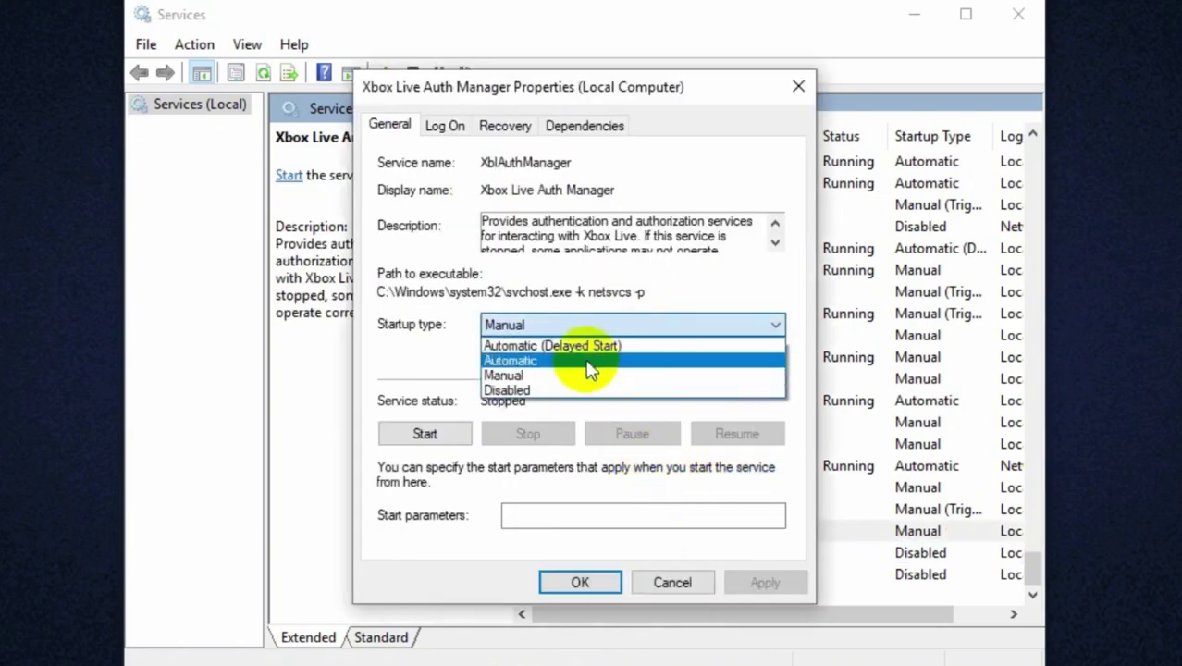
{"action": "left_click", "coordinate": [567, 393]}
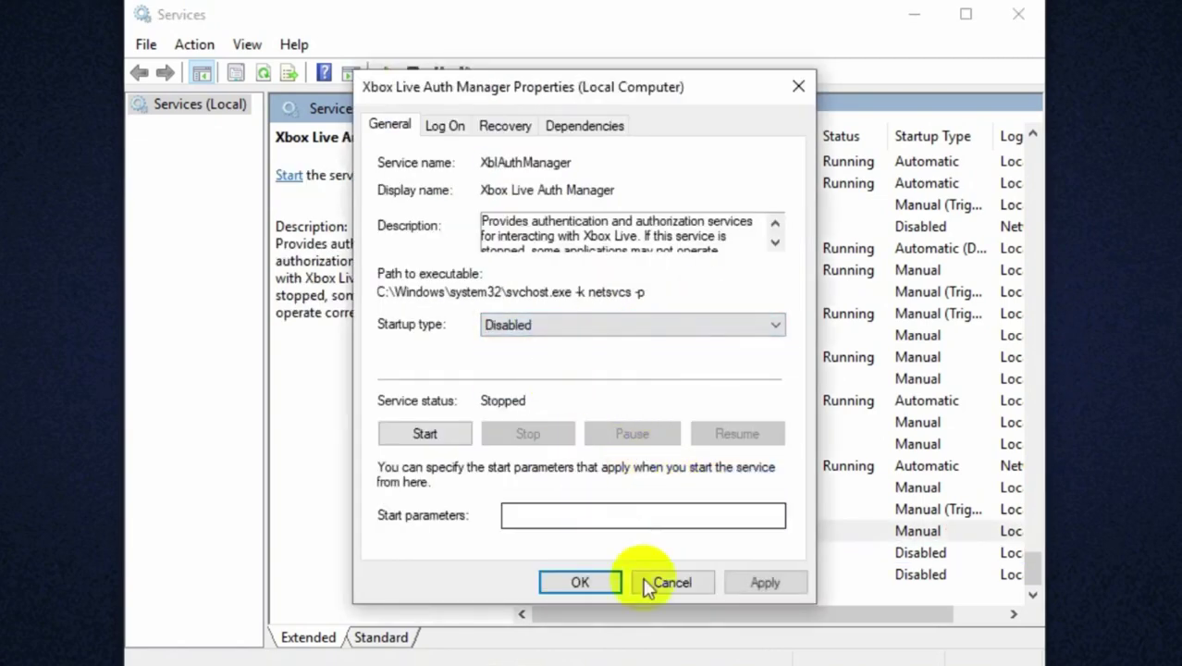
{"action": "left_click", "coordinate": [764, 582]}
{"action": "left_click", "coordinate": [580, 582]}
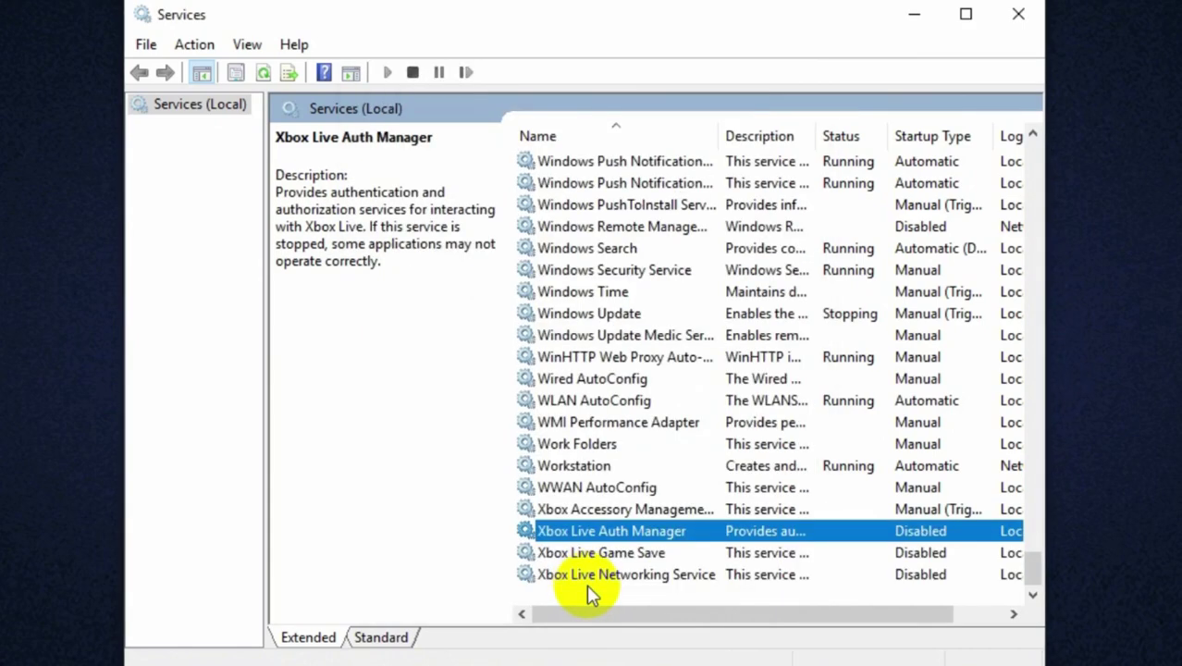
Step: Set the startup type of the Xbox Accessory Management Service to Disabled and apply the change
{"action": "right_click", "coordinate": [617, 516]}
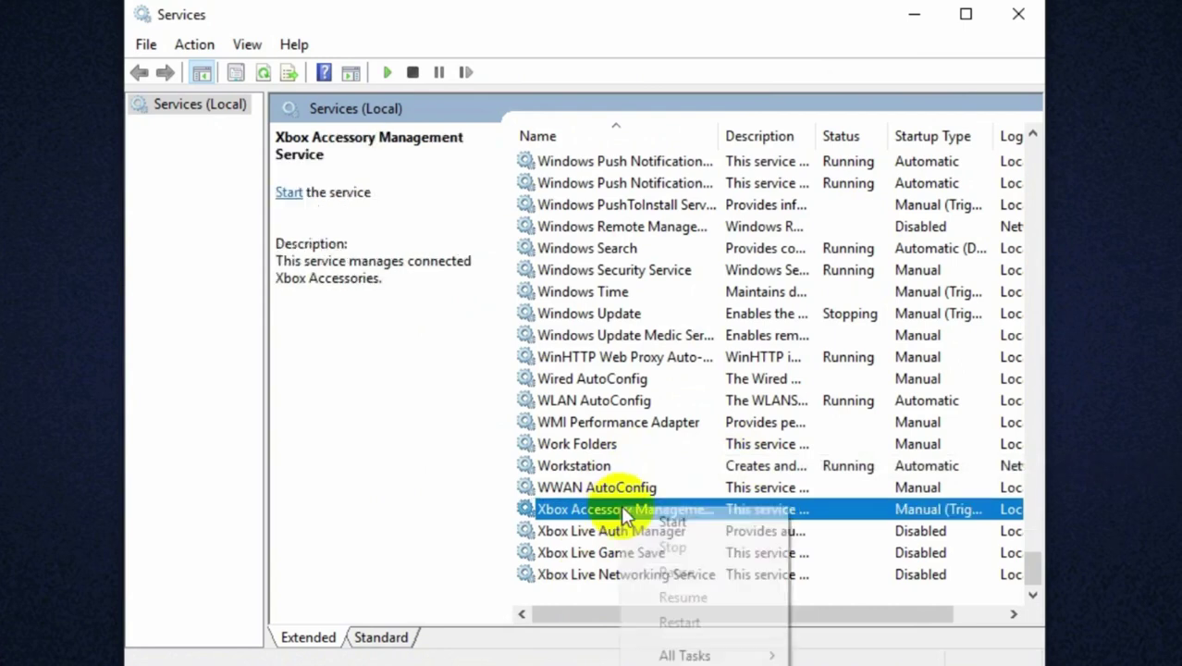
{"action": "left_click", "coordinate": [680, 665]}
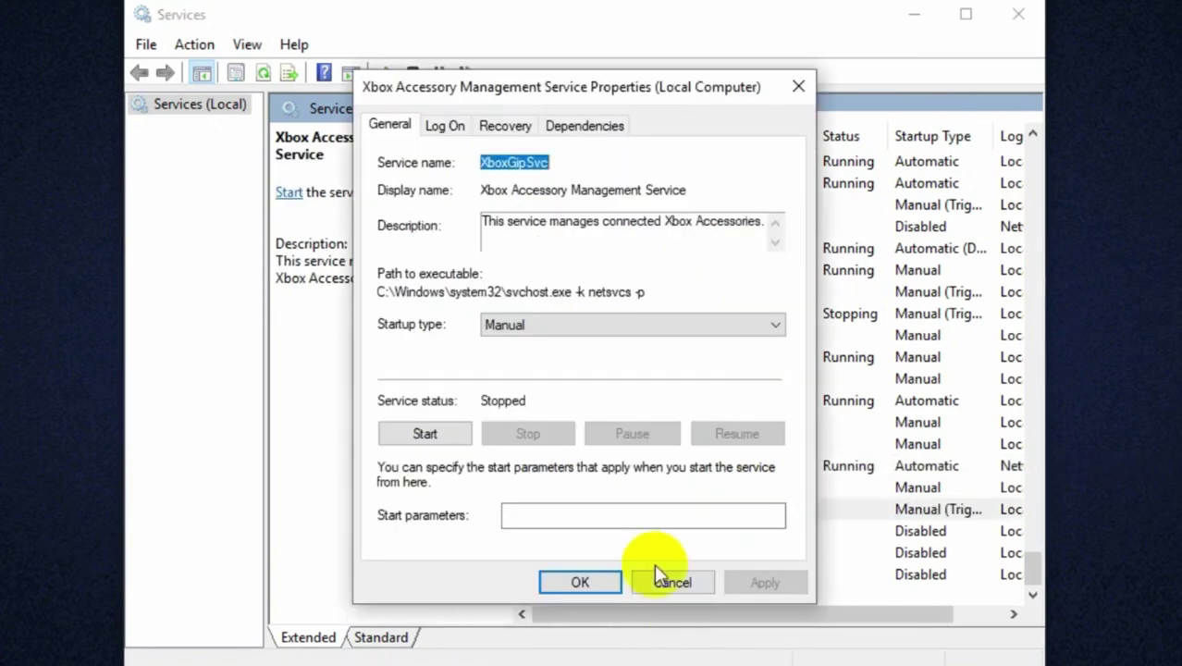
{"action": "left_click", "coordinate": [597, 328]}
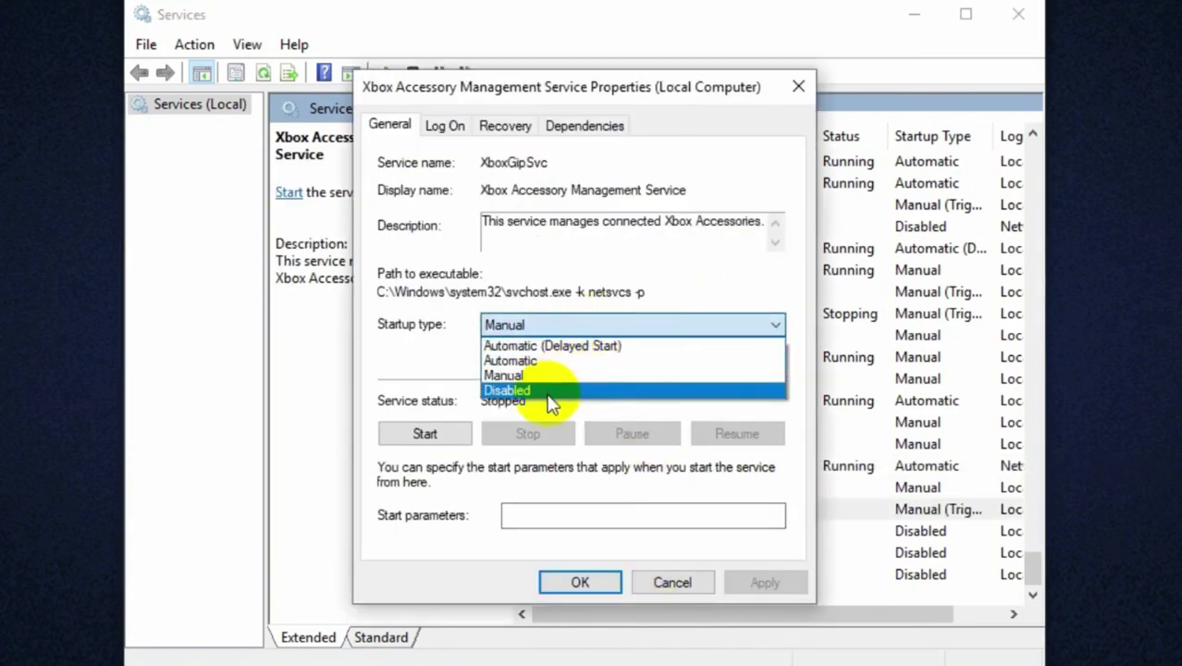
{"action": "left_click", "coordinate": [549, 392]}
{"action": "left_click", "coordinate": [743, 579]}
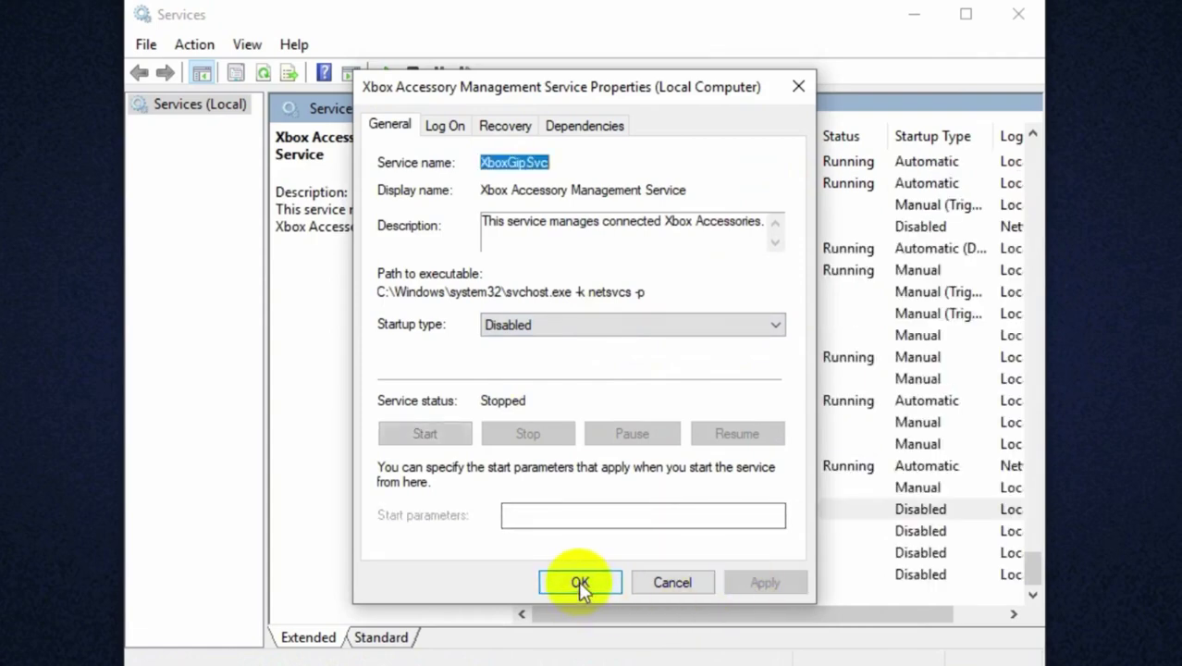
{"action": "left_click", "coordinate": [577, 582]}
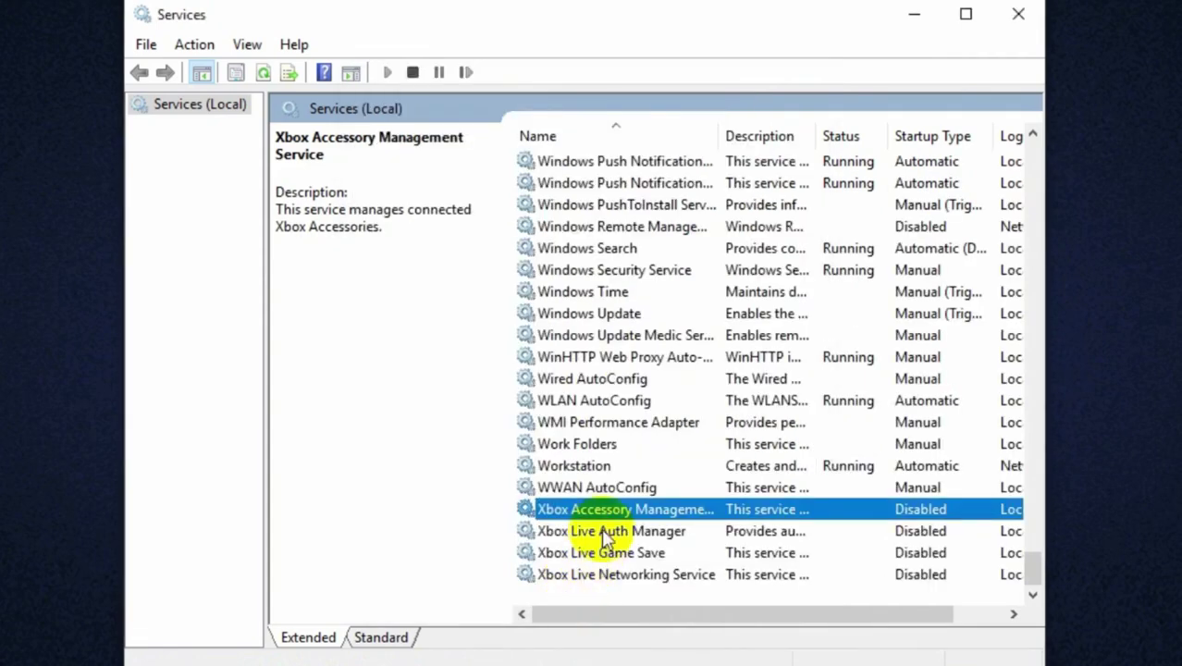
Step: Find the Hyper-V Volume Shadow Copy Requestor service, set its startup type to Disabled and apply the change
{"action": "scroll", "coordinate": [636, 381], "scroll_direction": "up", "scroll_amount": 1}
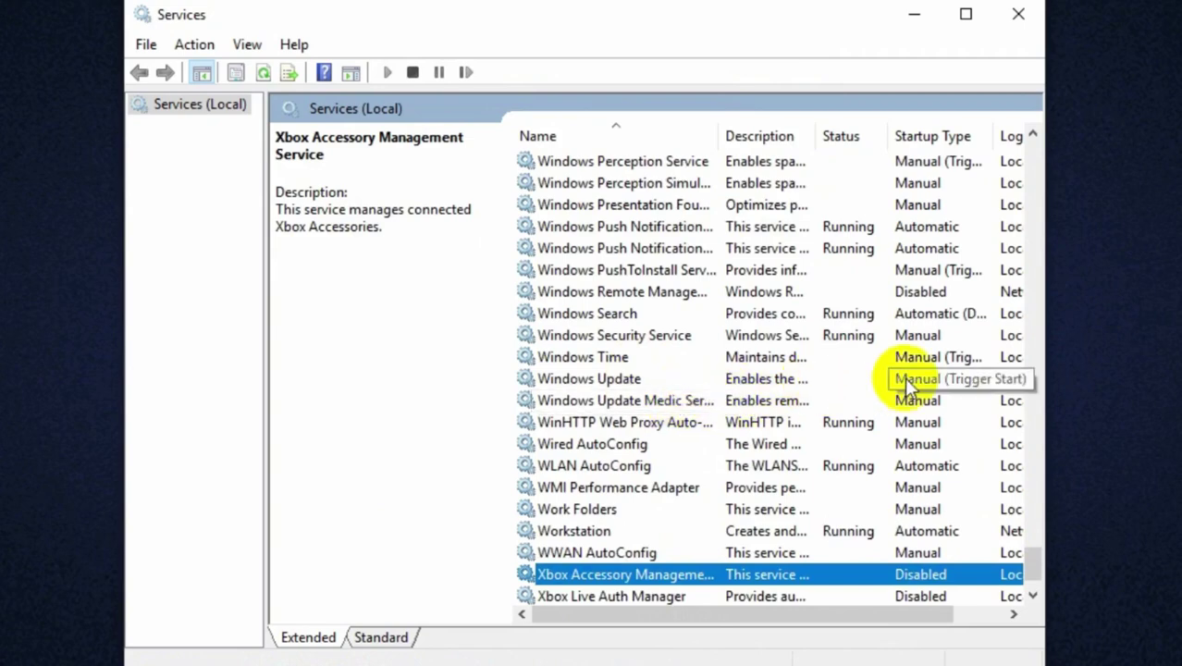
{"action": "scroll", "coordinate": [836, 359], "scroll_direction": "up", "scroll_amount": 11}
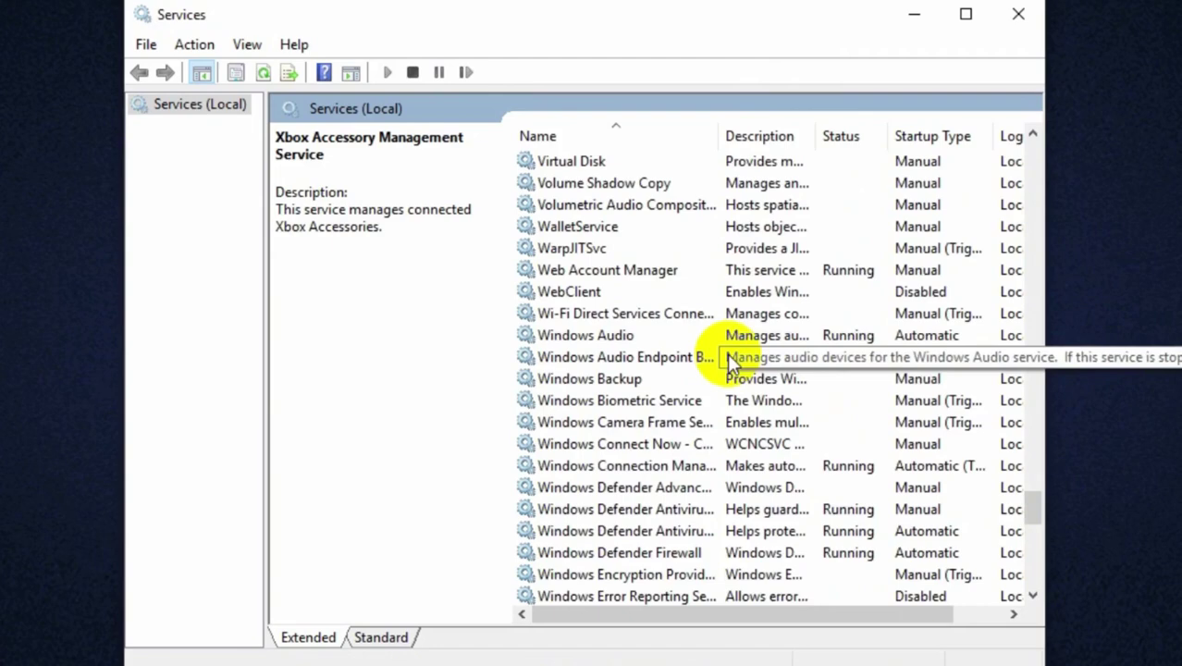
{"action": "scroll", "coordinate": [730, 361], "scroll_direction": "up", "scroll_amount": 6}
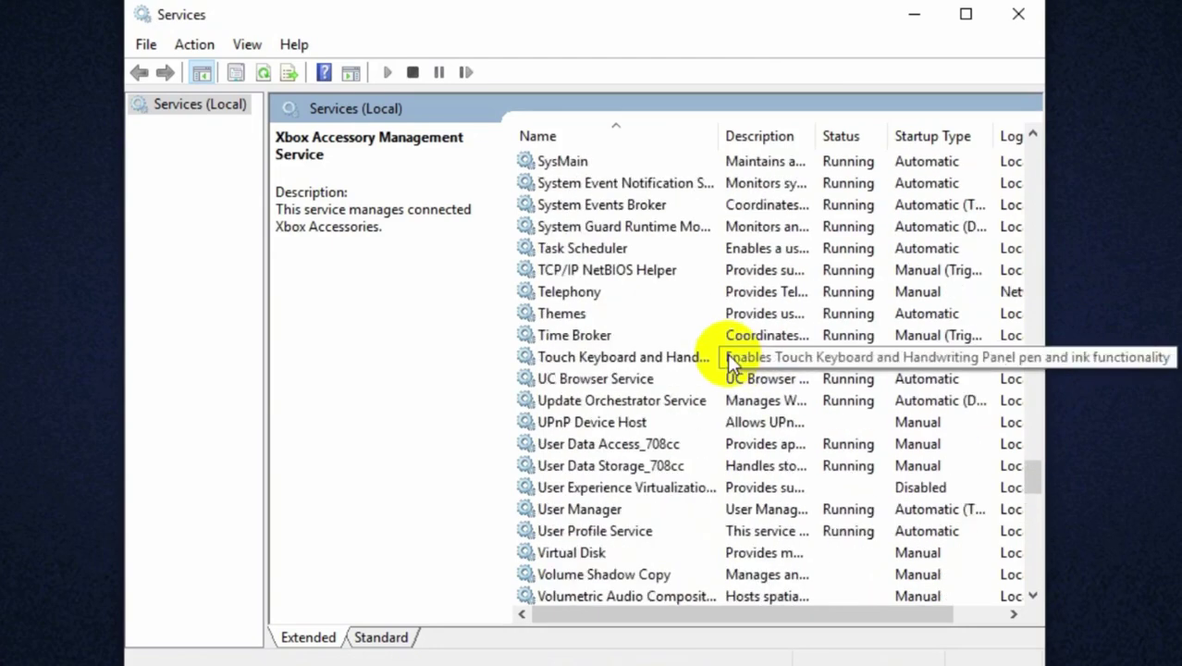
{"action": "scroll", "coordinate": [712, 366], "scroll_direction": "up", "scroll_amount": 9}
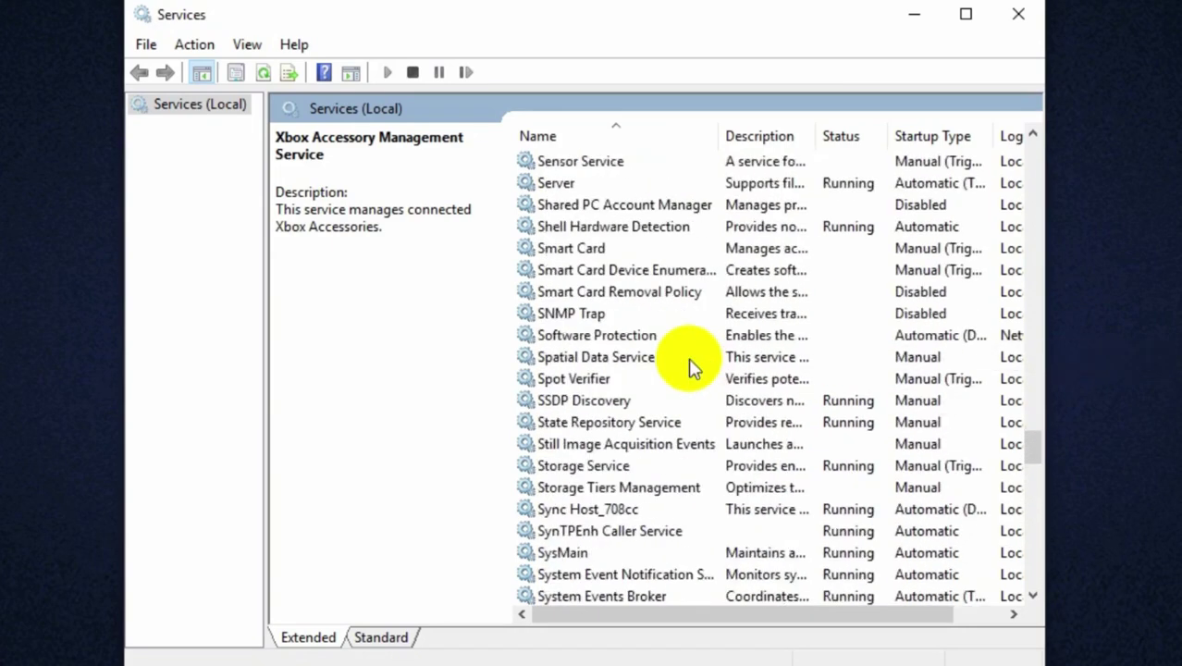
{"action": "scroll", "coordinate": [694, 379], "scroll_direction": "up", "scroll_amount": 7}
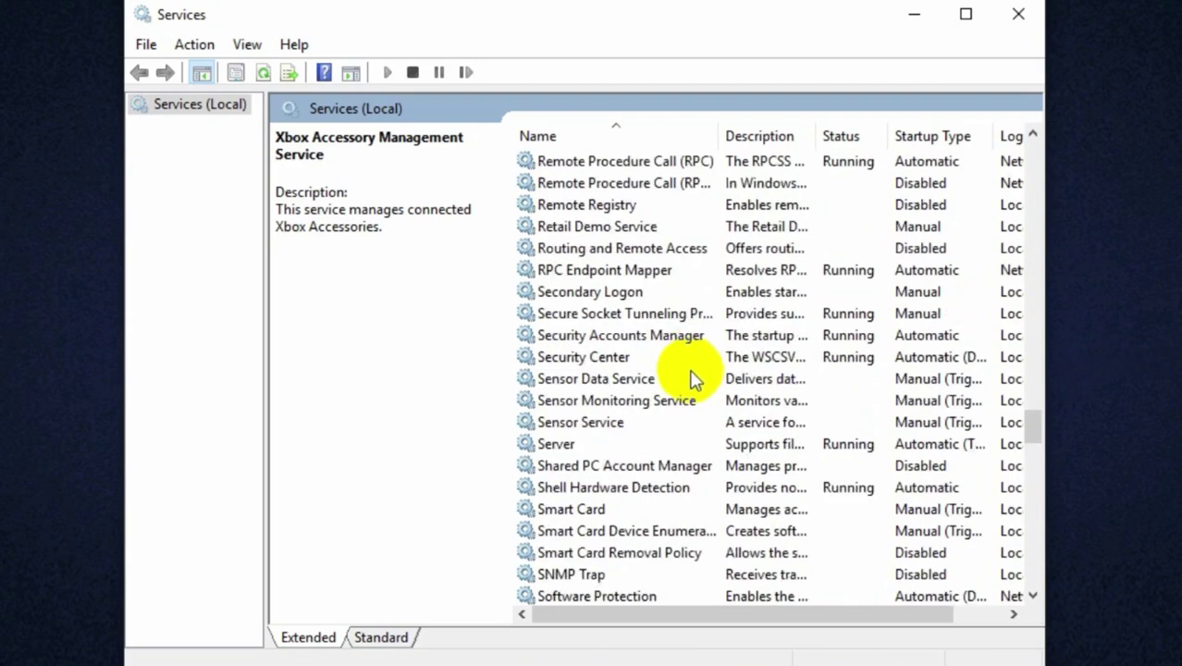
{"action": "scroll", "coordinate": [693, 379], "scroll_direction": "up", "scroll_amount": 9}
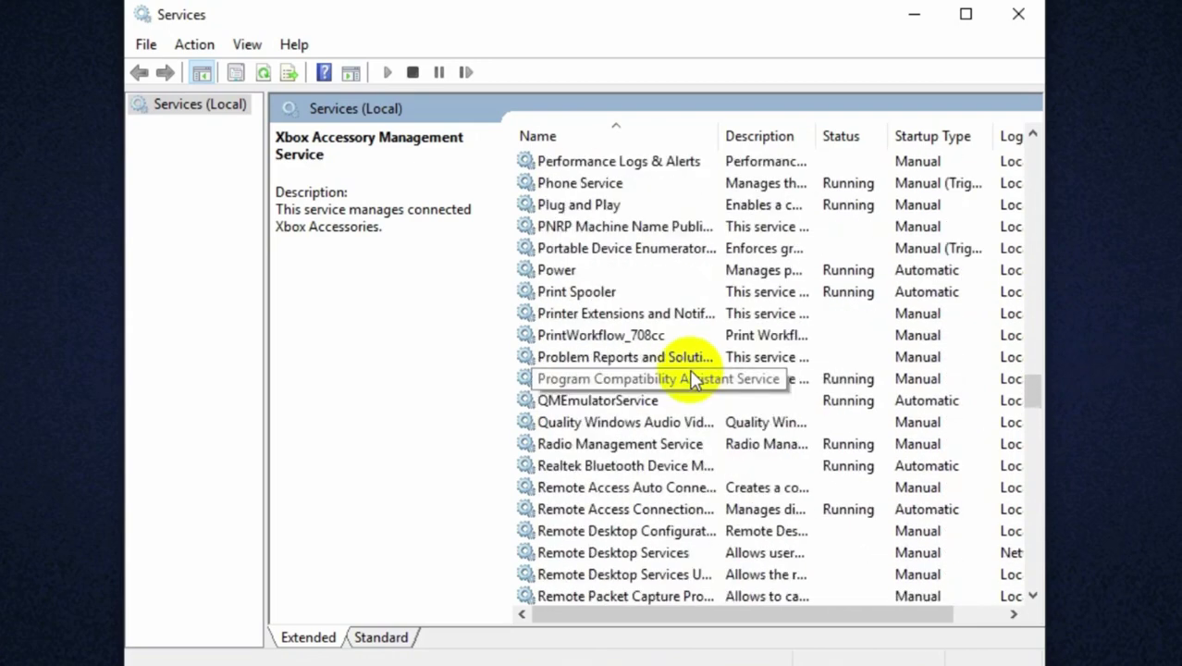
{"action": "scroll", "coordinate": [693, 379], "scroll_direction": "up", "scroll_amount": 10}
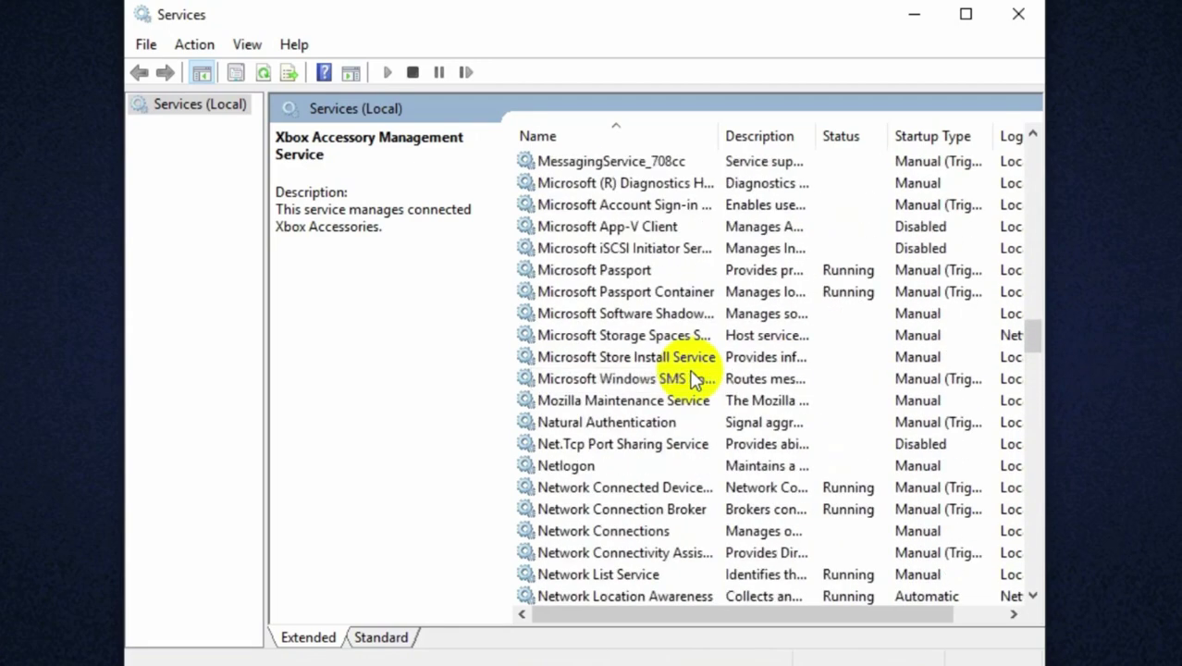
{"action": "scroll", "coordinate": [694, 379], "scroll_direction": "up", "scroll_amount": 1}
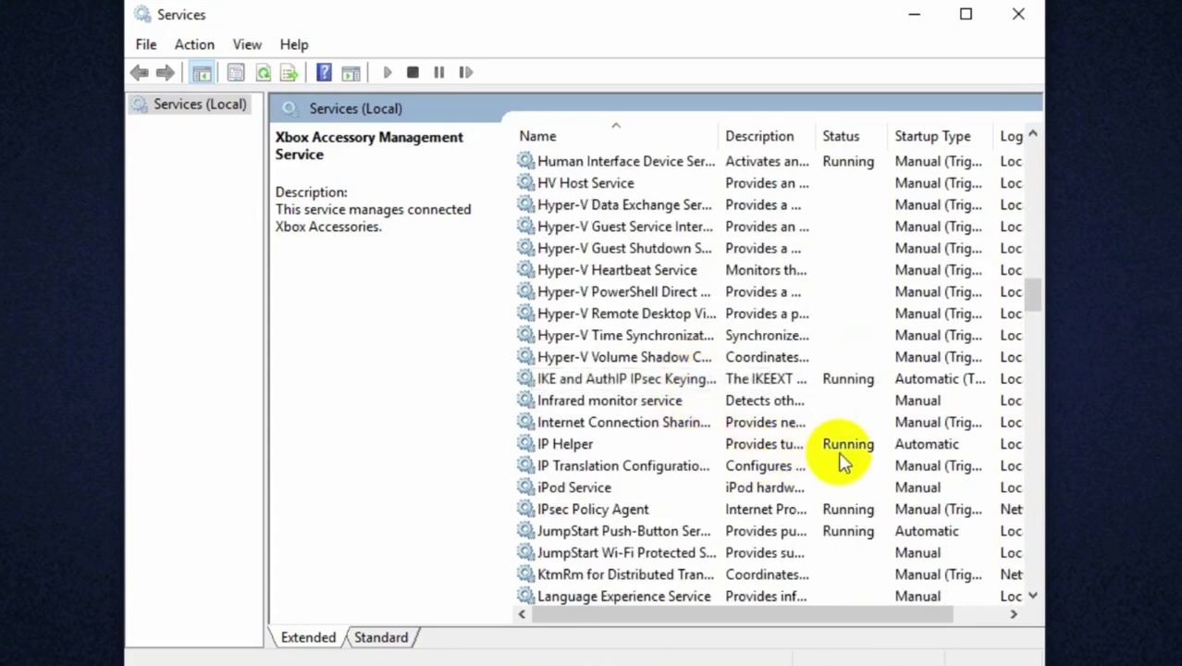
{"action": "left_click", "coordinate": [652, 359]}
{"action": "right_click", "coordinate": [652, 359]}
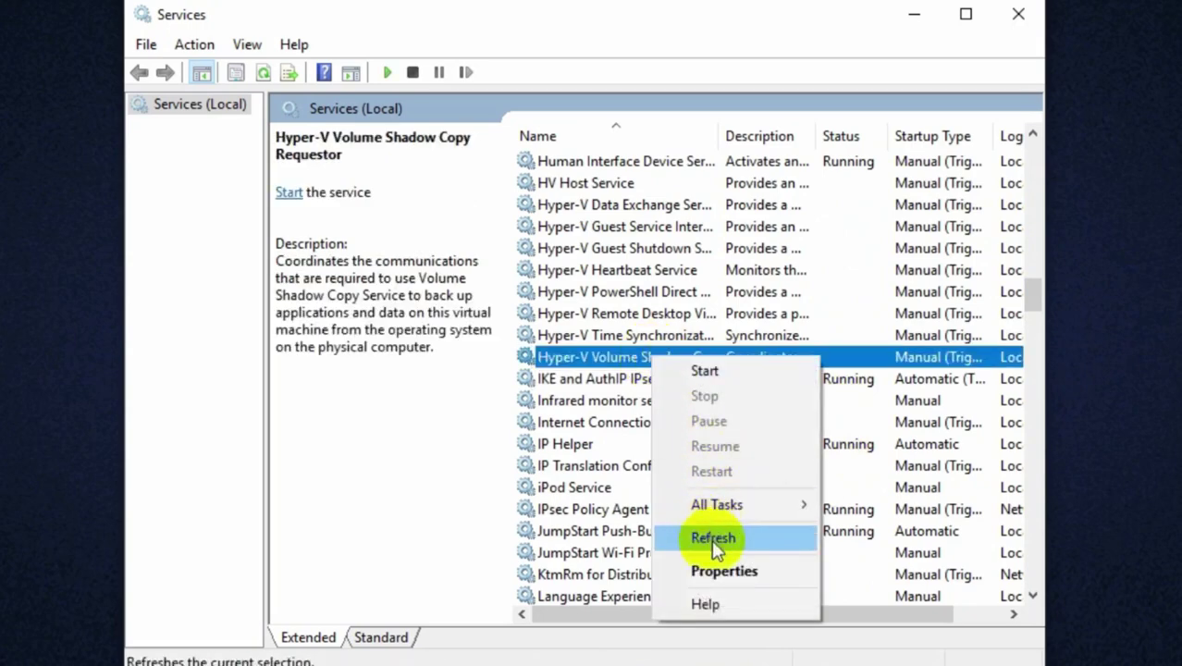
{"action": "left_click", "coordinate": [712, 571]}
{"action": "left_click", "coordinate": [661, 325]}
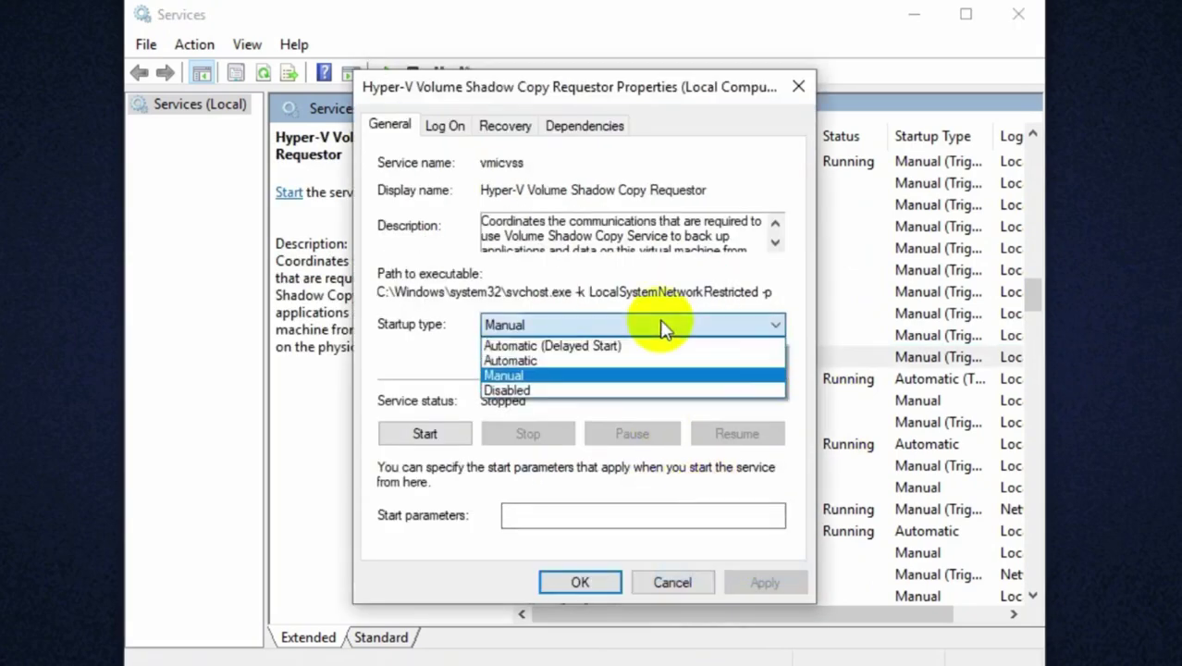
{"action": "left_click", "coordinate": [536, 392]}
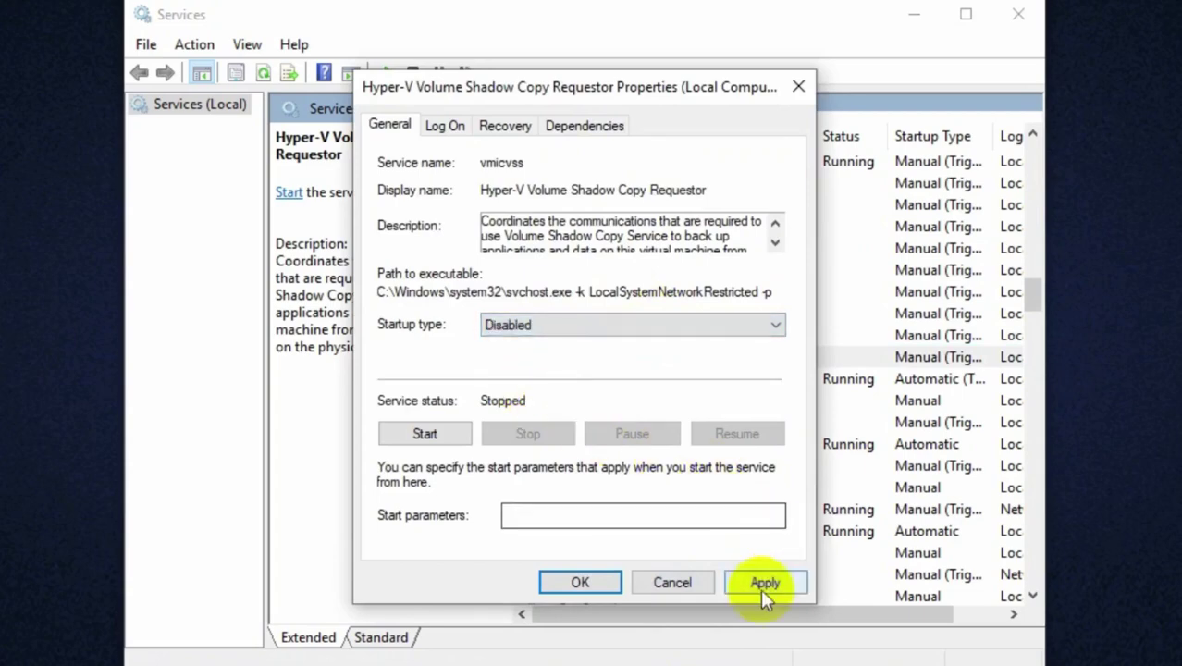
{"action": "left_click", "coordinate": [765, 582]}
{"action": "left_click", "coordinate": [580, 582]}
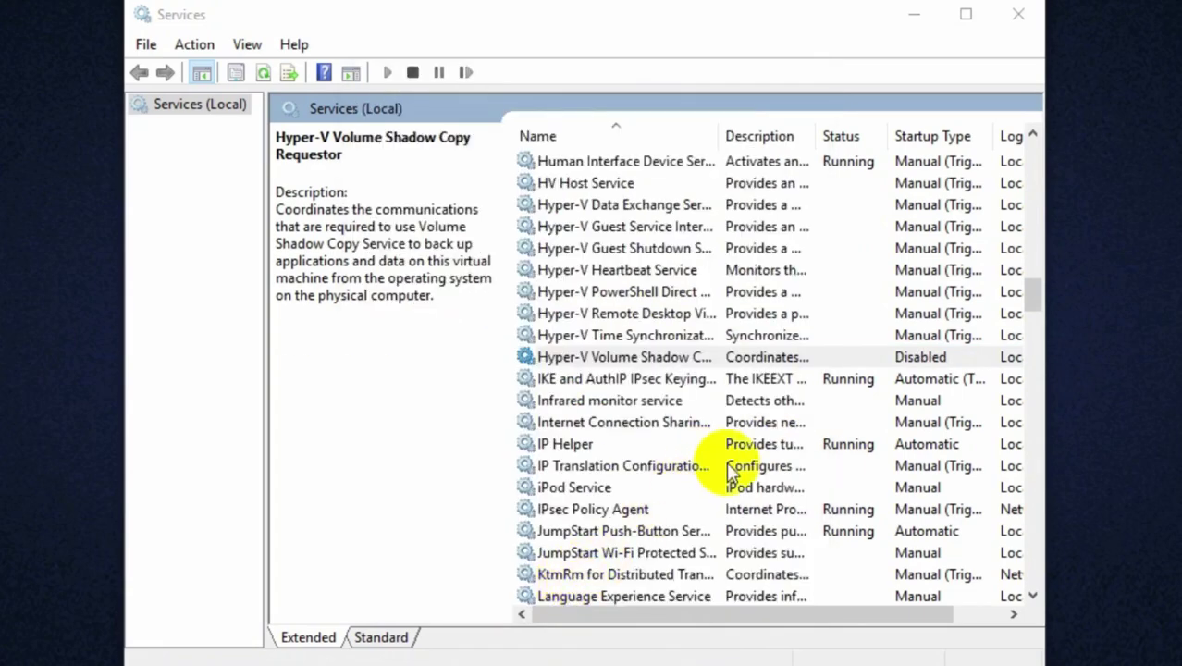
Step: Set the startup type of the Google Chrome Elevation Service to Disabled and apply the change
{"action": "scroll", "coordinate": [830, 390], "scroll_direction": "up", "scroll_amount": 3}
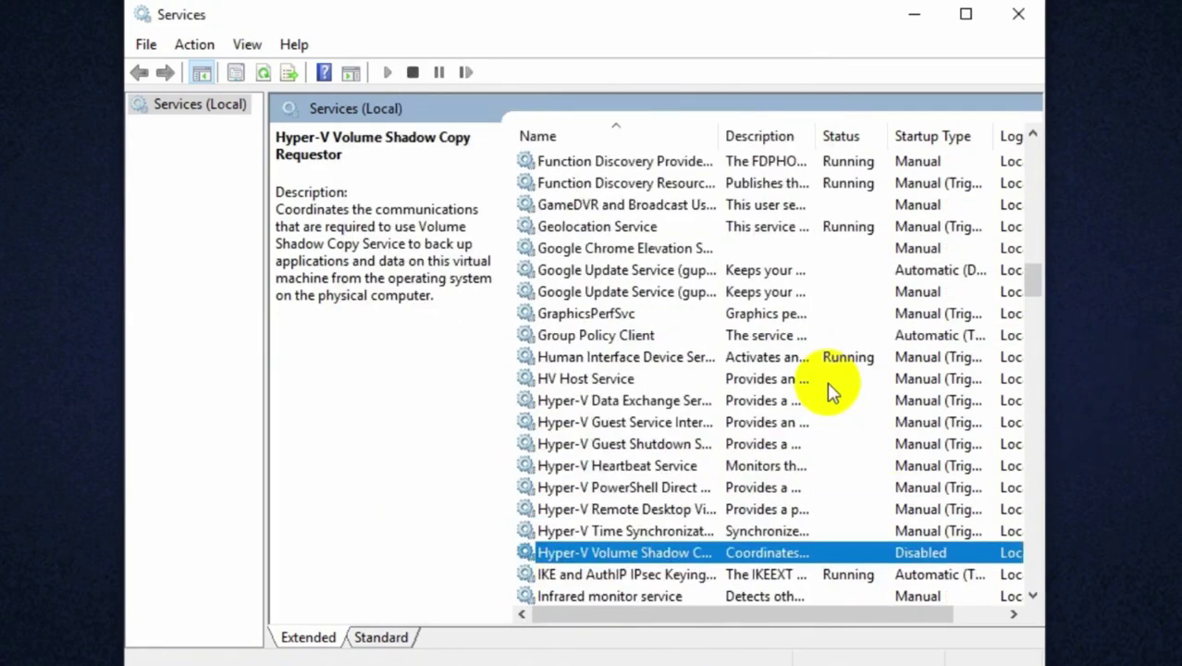
{"action": "left_click", "coordinate": [652, 249]}
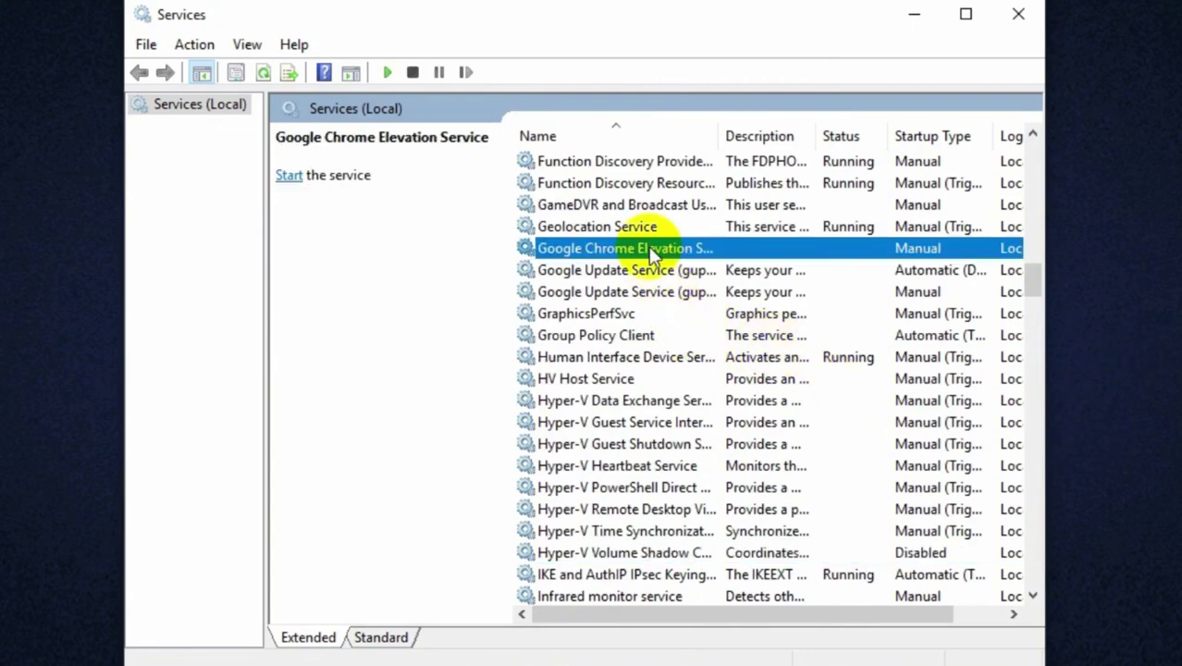
{"action": "right_click", "coordinate": [652, 249]}
{"action": "left_click", "coordinate": [737, 463]}
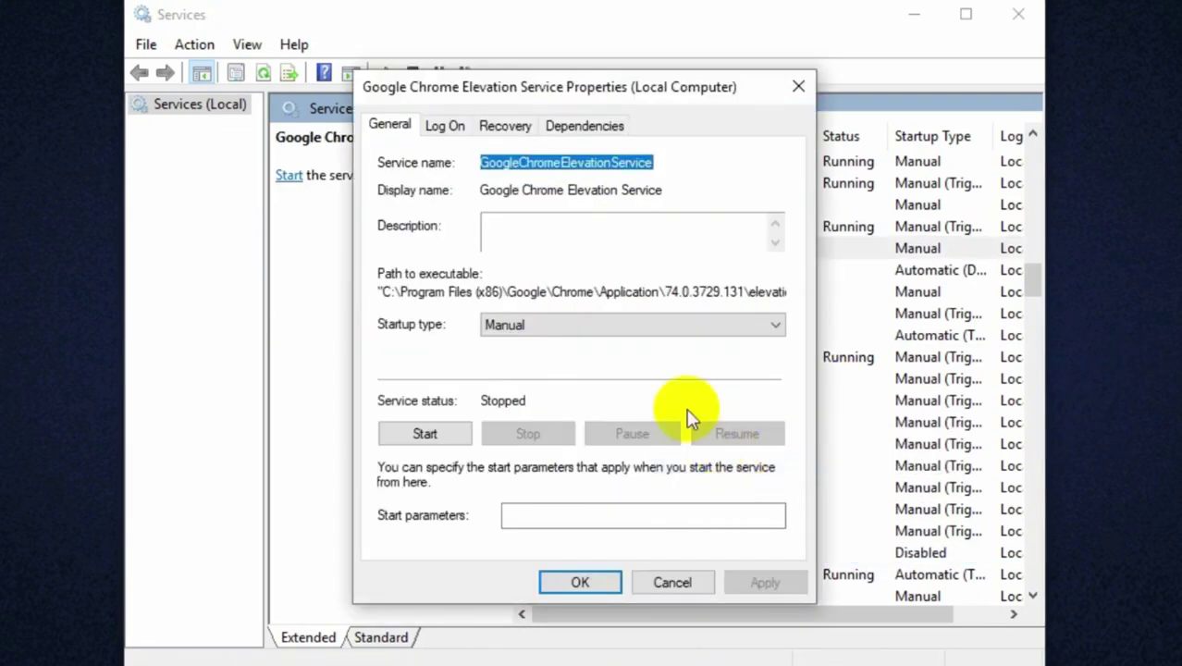
{"action": "left_click", "coordinate": [601, 326]}
{"action": "left_click", "coordinate": [588, 389]}
{"action": "left_click", "coordinate": [771, 583]}
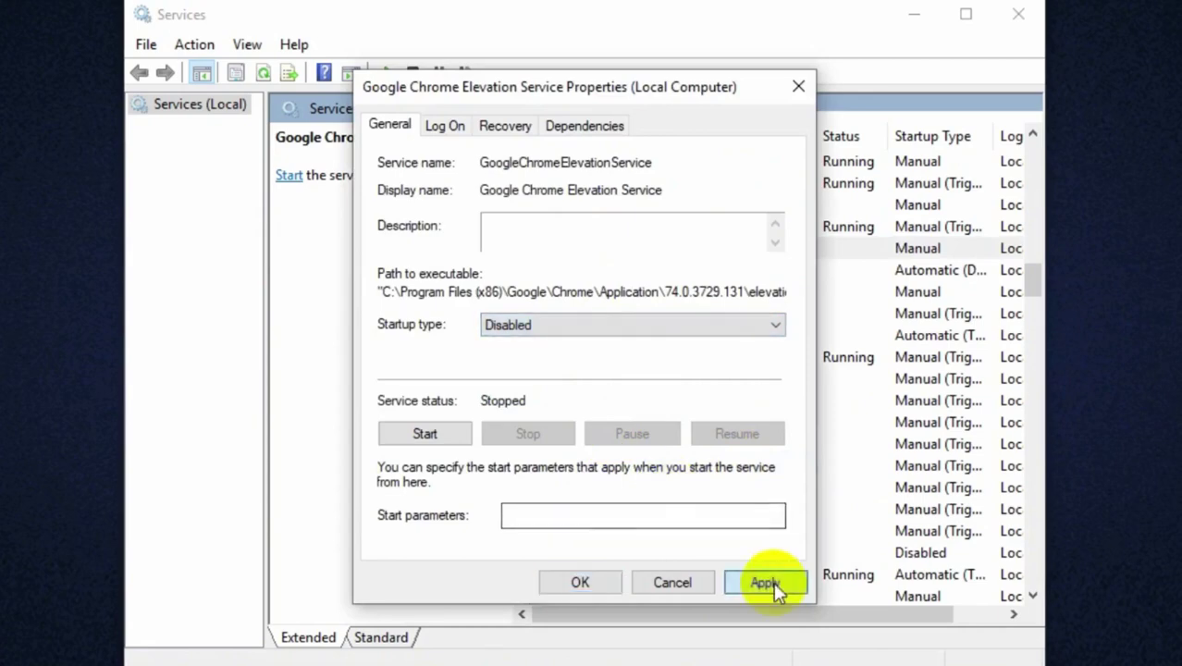
{"action": "left_click", "coordinate": [579, 582]}
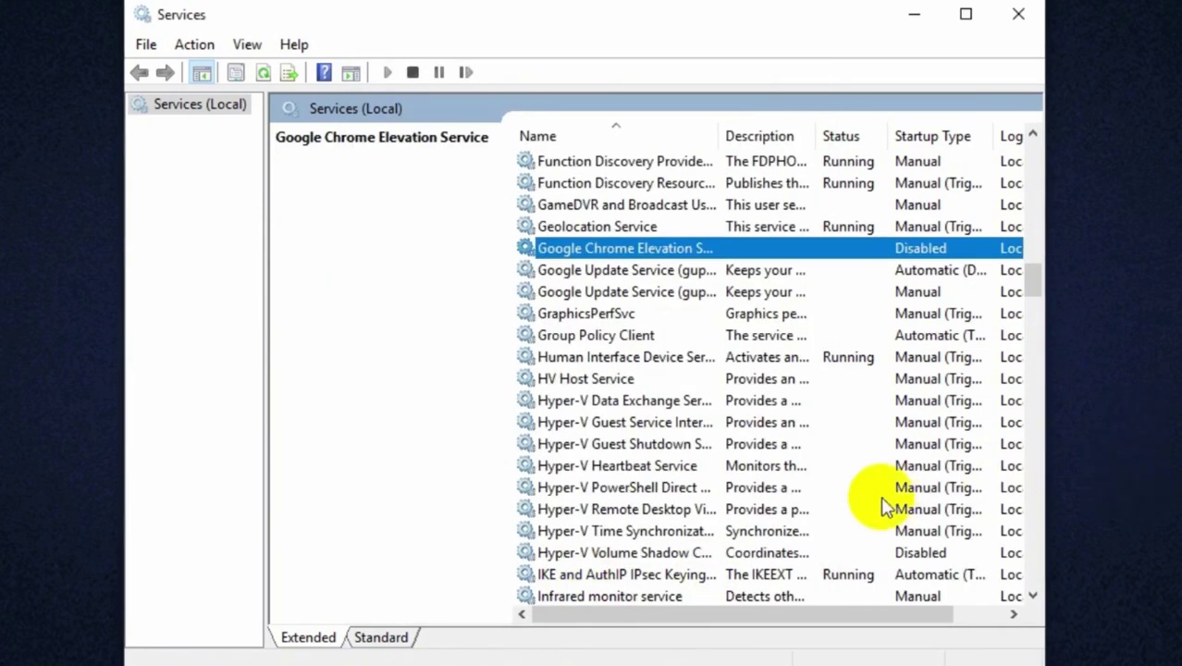
Step: Set the startup type of the Hyper-V Guest Shutdown Service to Disabled and apply the change
{"action": "scroll", "coordinate": [818, 528], "scroll_direction": "down", "scroll_amount": 1}
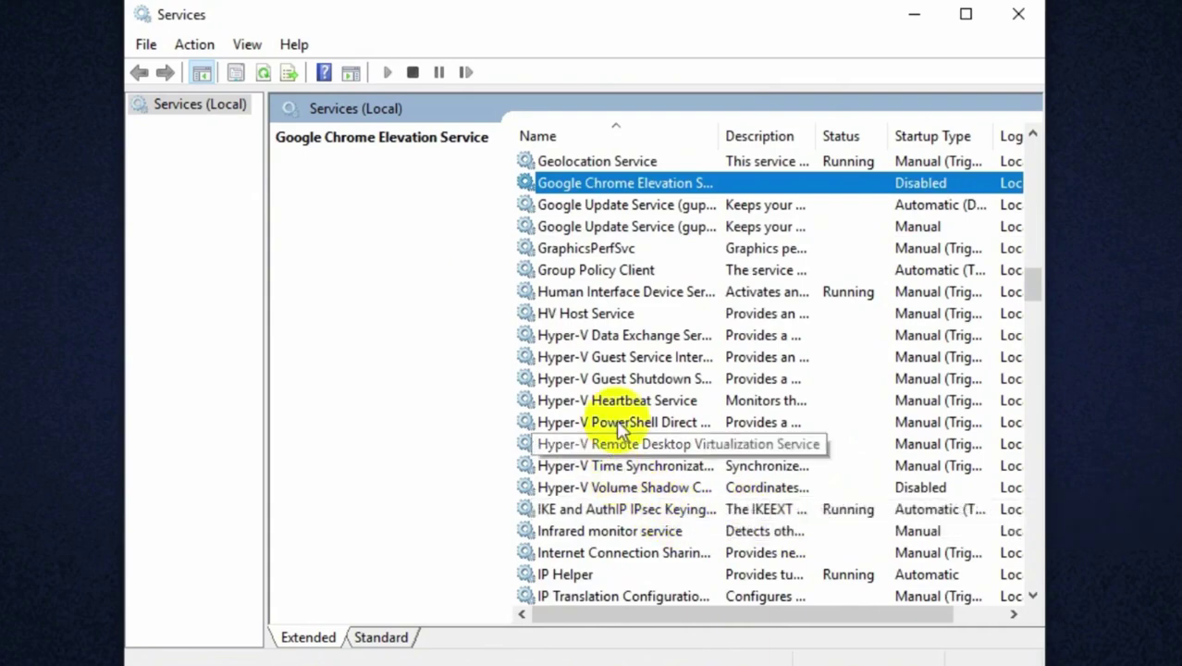
{"action": "left_click", "coordinate": [629, 386]}
{"action": "right_click", "coordinate": [628, 387]}
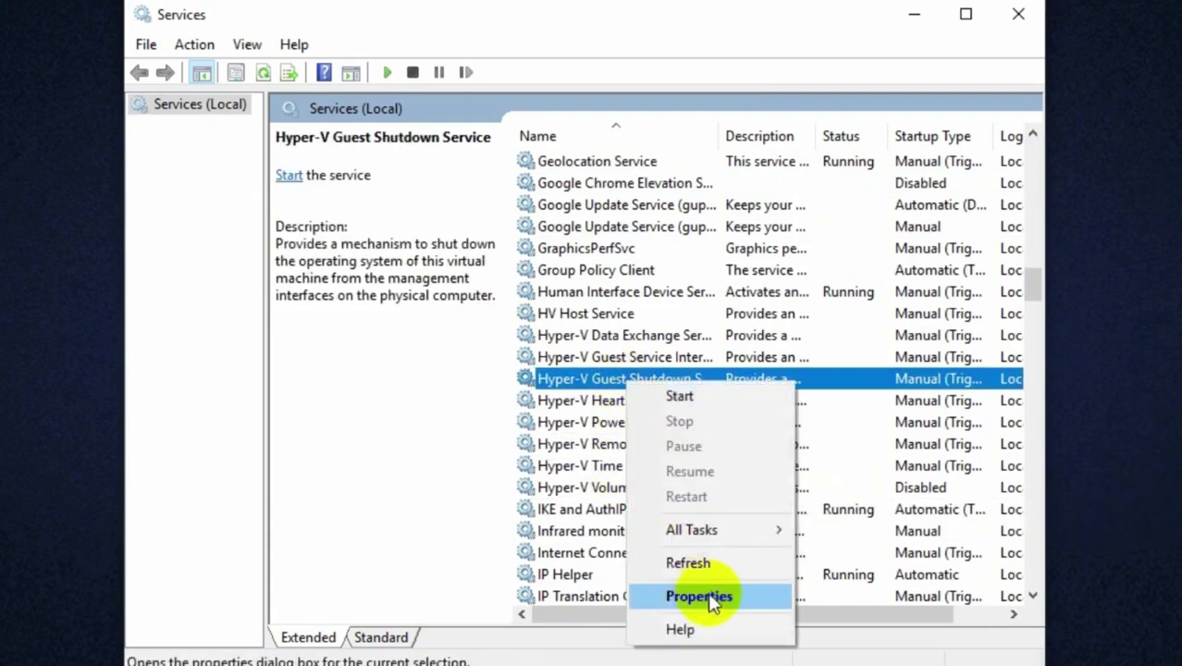
{"action": "left_click", "coordinate": [699, 596]}
{"action": "left_click", "coordinate": [660, 328]}
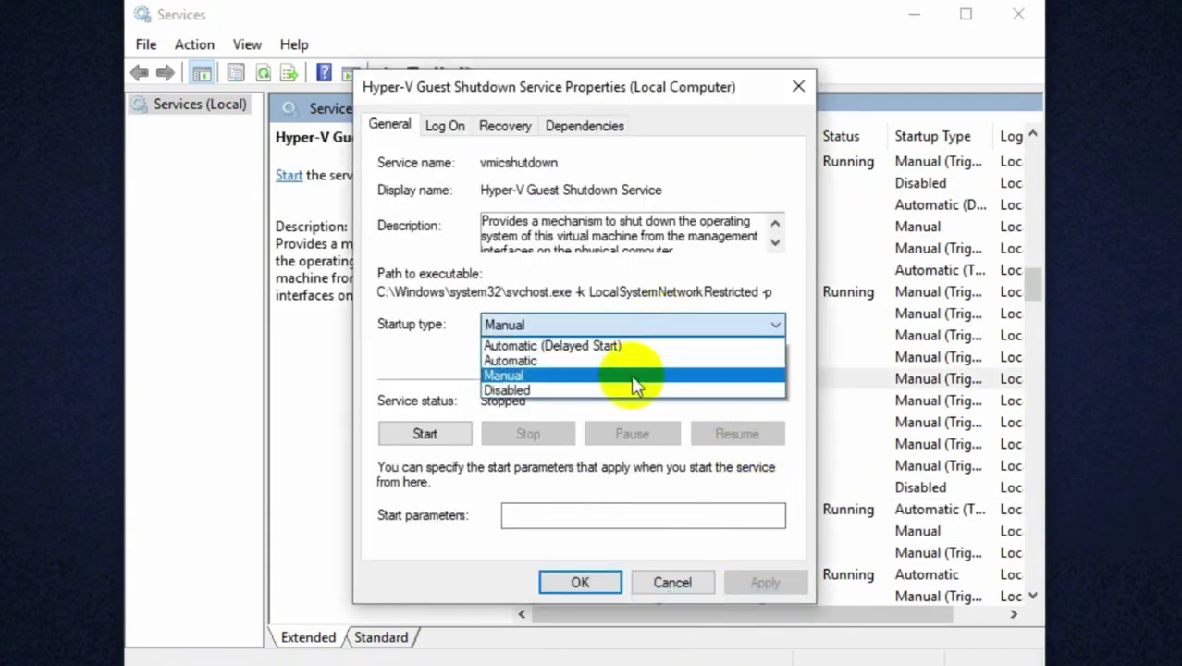
{"action": "left_click", "coordinate": [534, 392]}
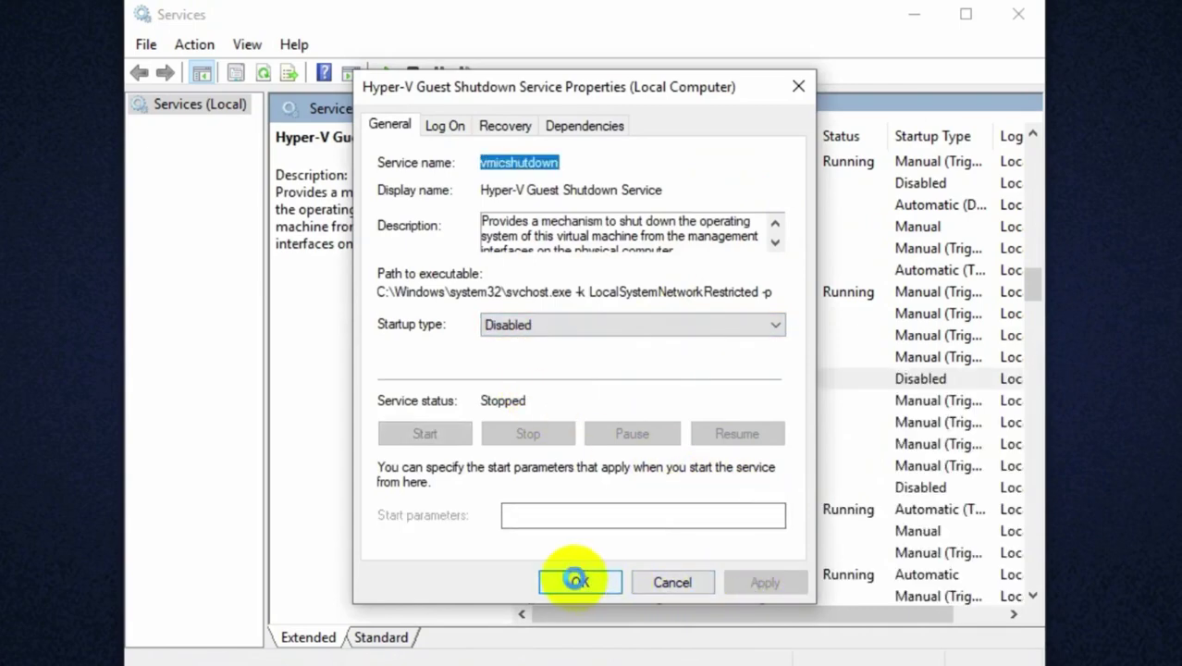
{"action": "left_click", "coordinate": [577, 584]}
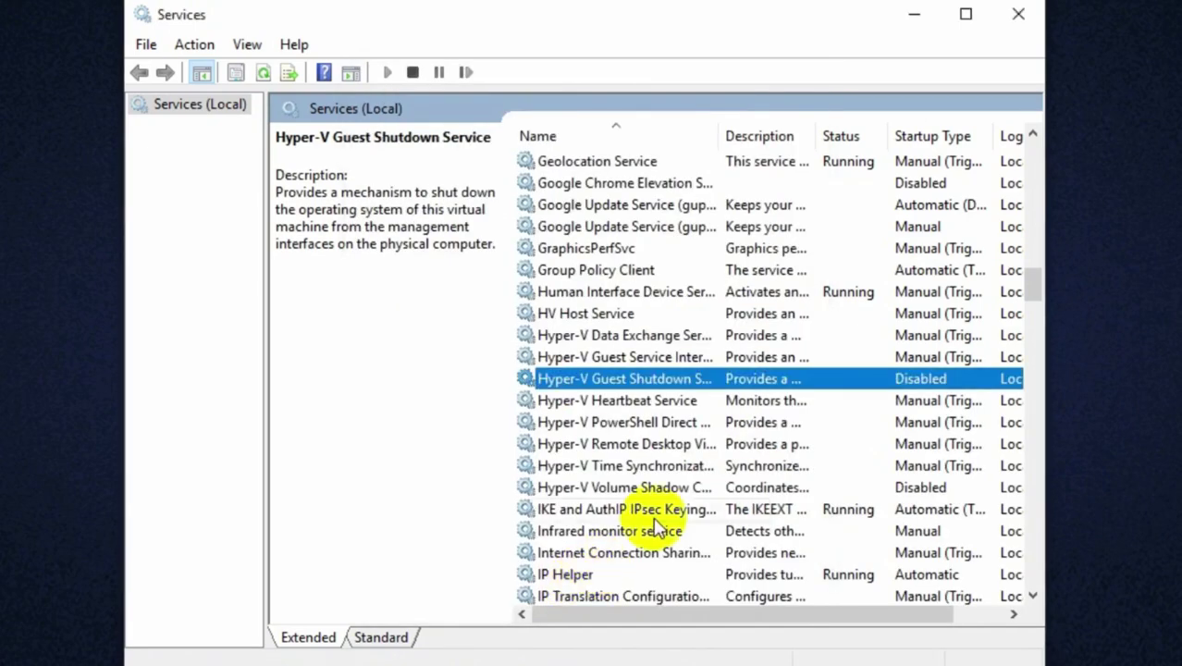
Step: Set the startup type of the Hyper-V Guest Service Interface to Disabled and apply the change
{"action": "right_click", "coordinate": [618, 356]}
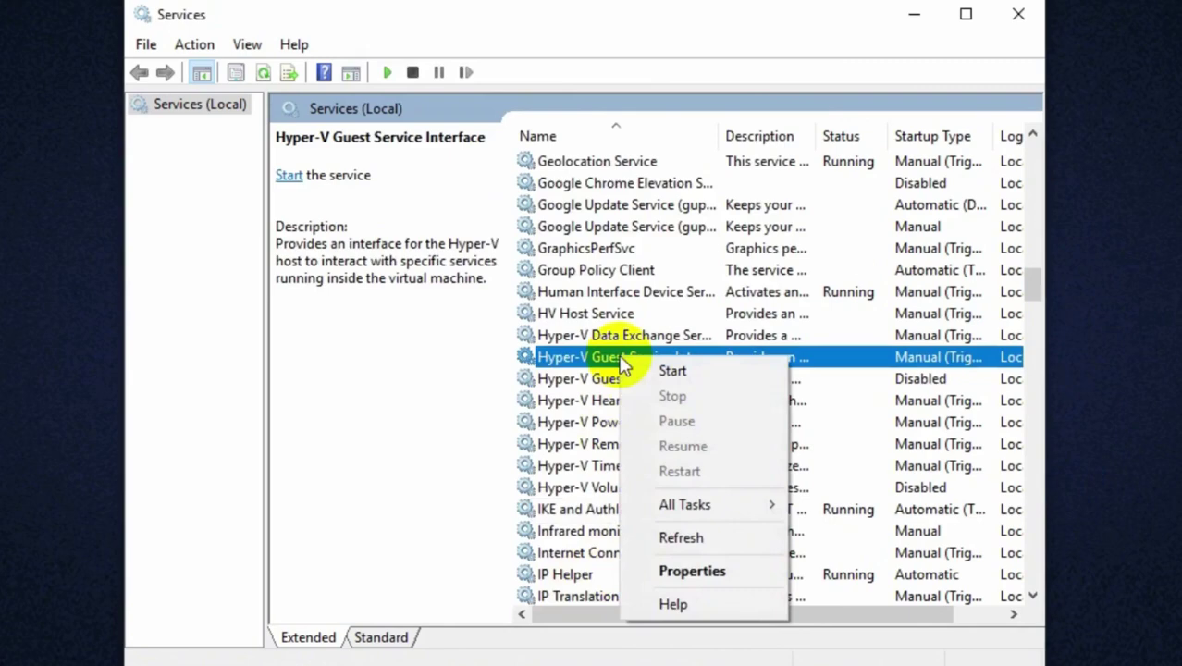
{"action": "left_click", "coordinate": [682, 570]}
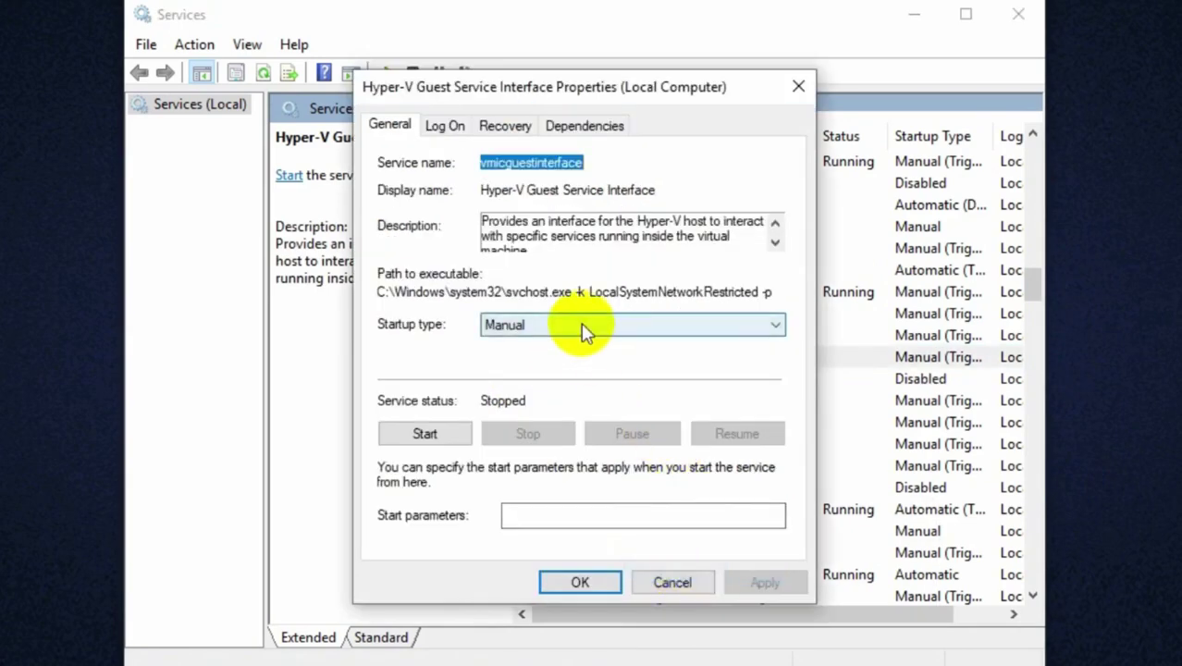
{"action": "left_click", "coordinate": [580, 321]}
{"action": "left_click", "coordinate": [566, 389]}
{"action": "left_click", "coordinate": [779, 581]}
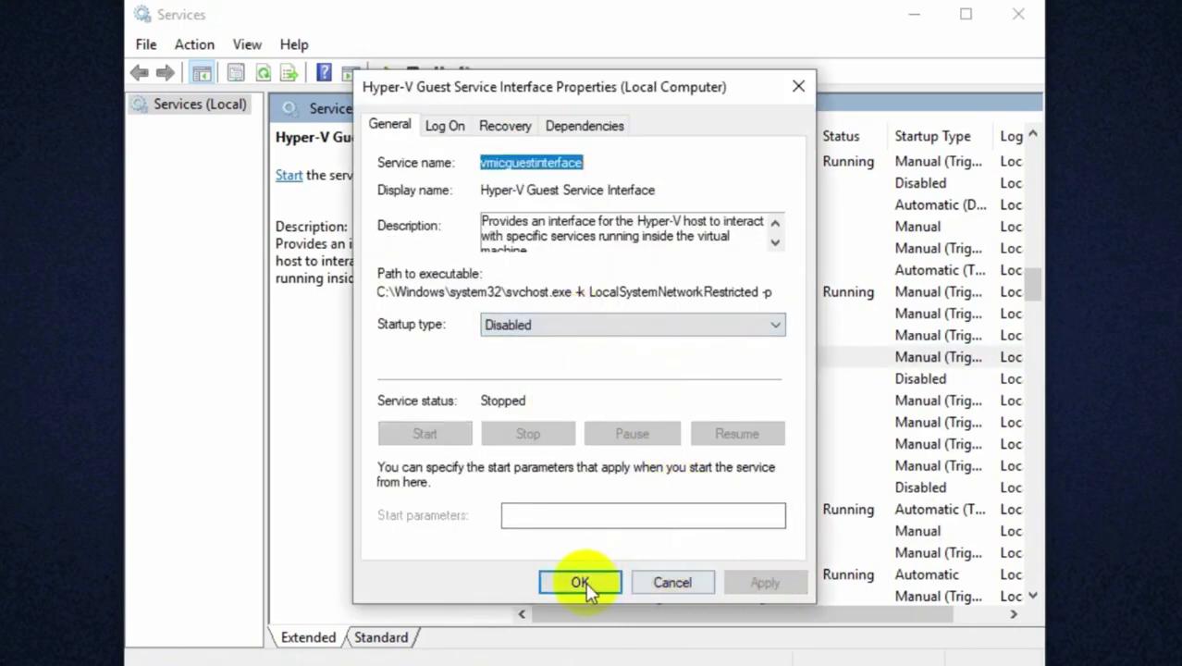
{"action": "left_click", "coordinate": [580, 582]}
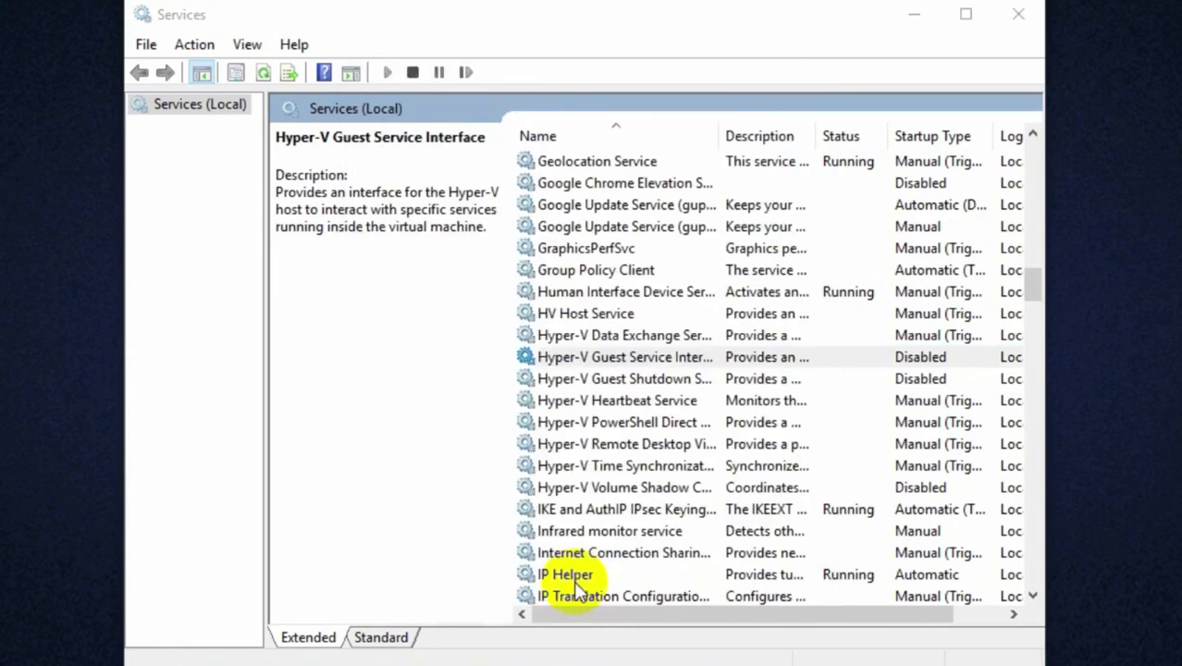
Step: Set the startup type of the Hyper-V Data Exchange Service to Disabled and apply the change
{"action": "right_click", "coordinate": [602, 334]}
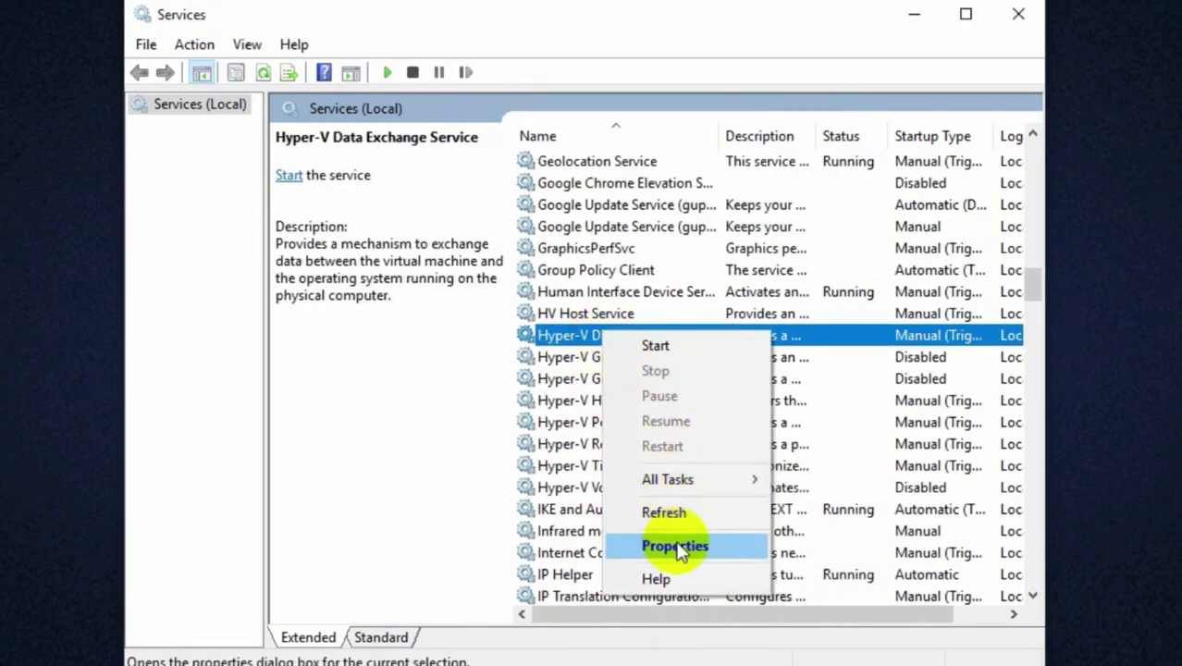
{"action": "left_click", "coordinate": [675, 545]}
{"action": "left_click", "coordinate": [661, 329]}
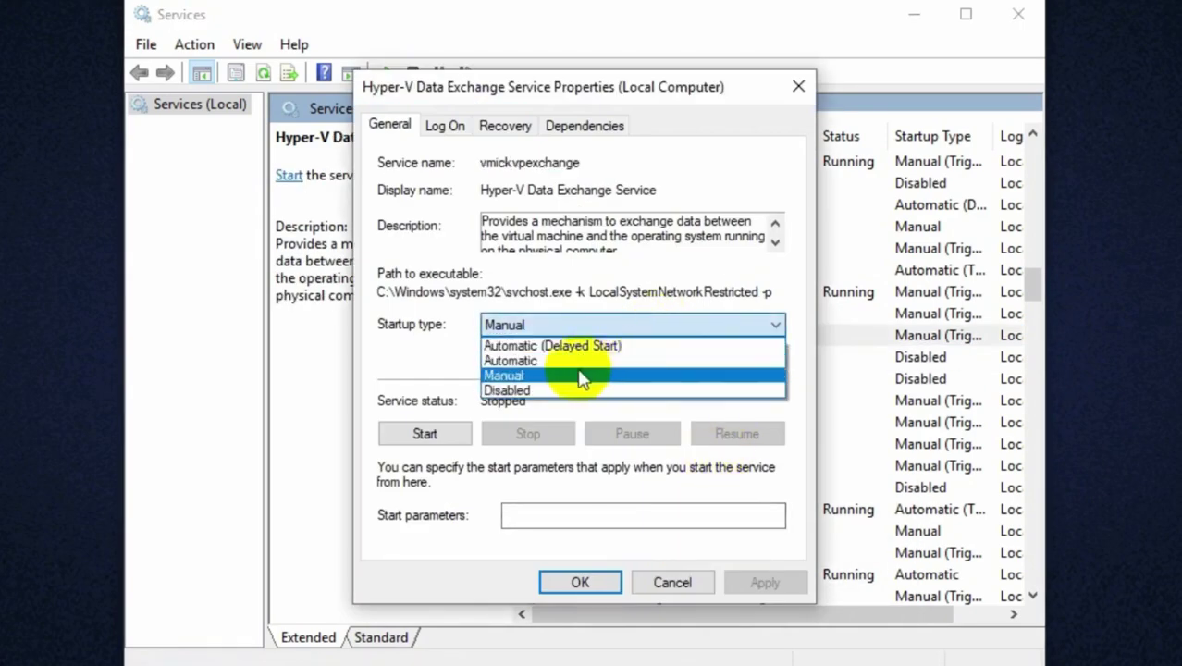
{"action": "left_click", "coordinate": [528, 391]}
{"action": "left_click", "coordinate": [756, 582]}
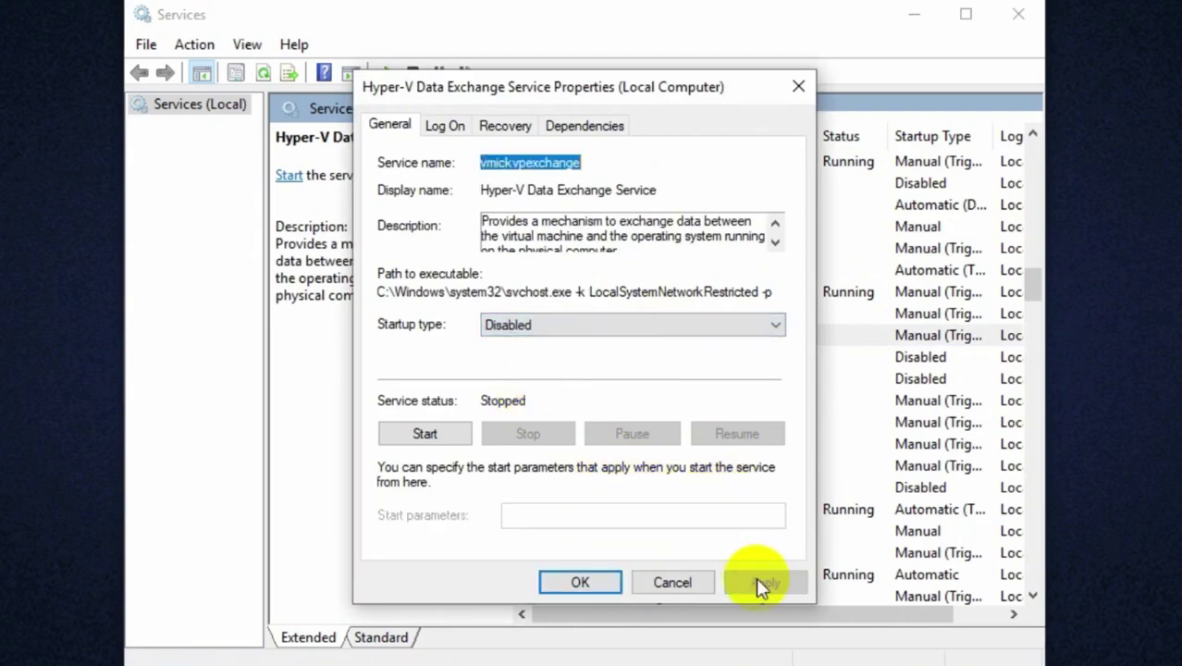
{"action": "left_click", "coordinate": [596, 583]}
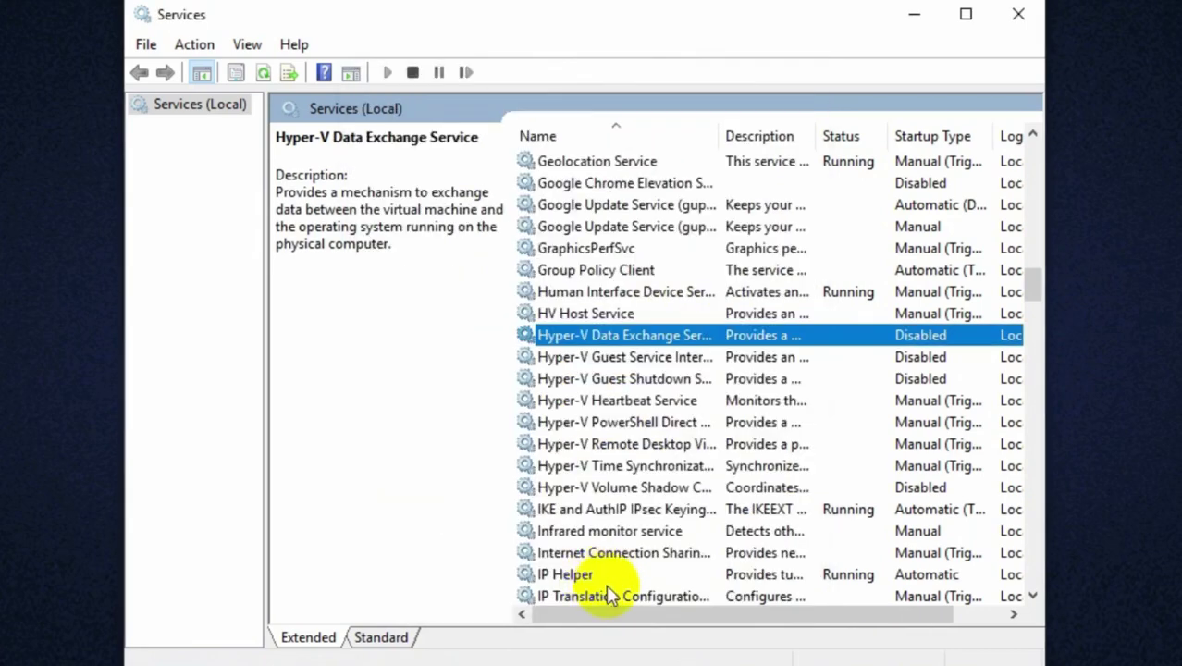
Step: Set the startup type of the Hyper-V Heartbeat Service to Disabled and apply the change
{"action": "left_click", "coordinate": [631, 400]}
{"action": "right_click", "coordinate": [634, 401]}
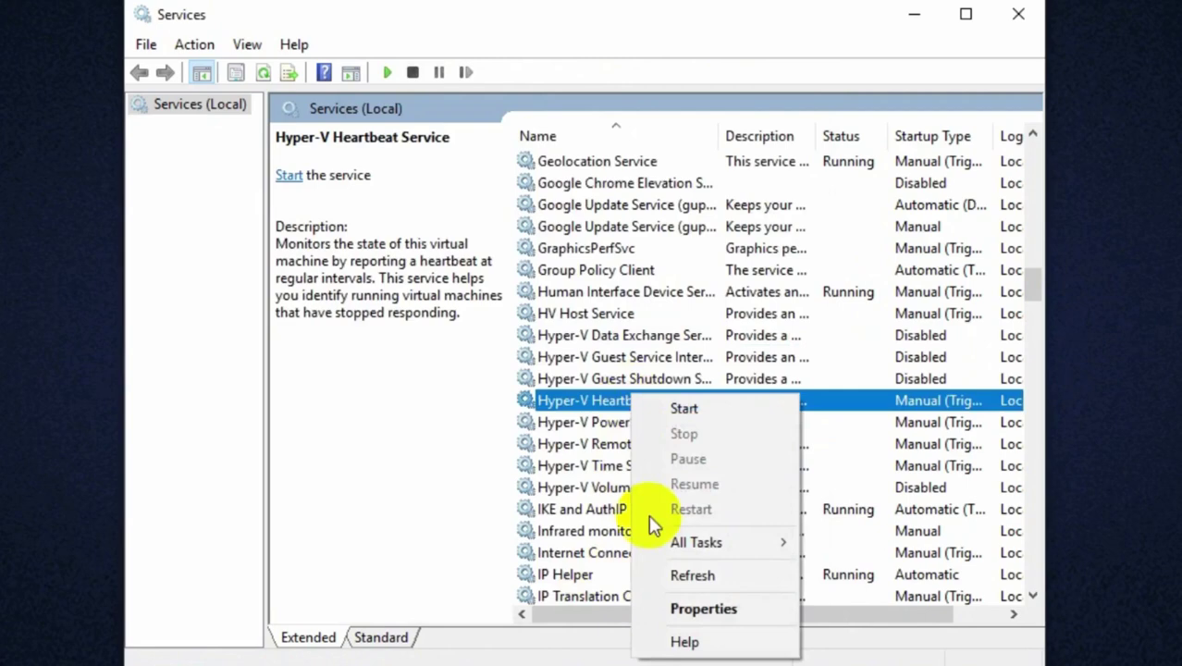
{"action": "left_click", "coordinate": [705, 609]}
{"action": "left_click", "coordinate": [686, 324]}
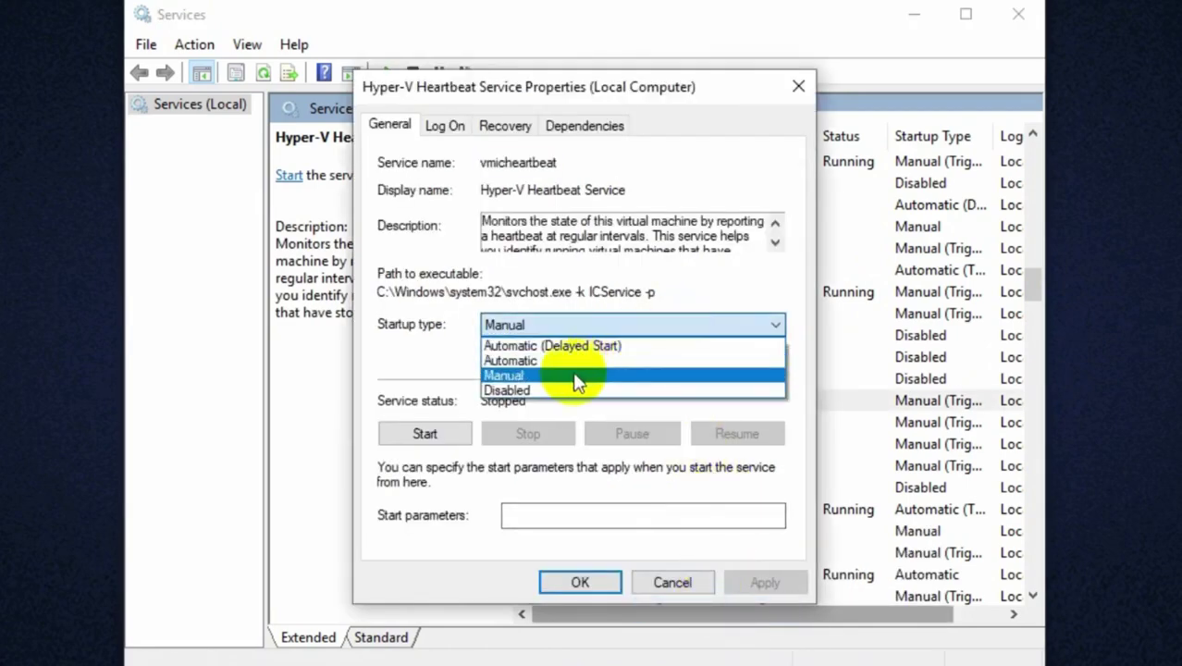
{"action": "left_click", "coordinate": [554, 390]}
{"action": "left_click", "coordinate": [726, 578]}
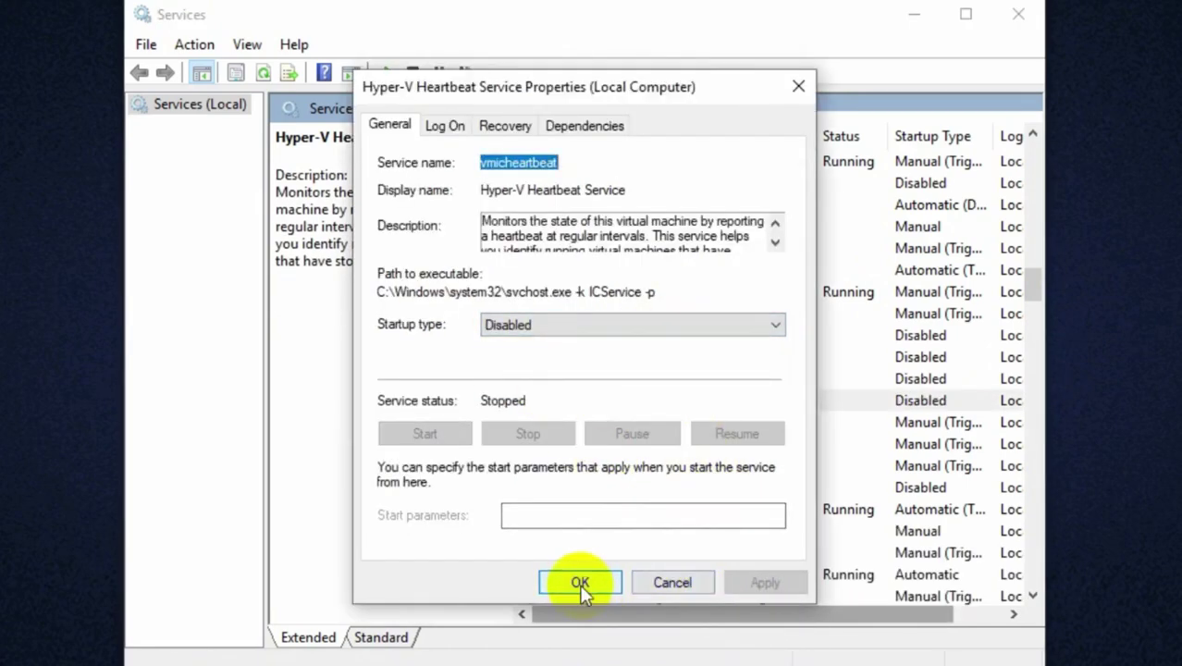
{"action": "left_click", "coordinate": [579, 582]}
Step: Set the startup type of the Hyper-V PowerShell Direct Service to Disabled and apply the change
{"action": "left_click", "coordinate": [610, 430]}
{"action": "right_click", "coordinate": [607, 429]}
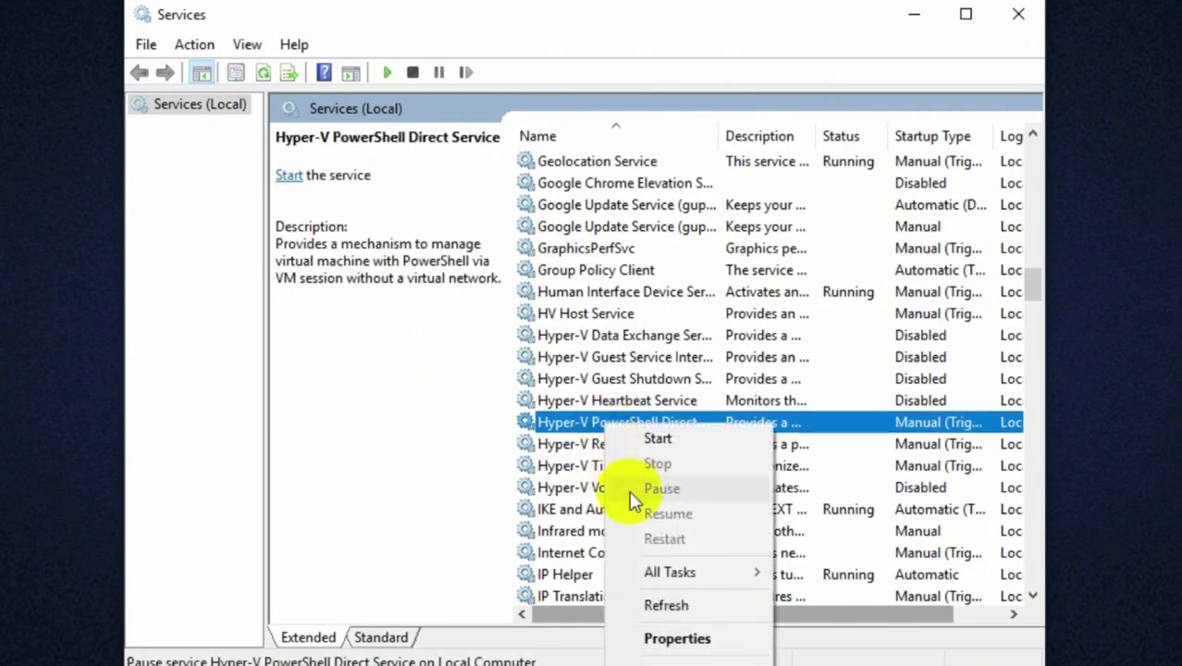
{"action": "left_click", "coordinate": [677, 636]}
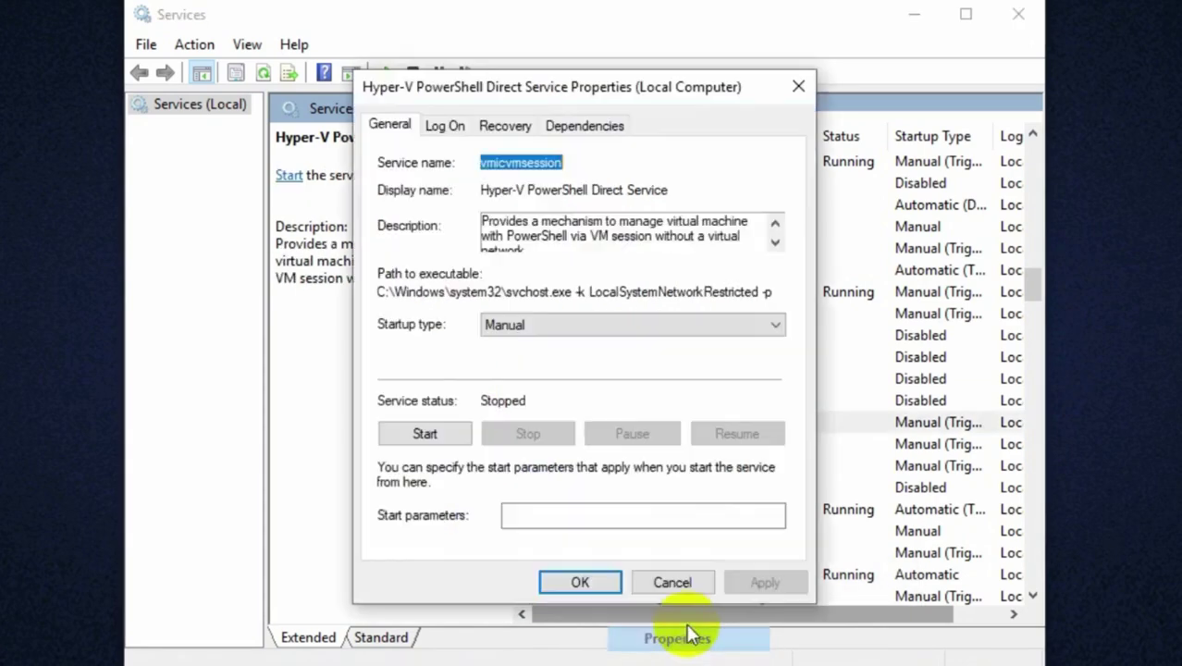
{"action": "left_click", "coordinate": [658, 324]}
{"action": "left_click", "coordinate": [536, 393]}
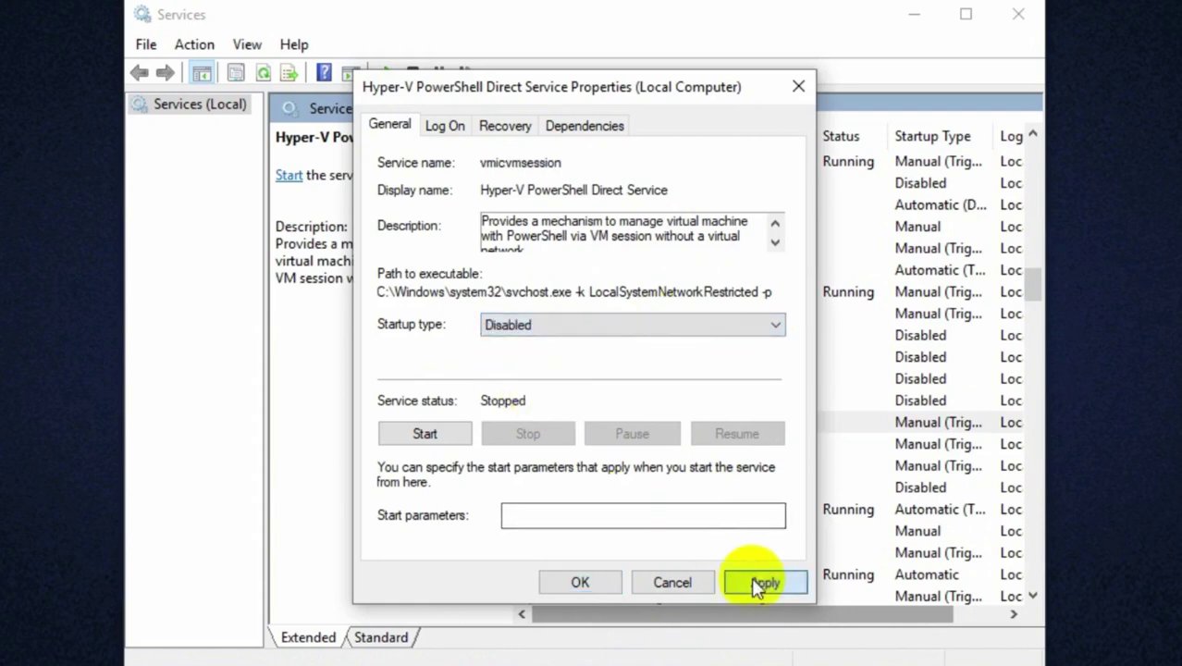
{"action": "left_click", "coordinate": [759, 582]}
{"action": "left_click", "coordinate": [579, 582]}
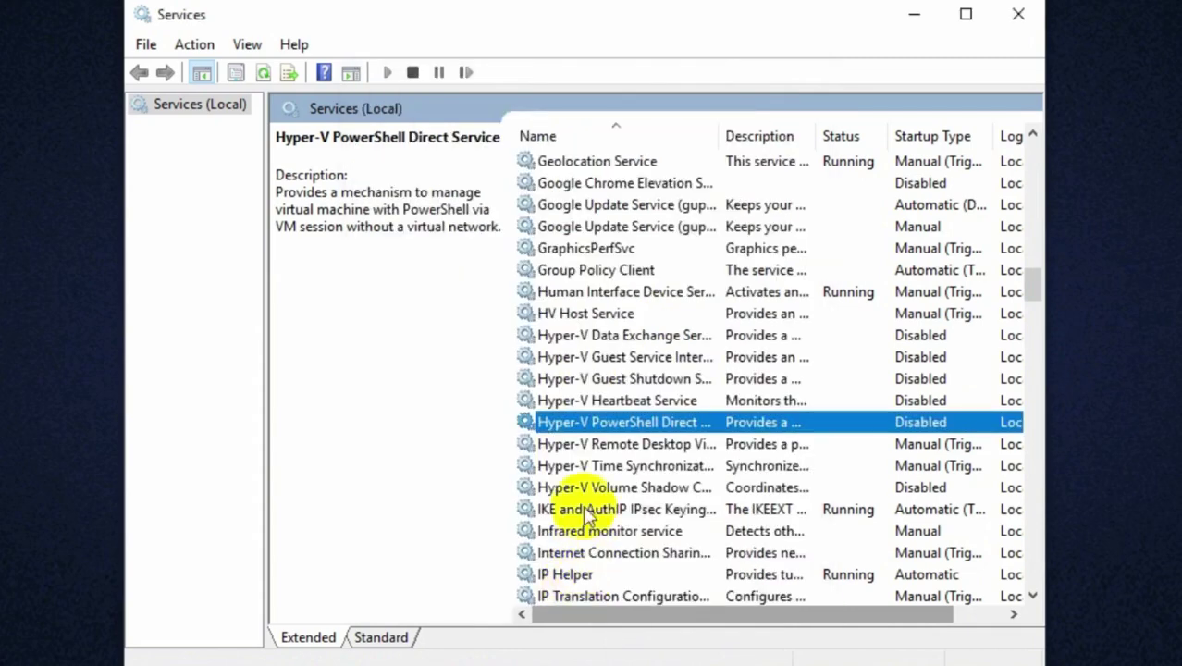
Step: Set the startup type of the Hyper-V Remote Desktop Virtualization Service to Disabled and apply the change
{"action": "right_click", "coordinate": [625, 451]}
{"action": "left_click", "coordinate": [690, 647]}
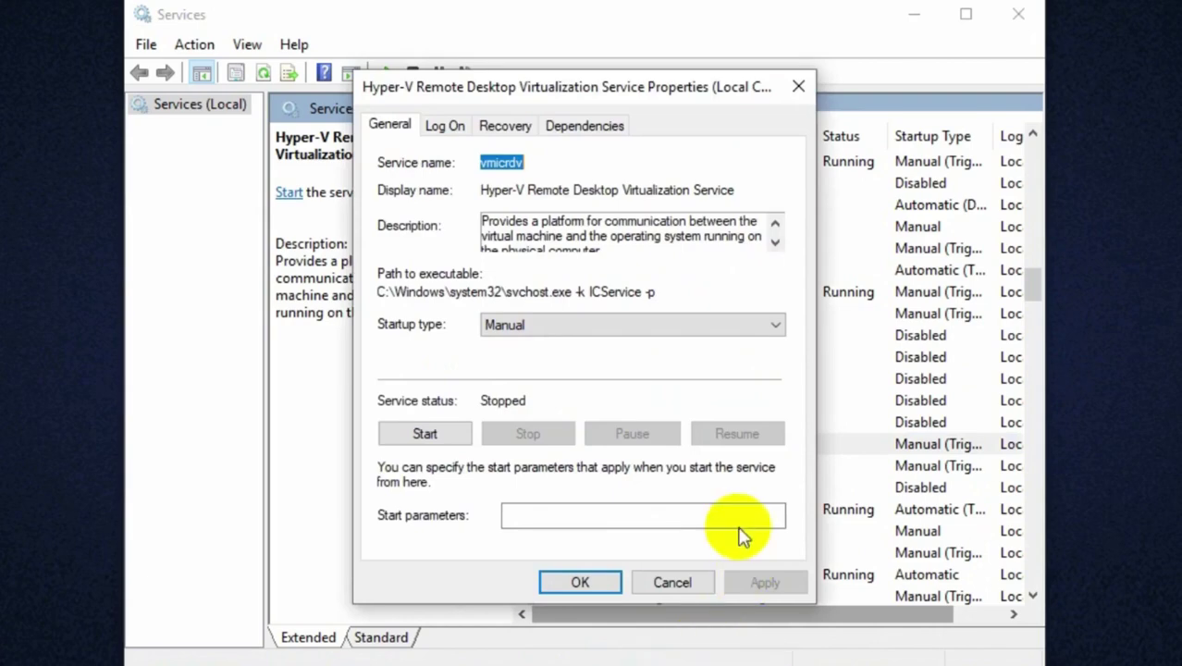
{"action": "left_click", "coordinate": [647, 326]}
{"action": "left_click", "coordinate": [570, 392]}
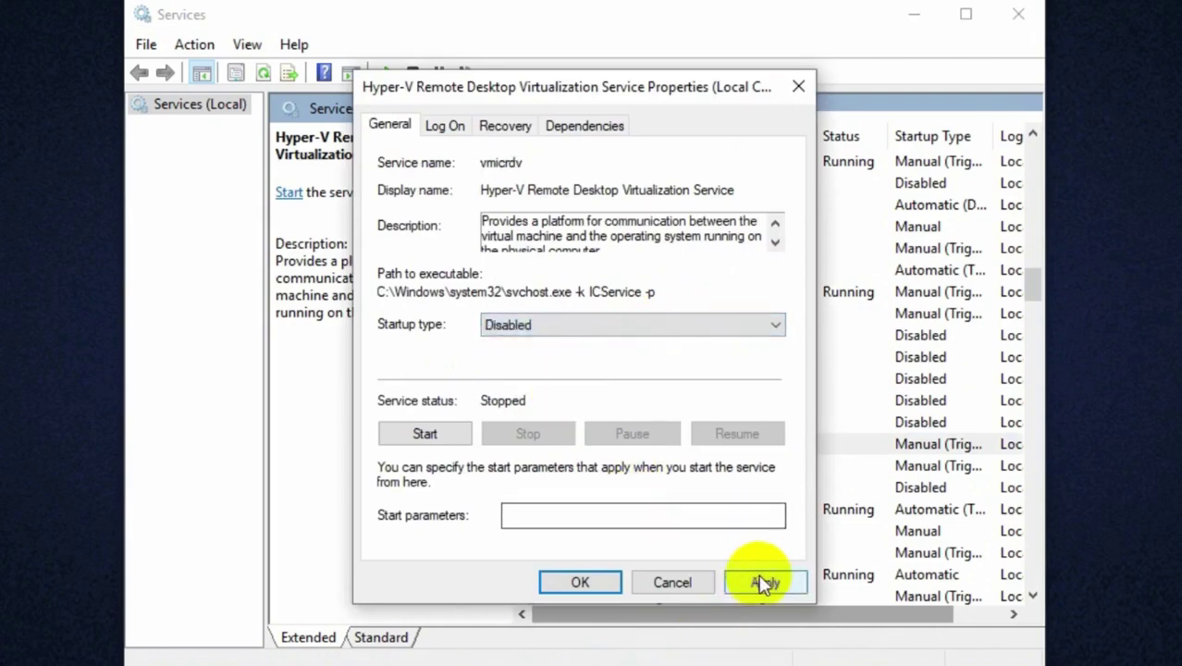
{"action": "left_click", "coordinate": [764, 582]}
{"action": "left_click", "coordinate": [581, 580]}
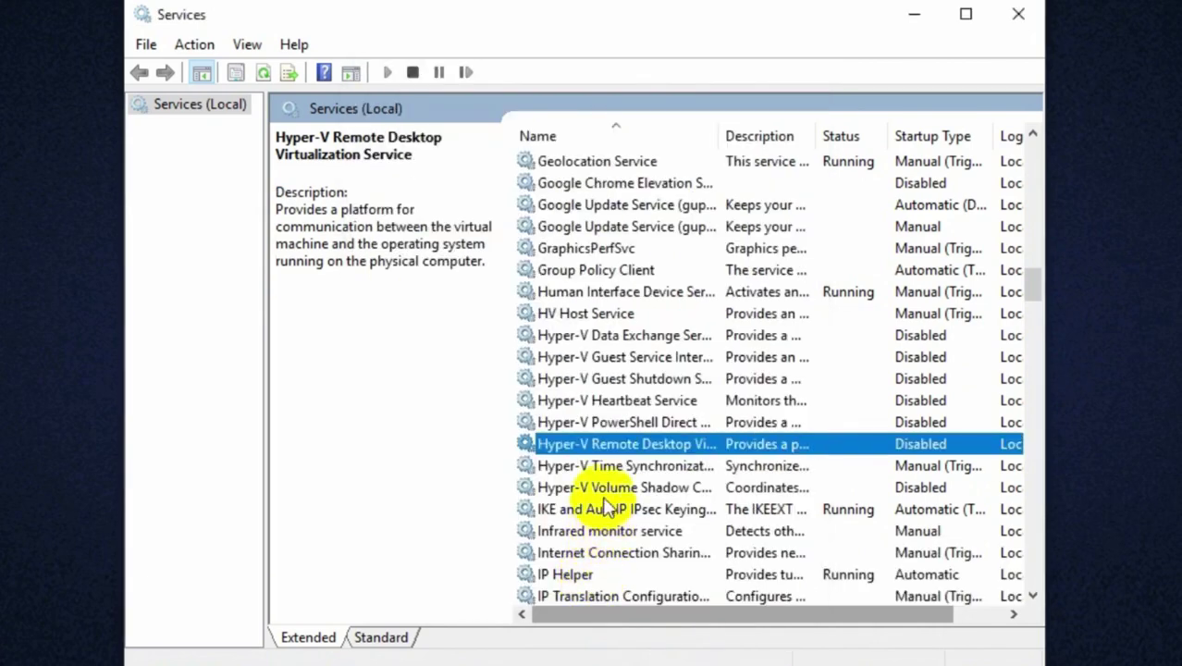
Step: Set the startup type of the Hyper-V Time Synchronization Service to Disabled and apply the change
{"action": "right_click", "coordinate": [612, 465]}
{"action": "left_click", "coordinate": [680, 659]}
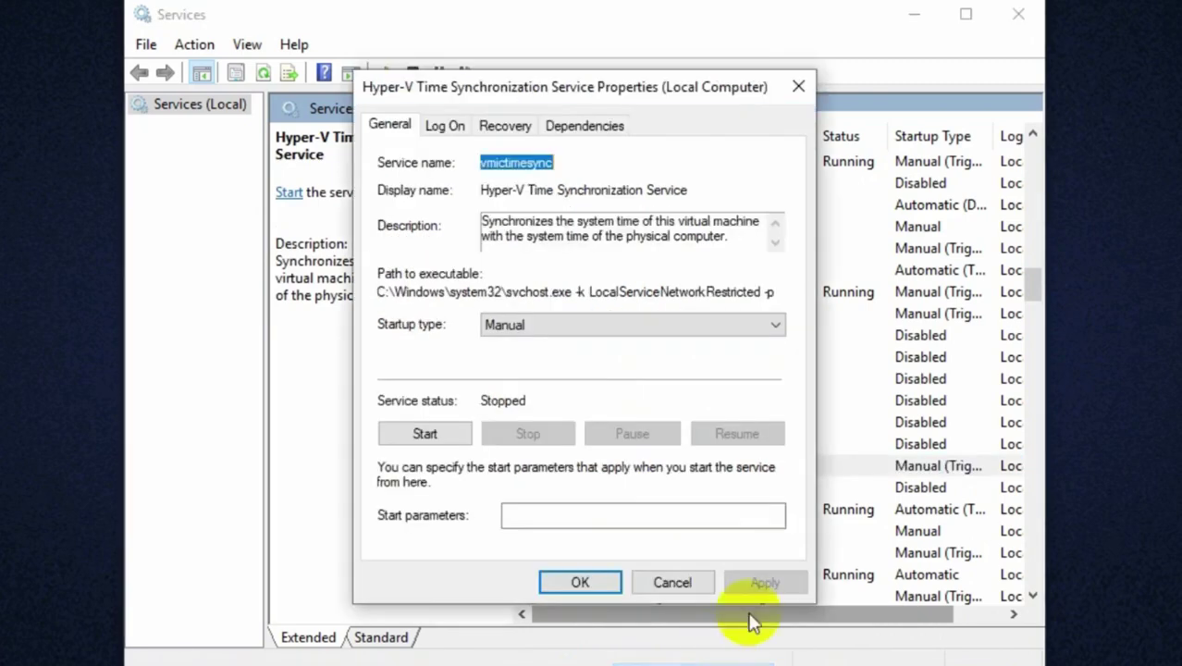
{"action": "left_click", "coordinate": [704, 324]}
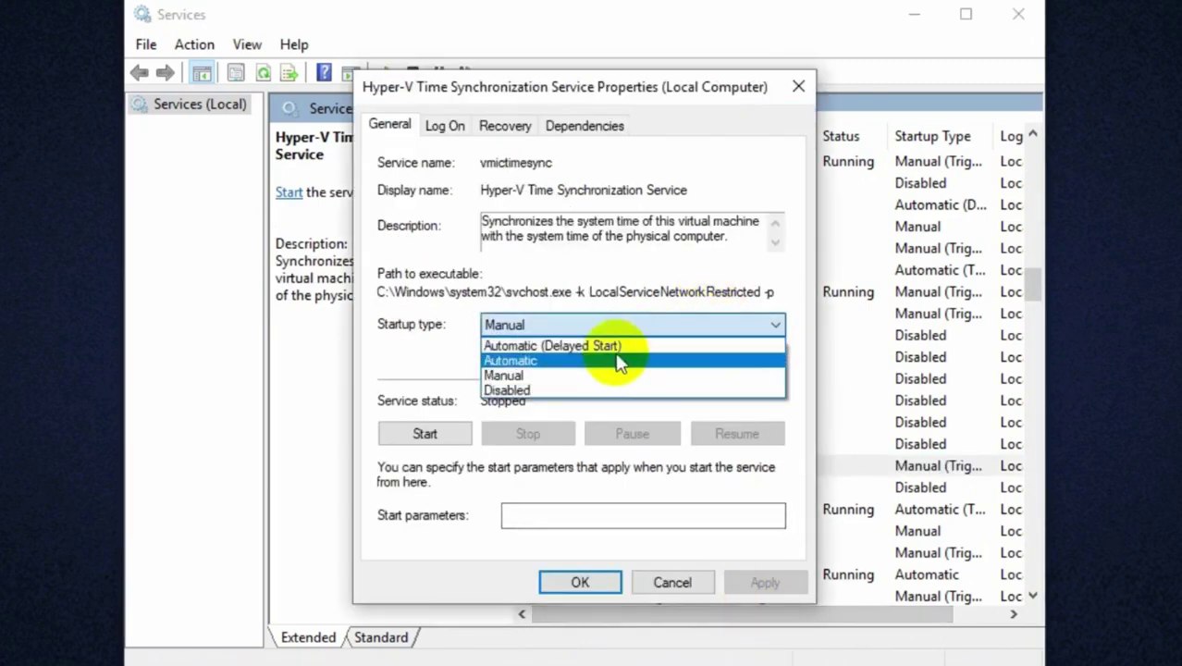
{"action": "left_click", "coordinate": [541, 391]}
{"action": "left_click", "coordinate": [764, 581]}
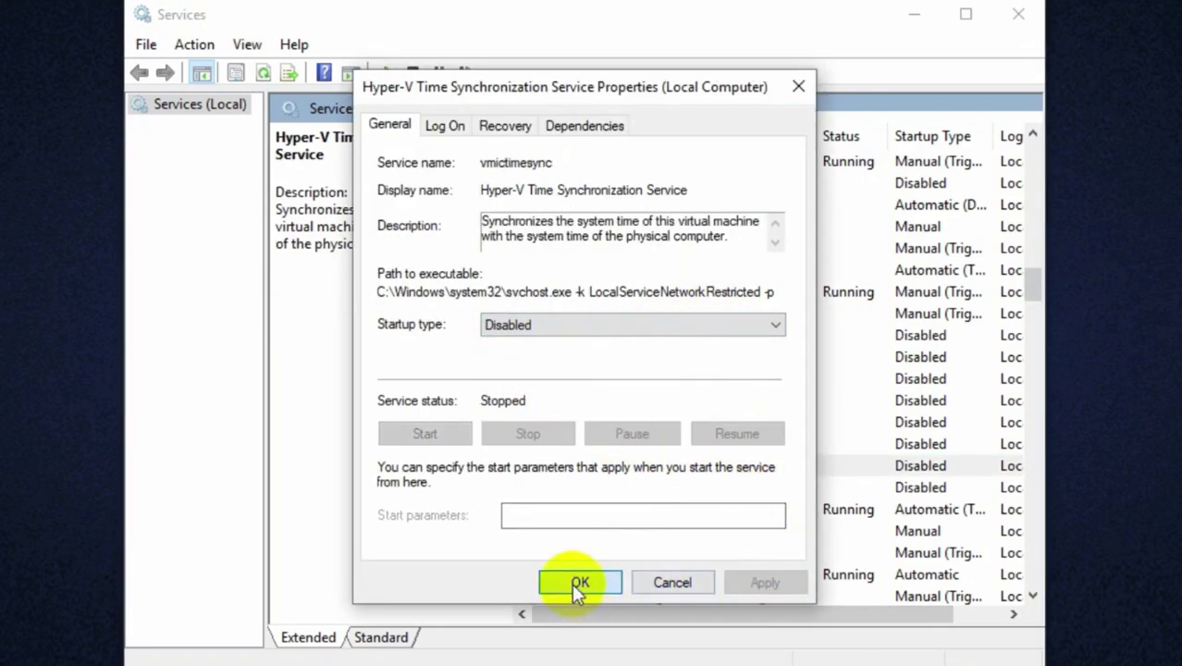
{"action": "left_click", "coordinate": [577, 582]}
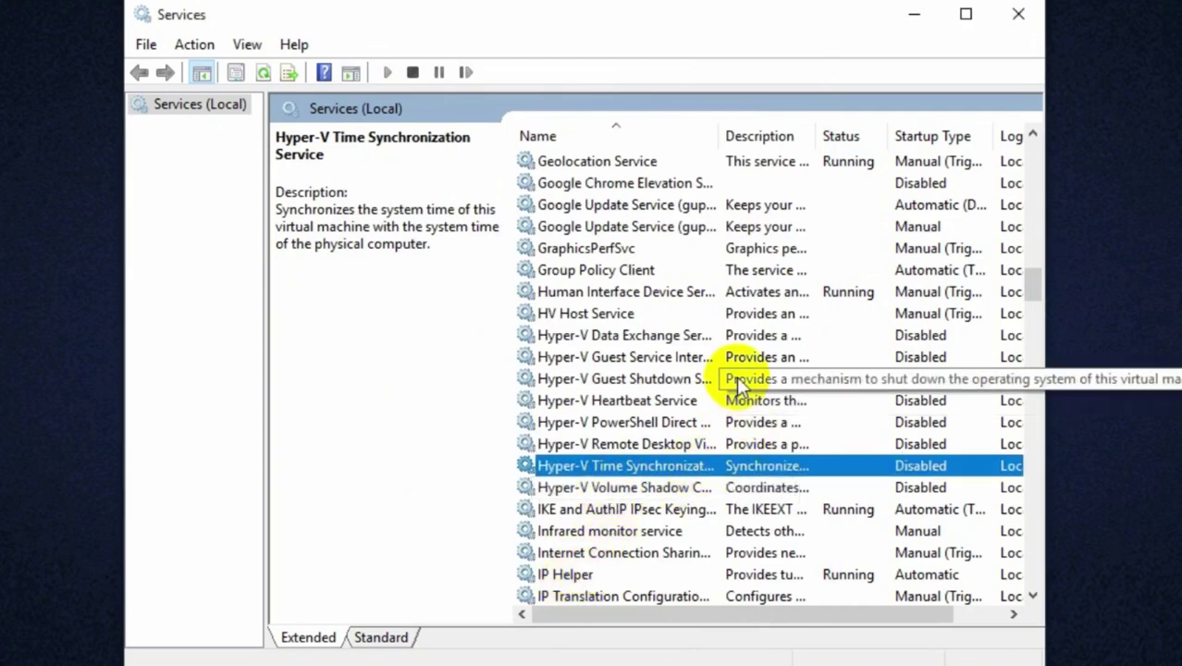
Step: Check the startup type in the properties of the Hyper-V Volume Shadow Copy Requestor service
{"action": "left_click", "coordinate": [603, 488]}
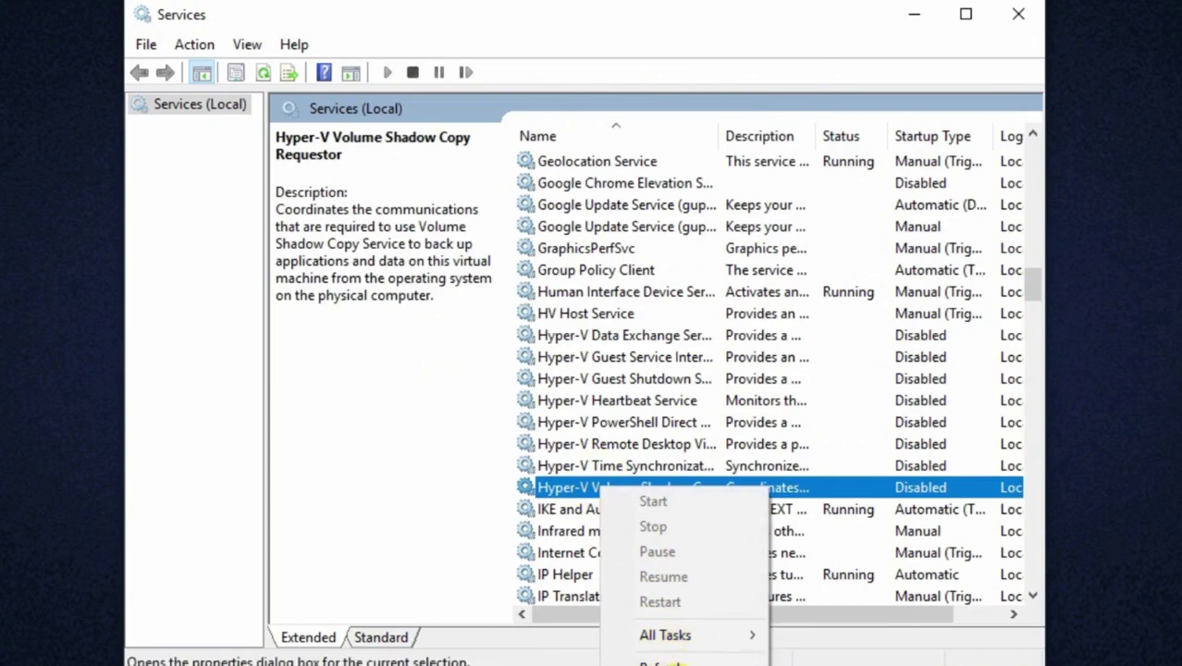
{"action": "left_click", "coordinate": [661, 663]}
{"action": "left_click", "coordinate": [609, 580]}
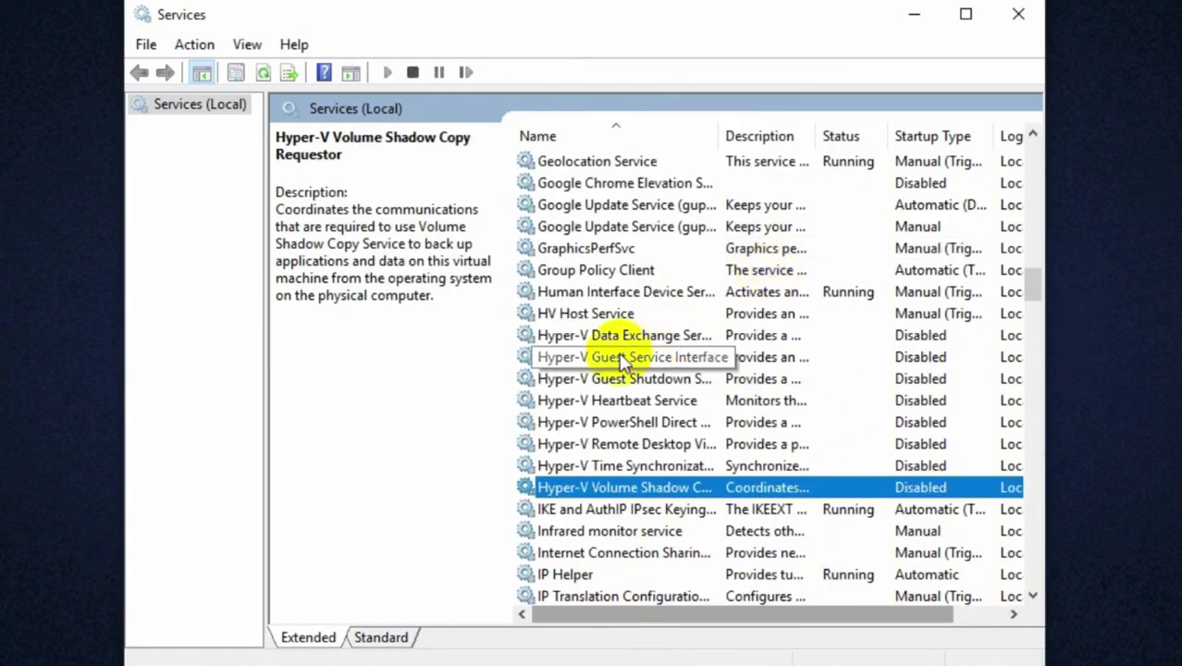
Step: Set the startup type of the Retail Demo Service to Disabled and apply the change
{"action": "scroll", "coordinate": [550, 360], "scroll_direction": "down", "scroll_amount": 5}
{"action": "scroll", "coordinate": [622, 360], "scroll_direction": "down", "scroll_amount": 13}
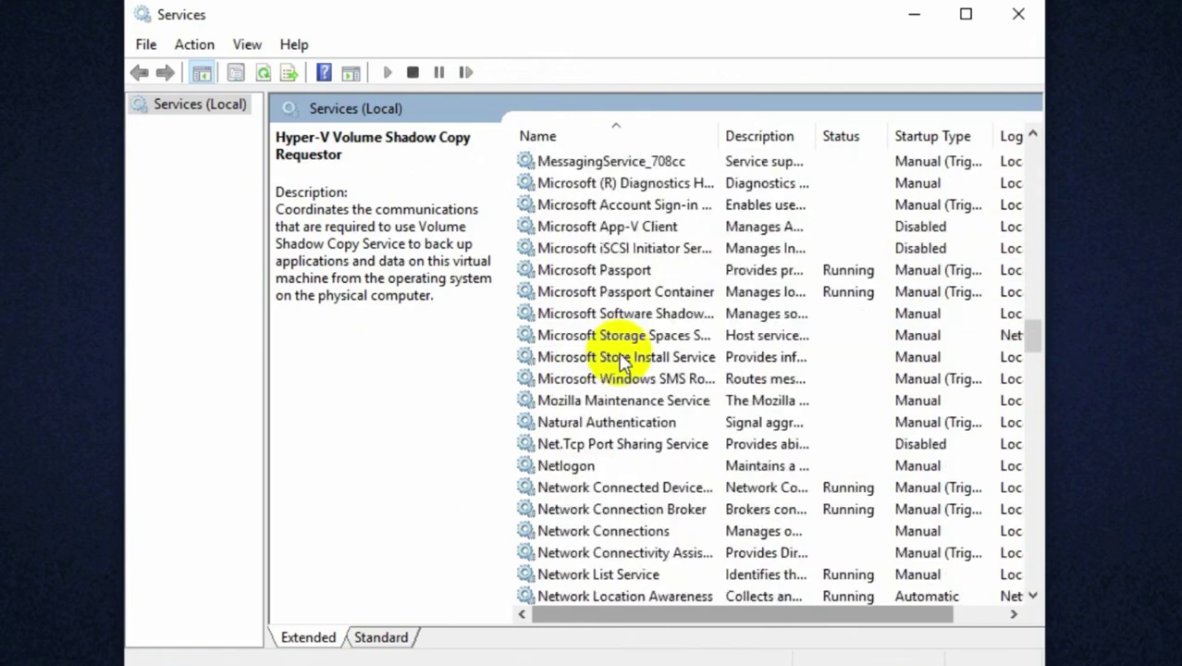
{"action": "scroll", "coordinate": [621, 361], "scroll_direction": "down", "scroll_amount": 6}
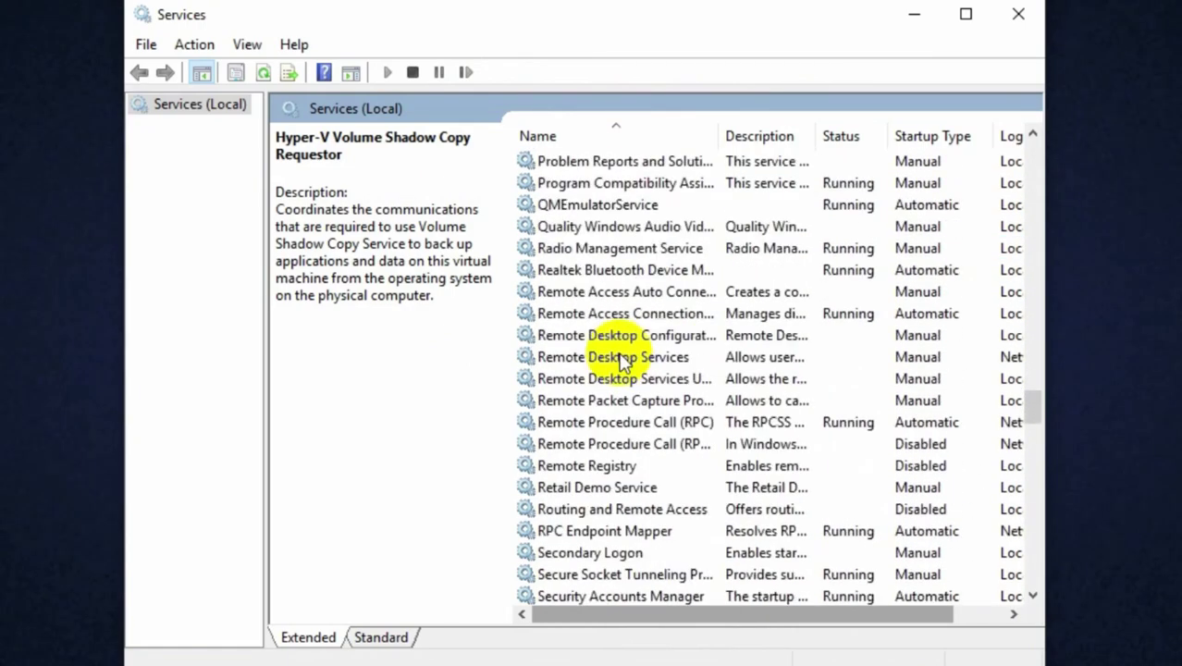
{"action": "right_click", "coordinate": [577, 487]}
{"action": "mouse_move", "coordinate": [666, 638]}
{"action": "left_click", "coordinate": [668, 658]}
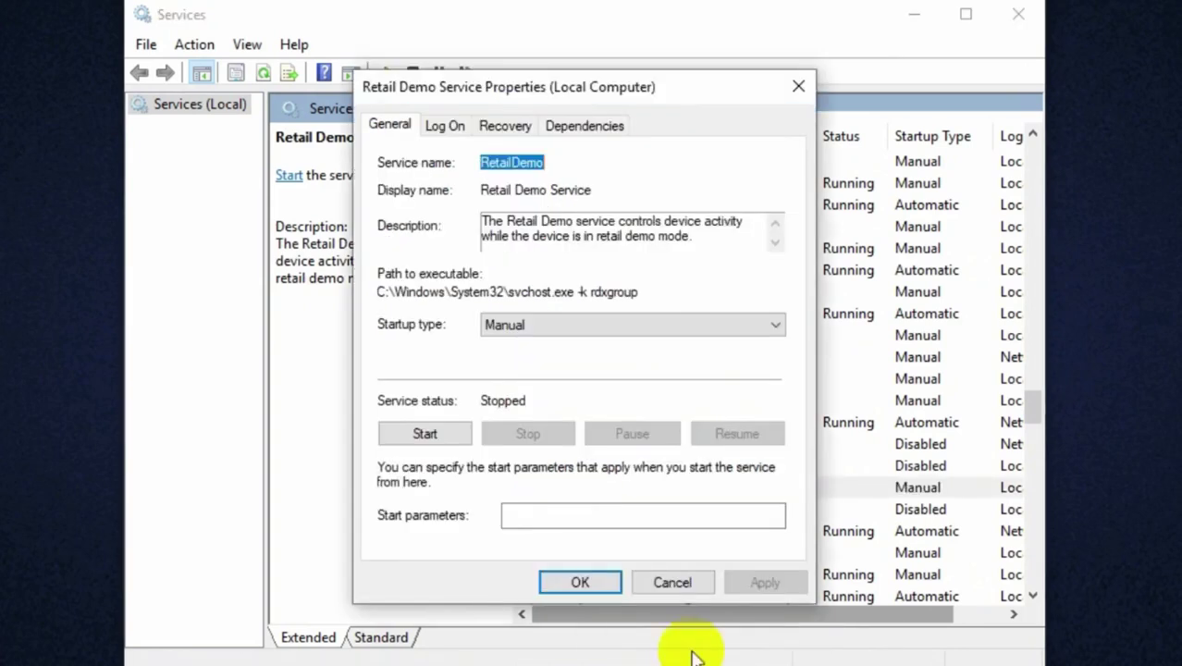
{"action": "left_click", "coordinate": [558, 327]}
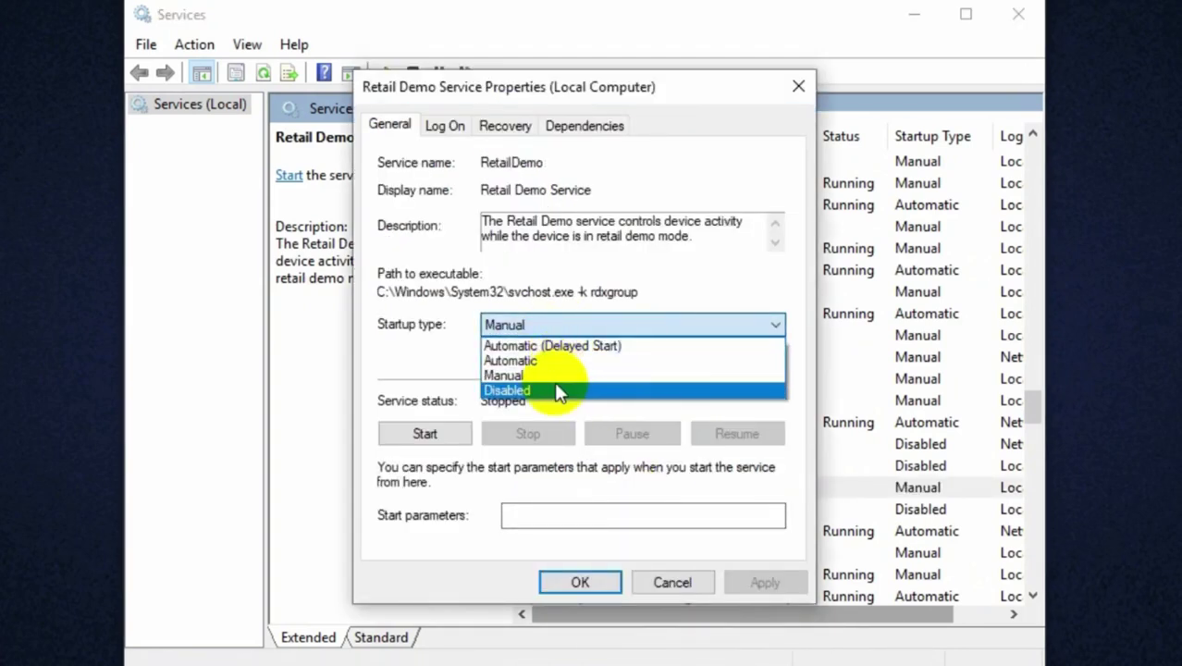
{"action": "left_click", "coordinate": [560, 382]}
{"action": "left_click", "coordinate": [756, 585]}
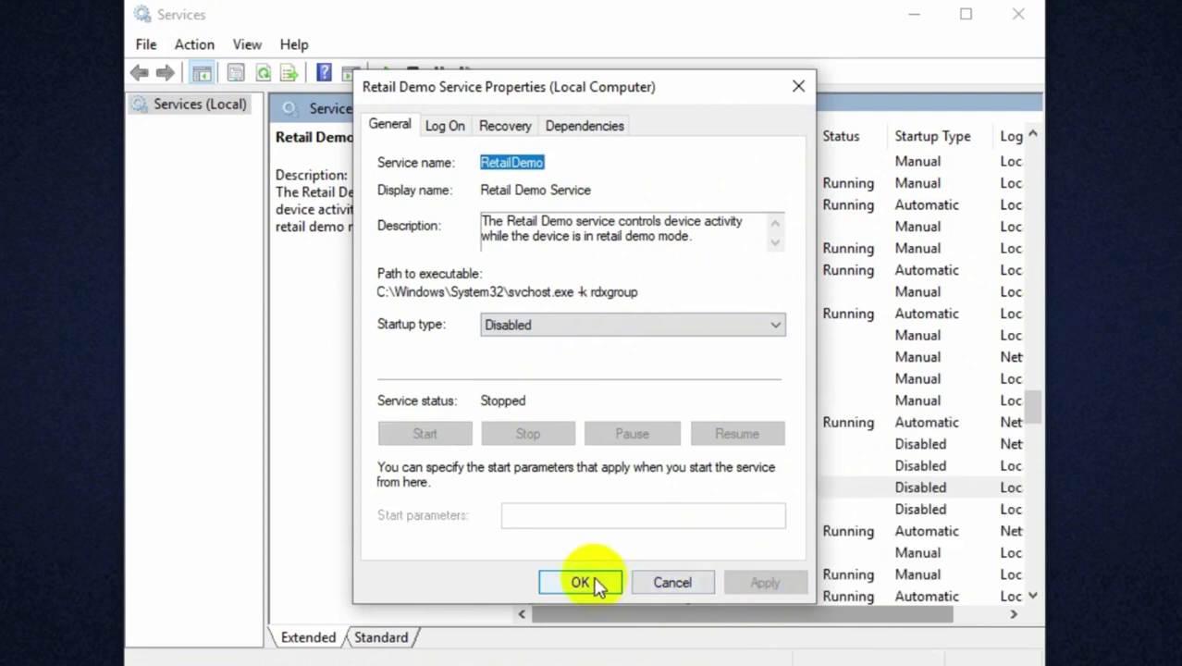
{"action": "left_click", "coordinate": [583, 582]}
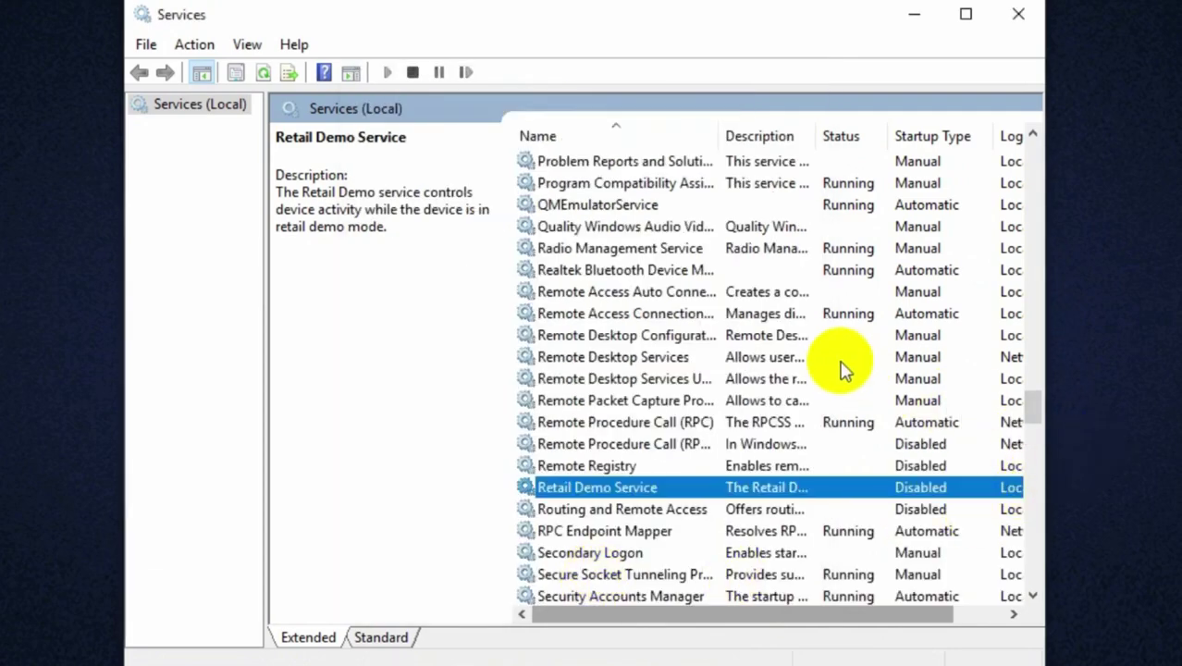
Step: Set the startup type of the Sensor Service to Disabled and apply the change
{"action": "scroll", "coordinate": [799, 362], "scroll_direction": "down", "scroll_amount": 2}
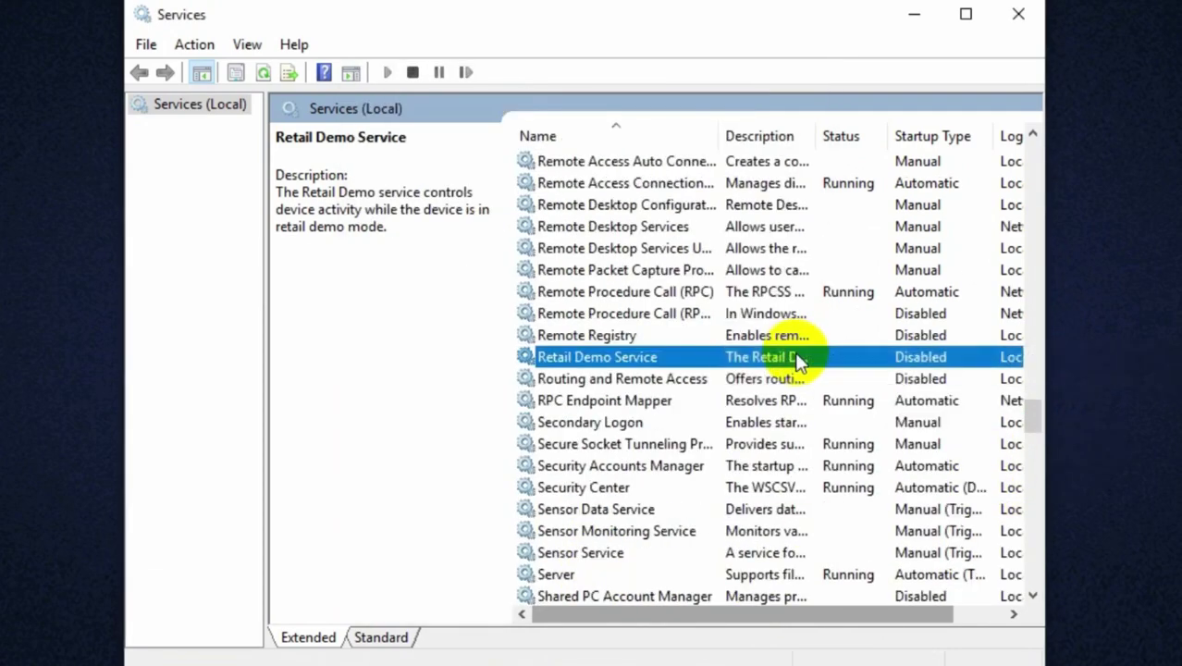
{"action": "right_click", "coordinate": [557, 553]}
{"action": "left_click", "coordinate": [635, 505]}
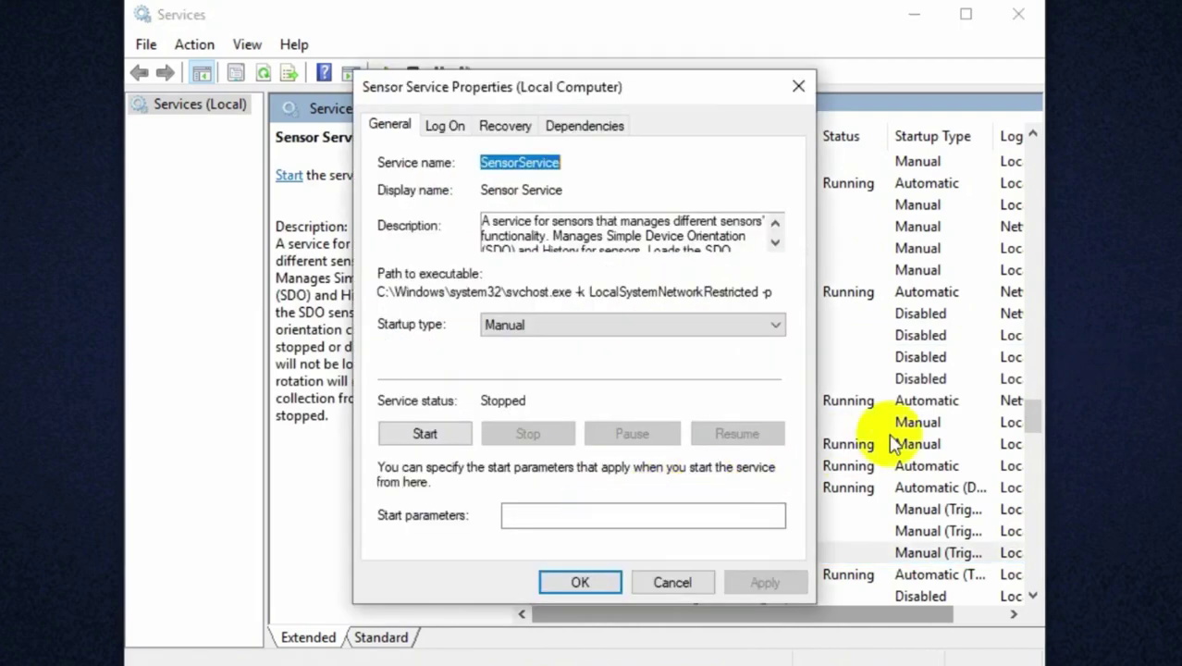
{"action": "left_click", "coordinate": [607, 326]}
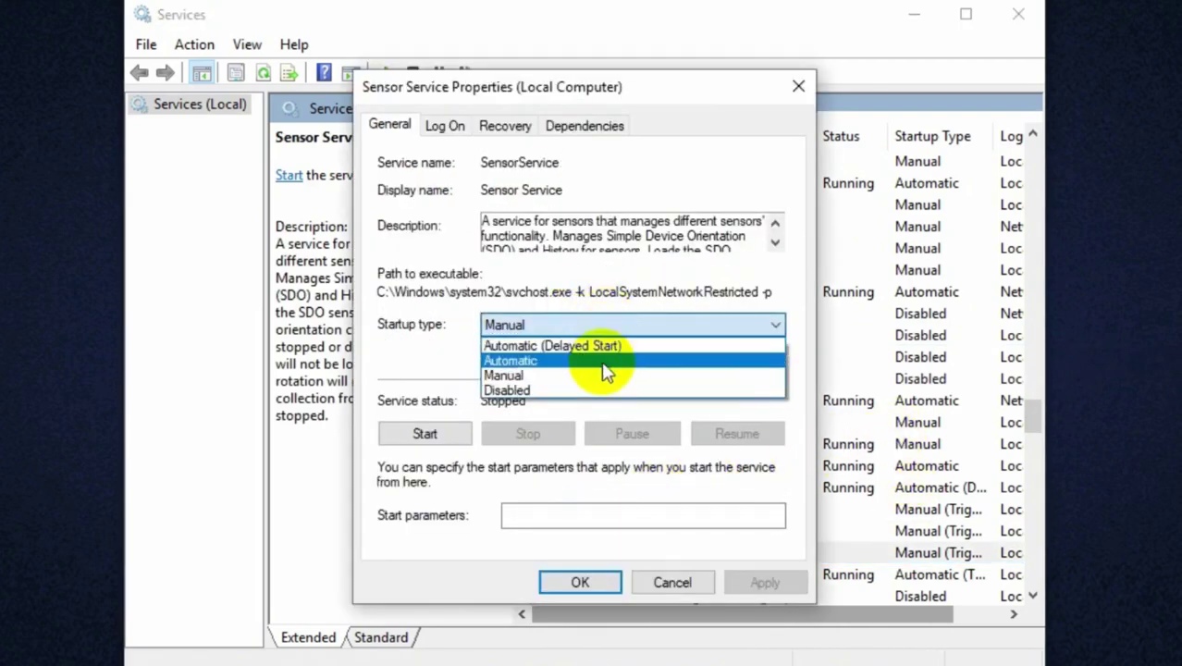
{"action": "left_click", "coordinate": [570, 390]}
{"action": "left_click", "coordinate": [779, 582]}
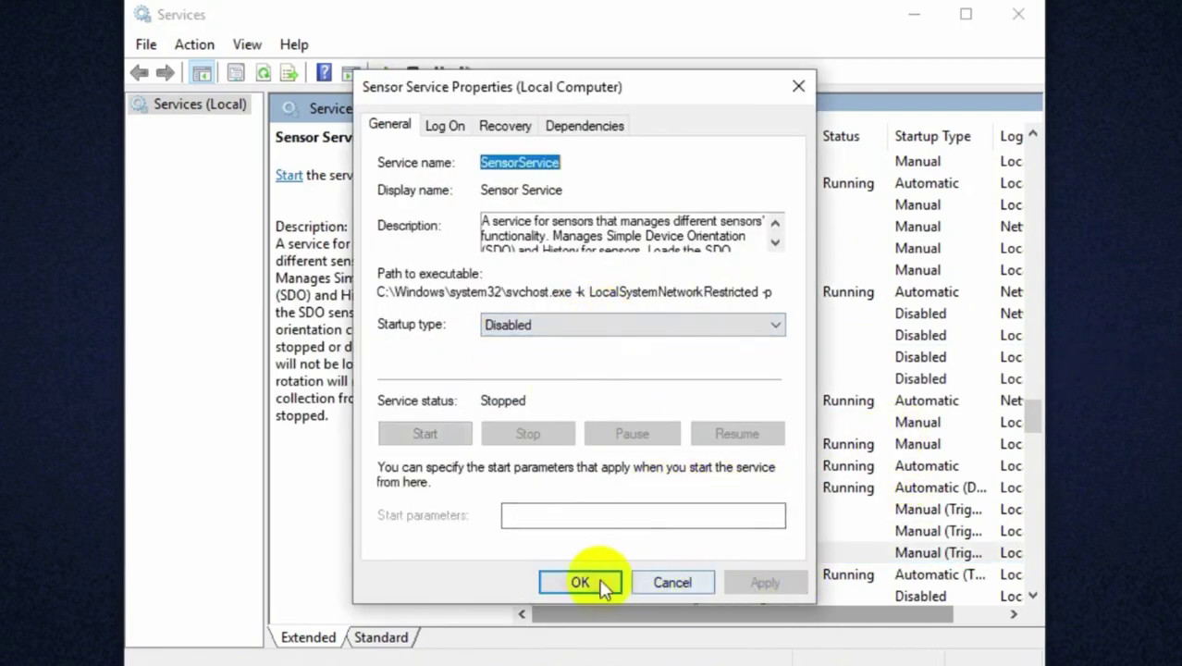
{"action": "left_click", "coordinate": [588, 582]}
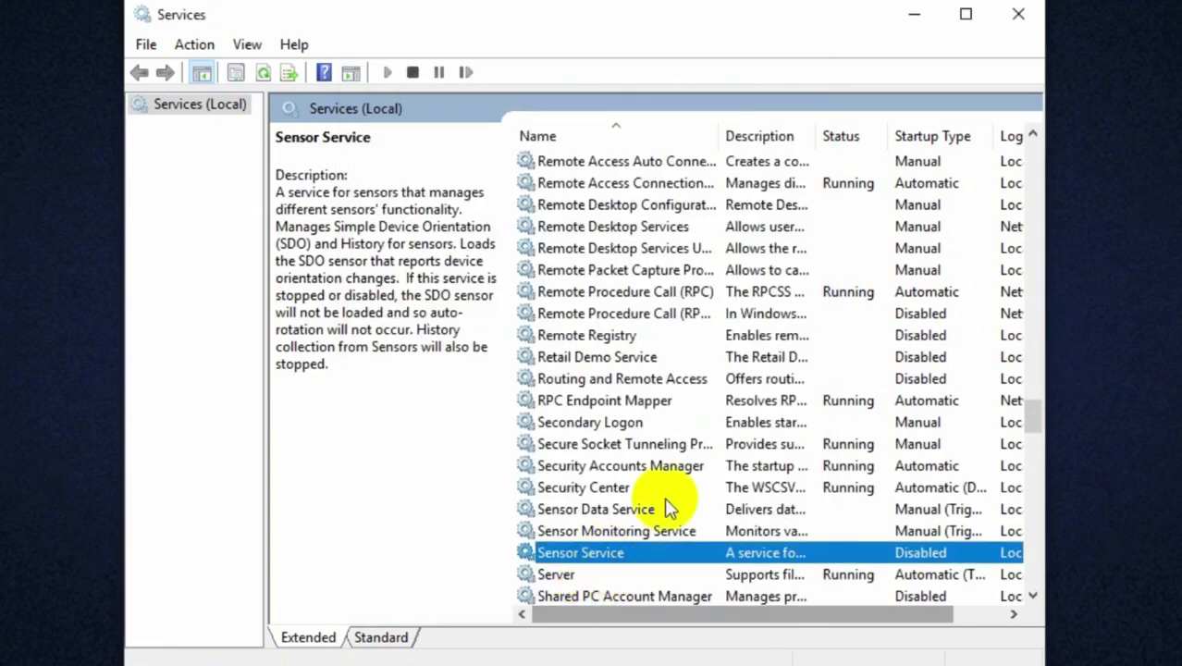
Step: Set the startup type of the Sensor Data Service to Disabled and apply the change
{"action": "right_click", "coordinate": [615, 509]}
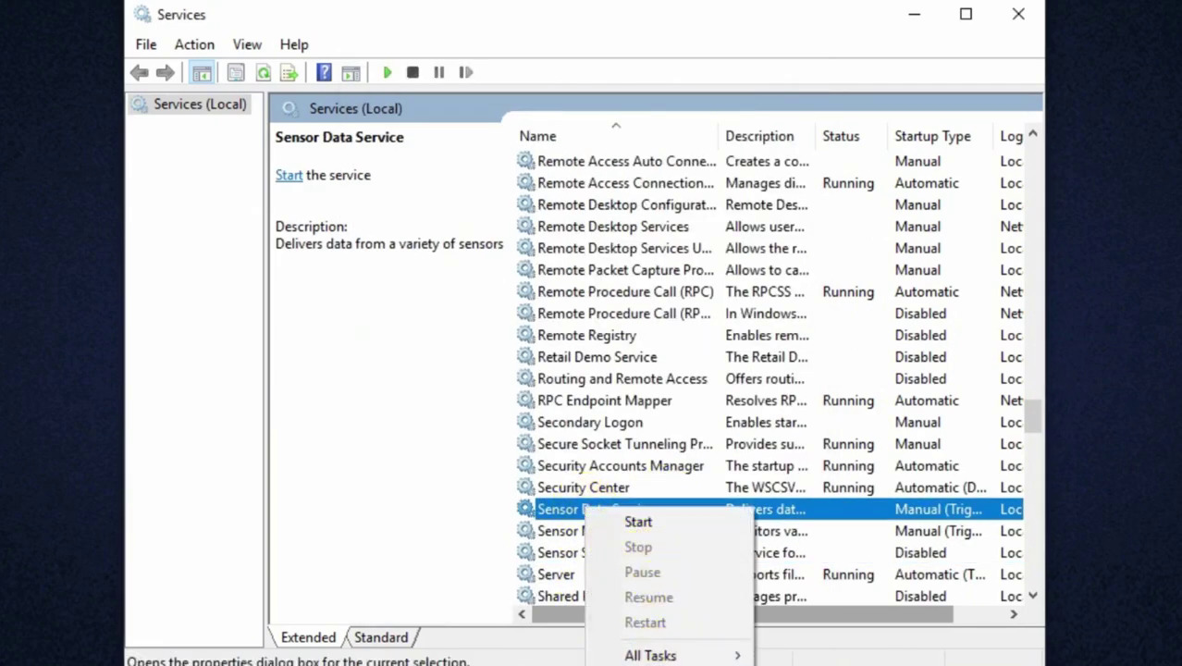
{"action": "left_click", "coordinate": [673, 658]}
{"action": "left_click", "coordinate": [623, 324]}
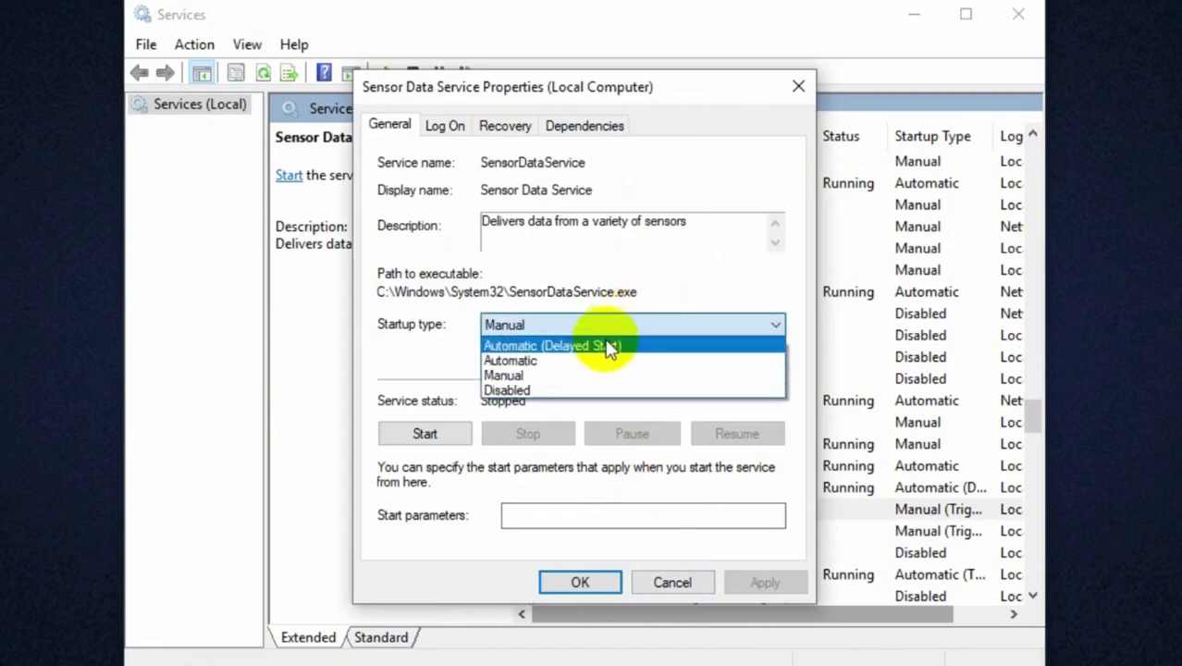
{"action": "left_click", "coordinate": [544, 389]}
{"action": "left_click", "coordinate": [764, 585]}
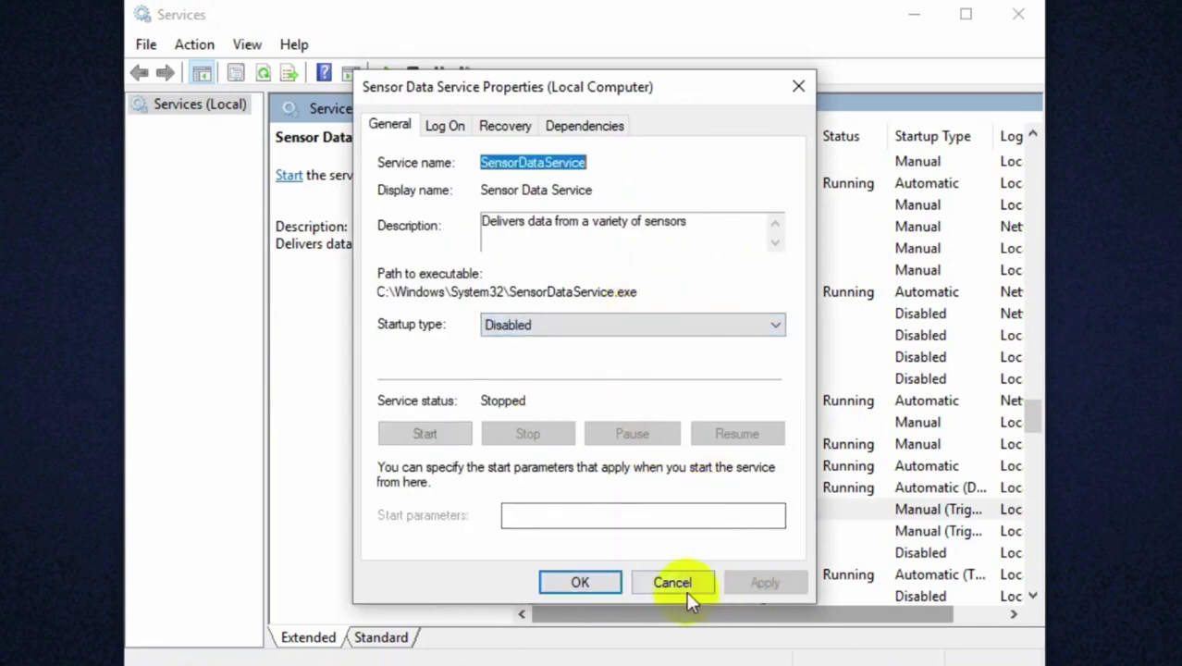
{"action": "left_click", "coordinate": [580, 582]}
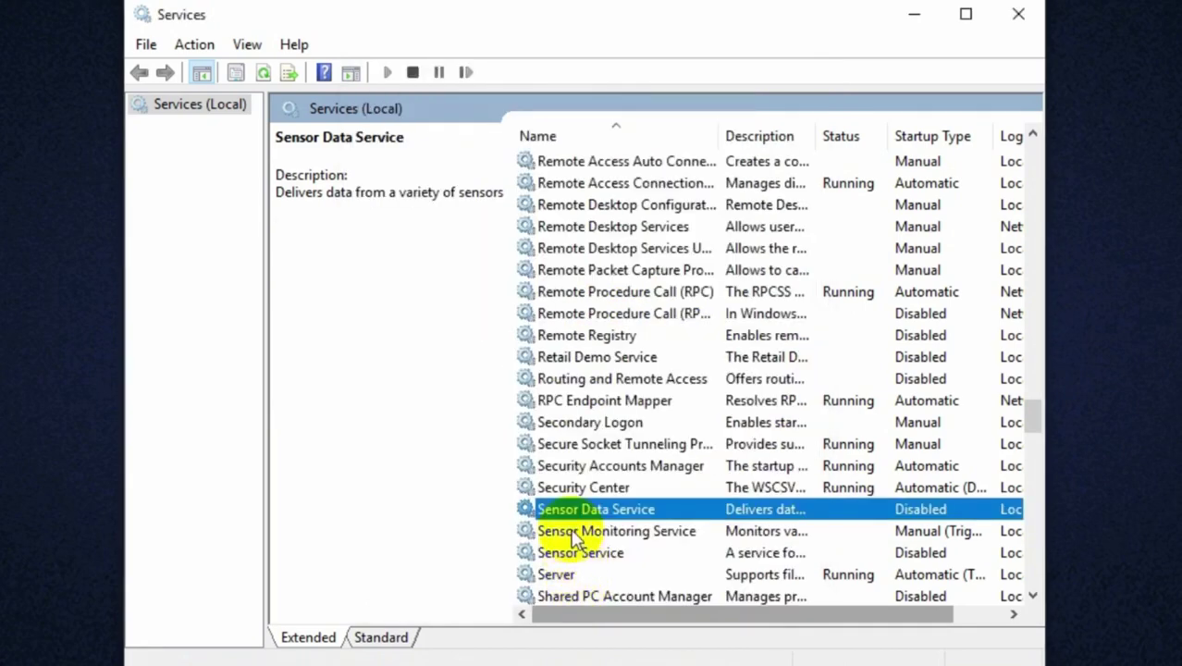
Step: Set the startup type of the Sensor Monitoring Service to Disabled and apply the change
{"action": "left_click", "coordinate": [576, 535]}
{"action": "right_click", "coordinate": [571, 538]}
{"action": "left_click", "coordinate": [619, 479]}
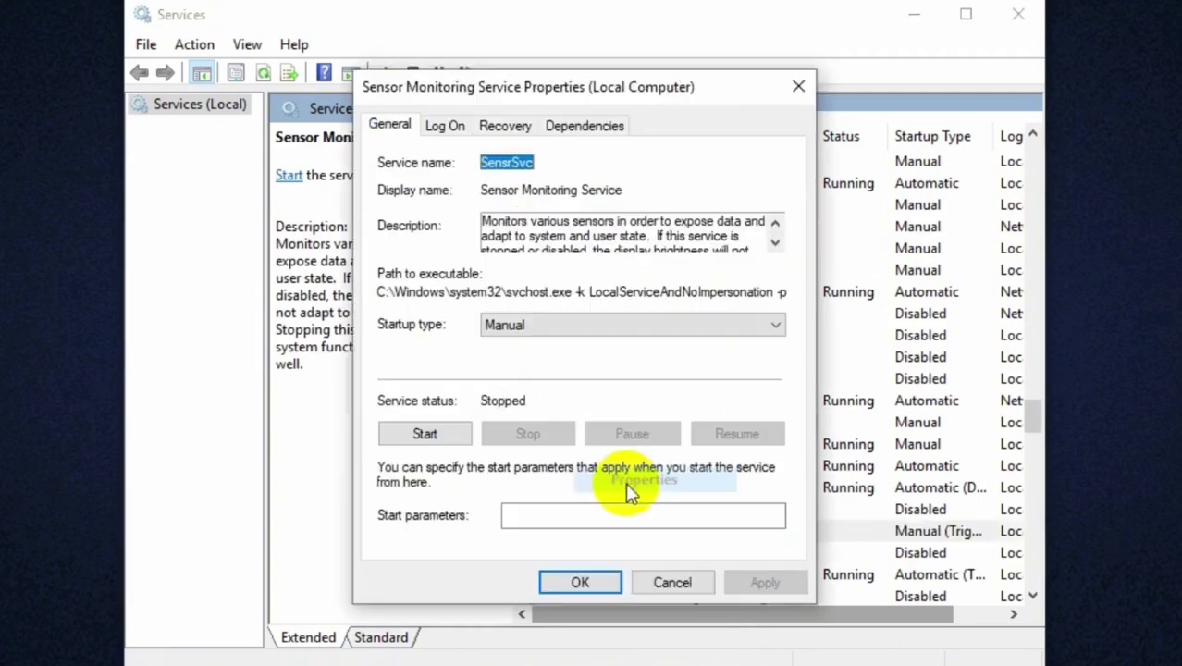
{"action": "left_click", "coordinate": [634, 328]}
{"action": "left_click", "coordinate": [537, 392]}
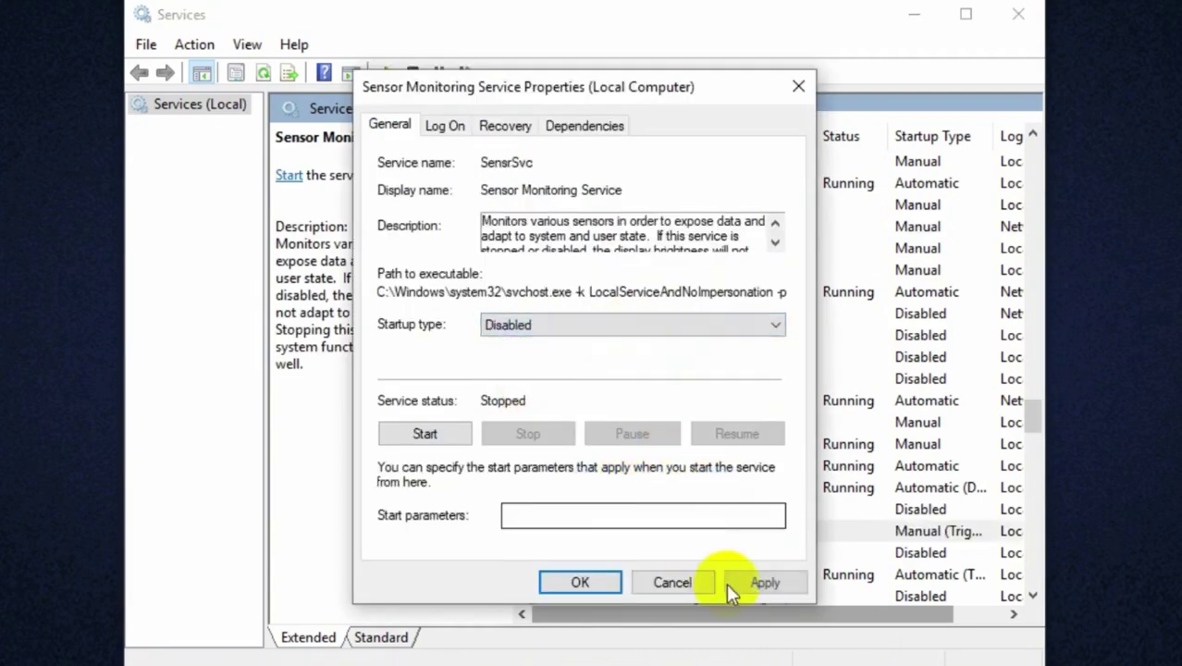
{"action": "left_click", "coordinate": [758, 584]}
{"action": "left_click", "coordinate": [577, 580]}
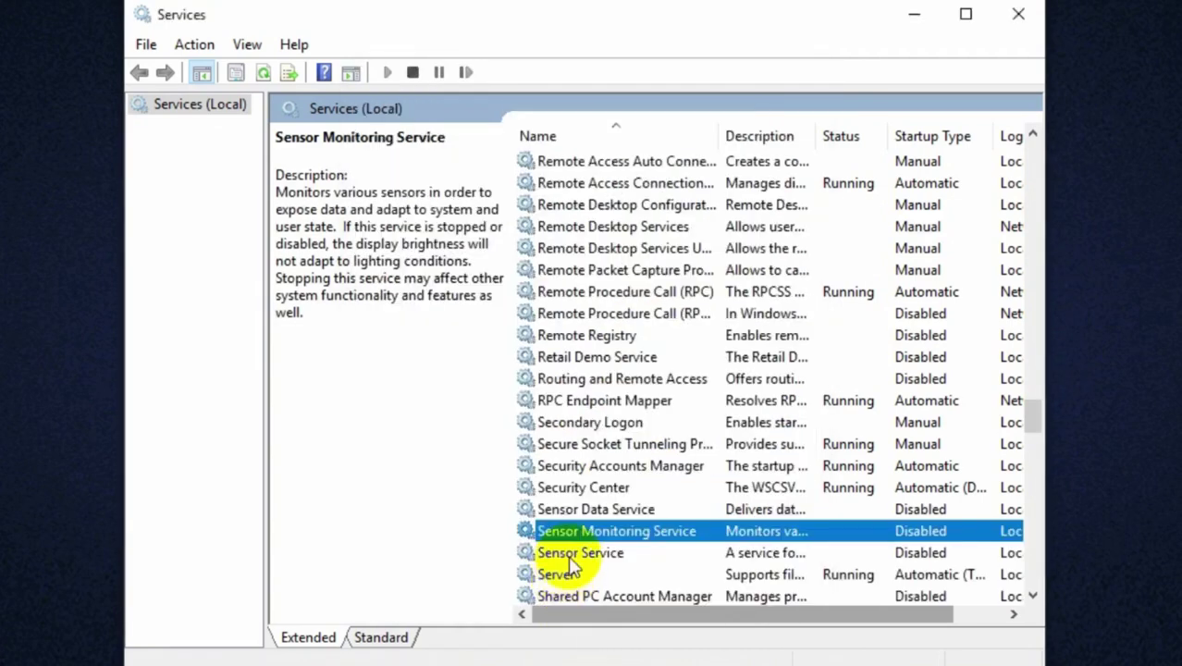
{"action": "scroll", "coordinate": [572, 573], "scroll_direction": "down", "scroll_amount": 1}
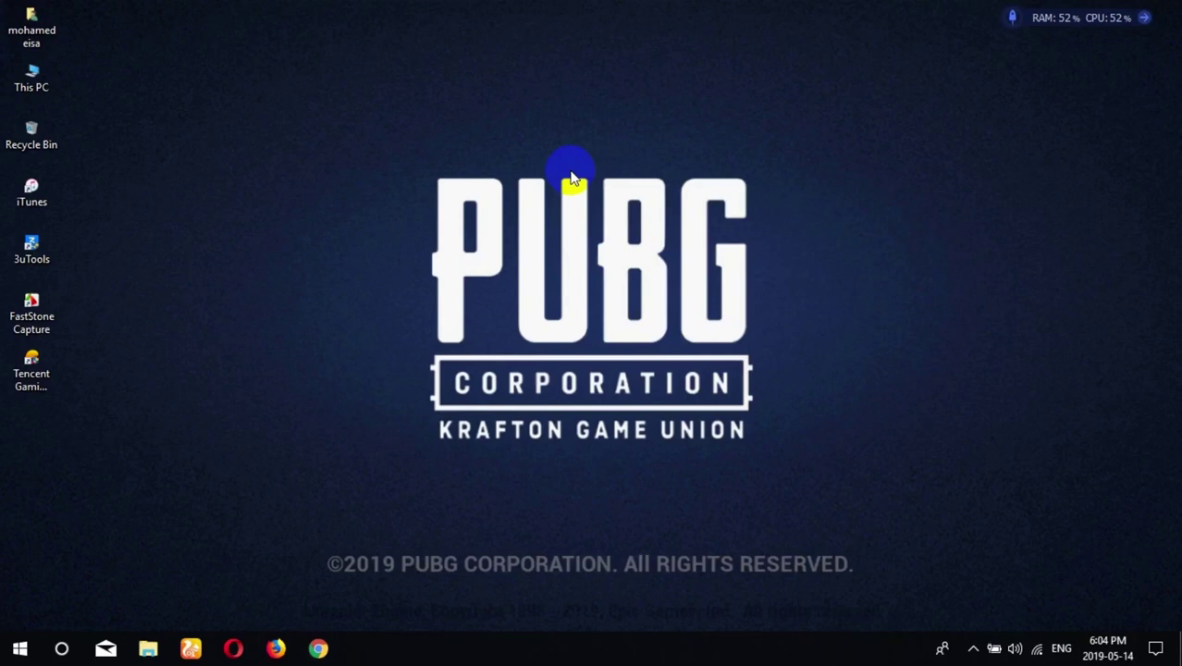
Step: Refresh the desktop and apply the Adjust for best performance visual effects preset in This PC's advanced system performance options
{"action": "right_click", "coordinate": [572, 208]}
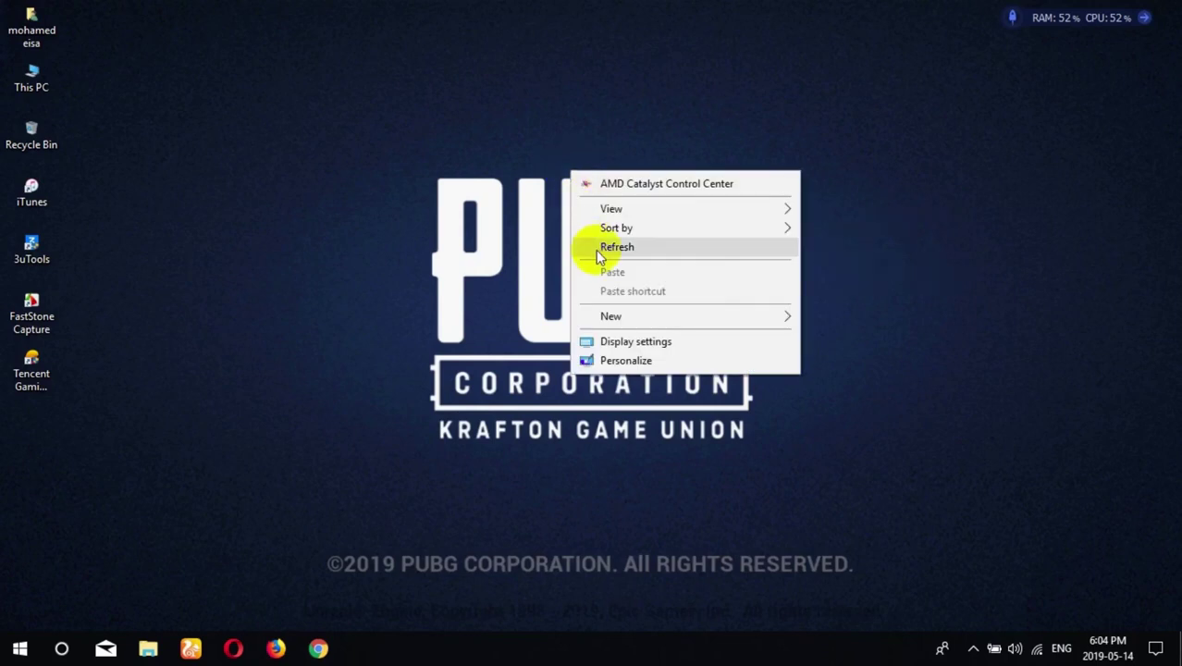
{"action": "left_click", "coordinate": [587, 243]}
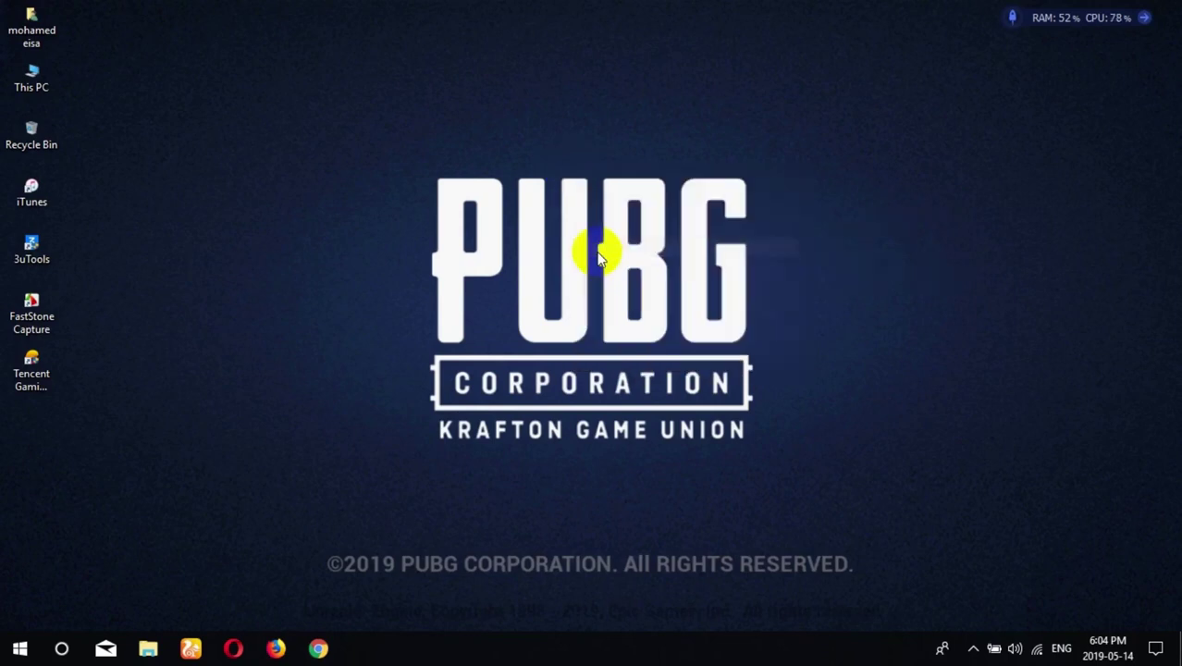
{"action": "right_click", "coordinate": [38, 81]}
{"action": "left_click", "coordinate": [122, 271]}
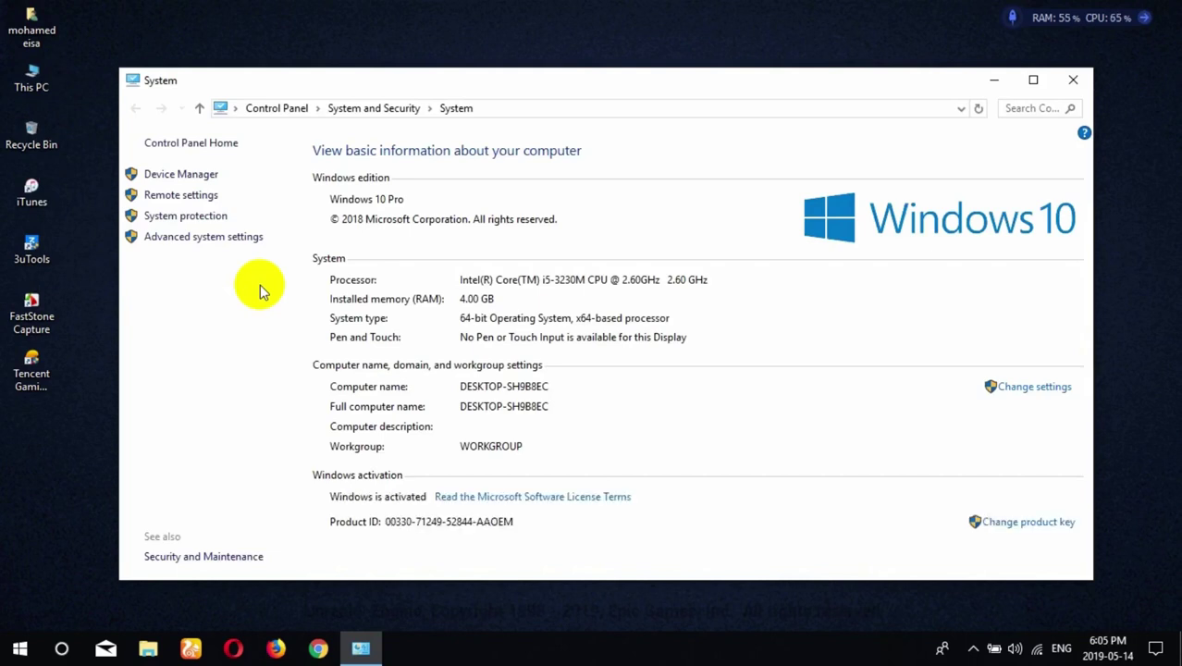
{"action": "left_click", "coordinate": [187, 238]}
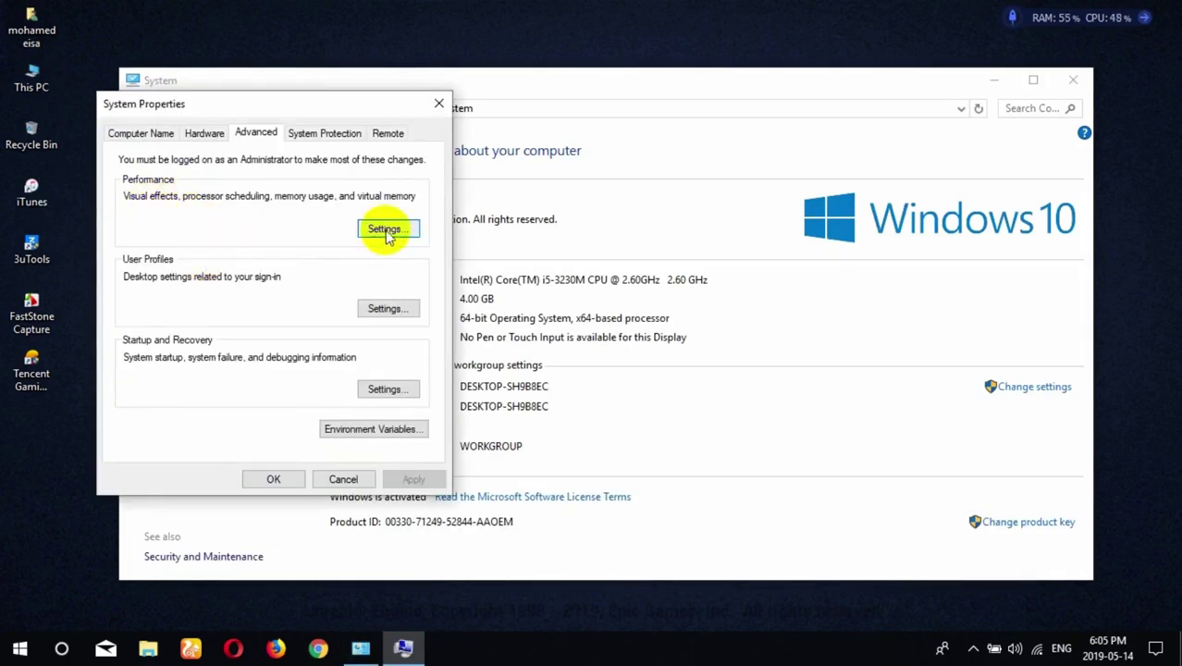
{"action": "left_click", "coordinate": [385, 229]}
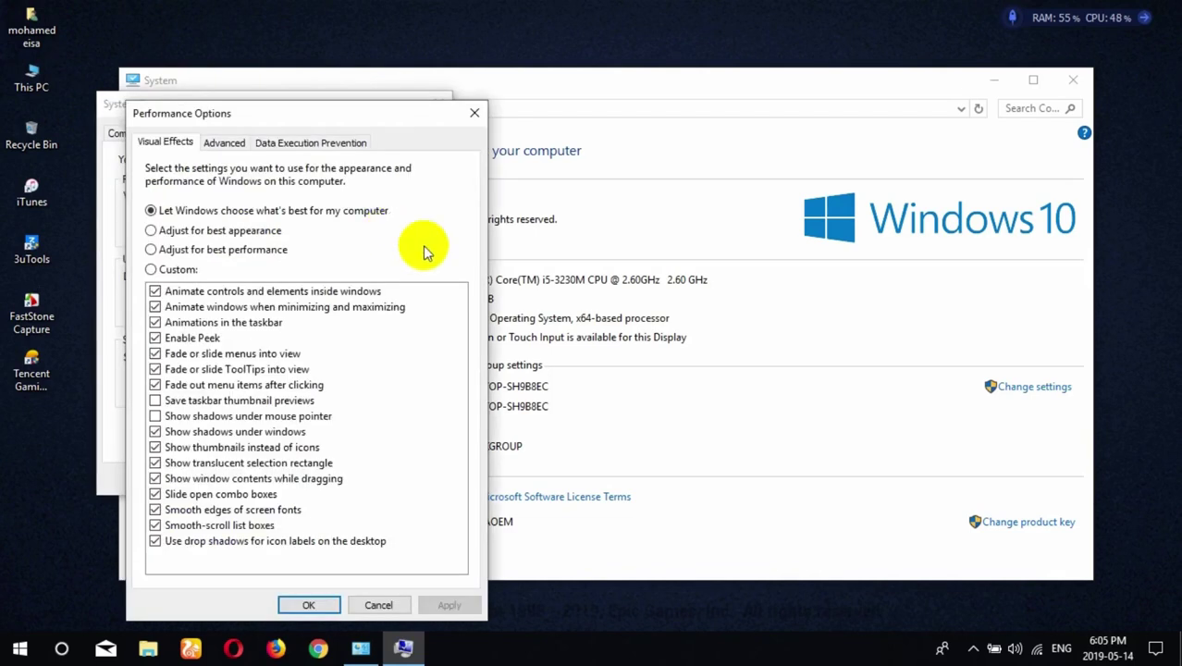
{"action": "left_click", "coordinate": [223, 256]}
{"action": "left_click", "coordinate": [447, 607]}
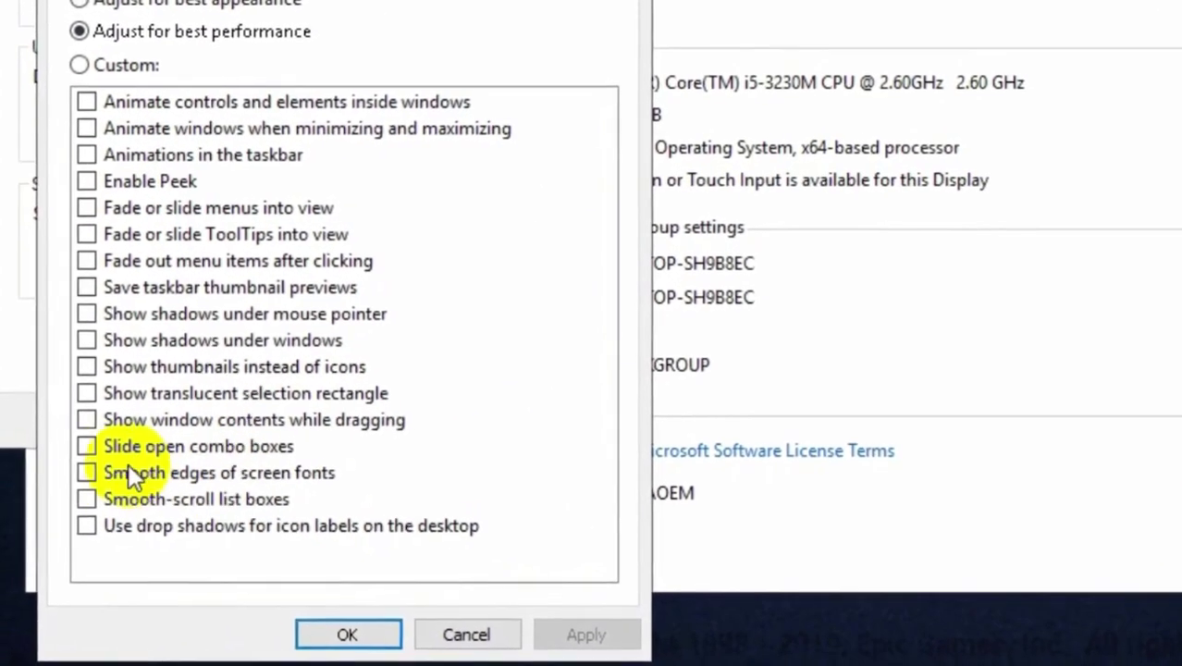
Step: Enable Smooth edges of screen fonts and Show thumbnails instead of icons, apply them, and close the performance and system properties dialogs
{"action": "left_click", "coordinate": [73, 477]}
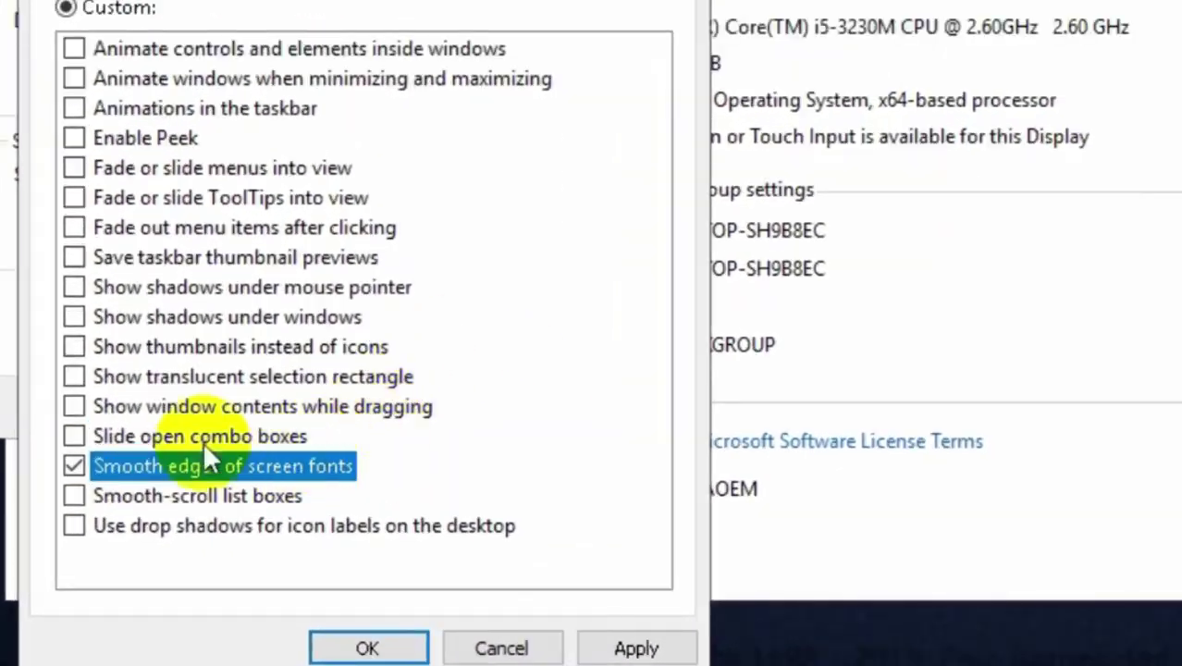
{"action": "left_click", "coordinate": [74, 346]}
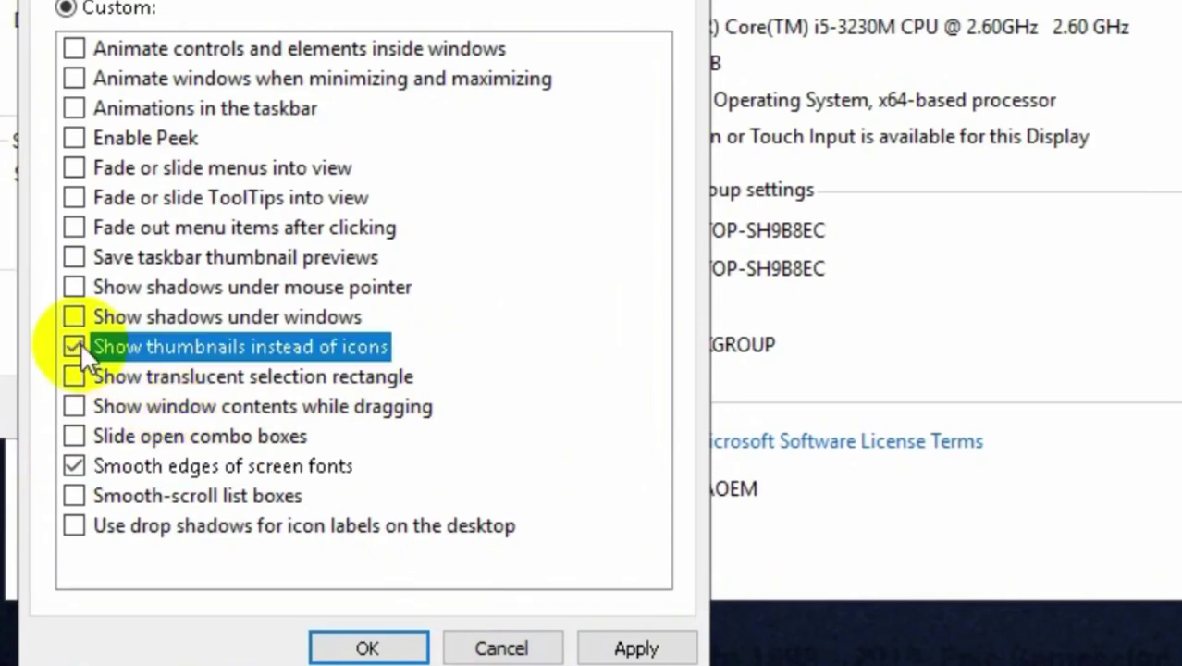
{"action": "left_click", "coordinate": [638, 643]}
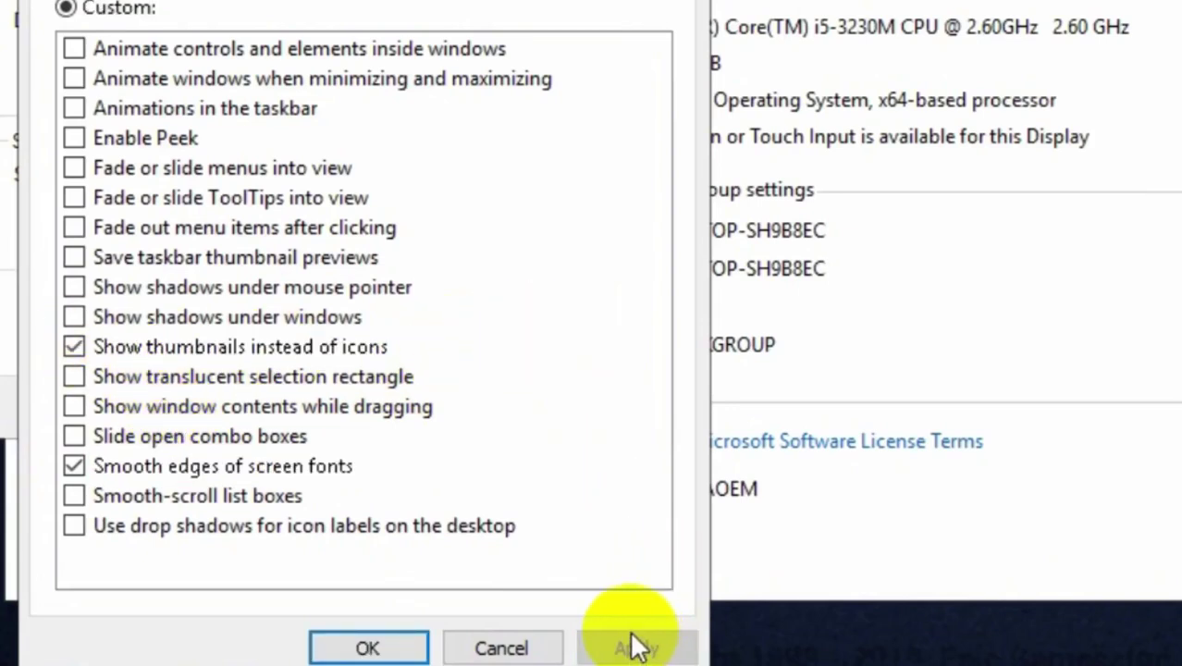
{"action": "left_click", "coordinate": [390, 647]}
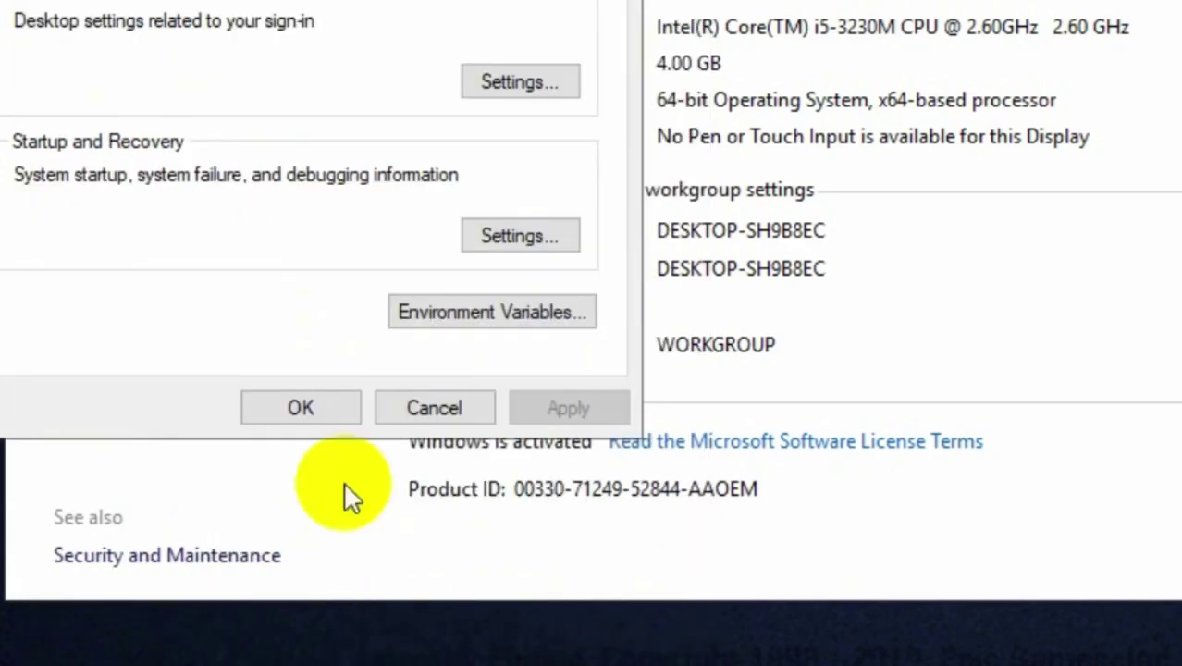
{"action": "key", "text": "Return"}
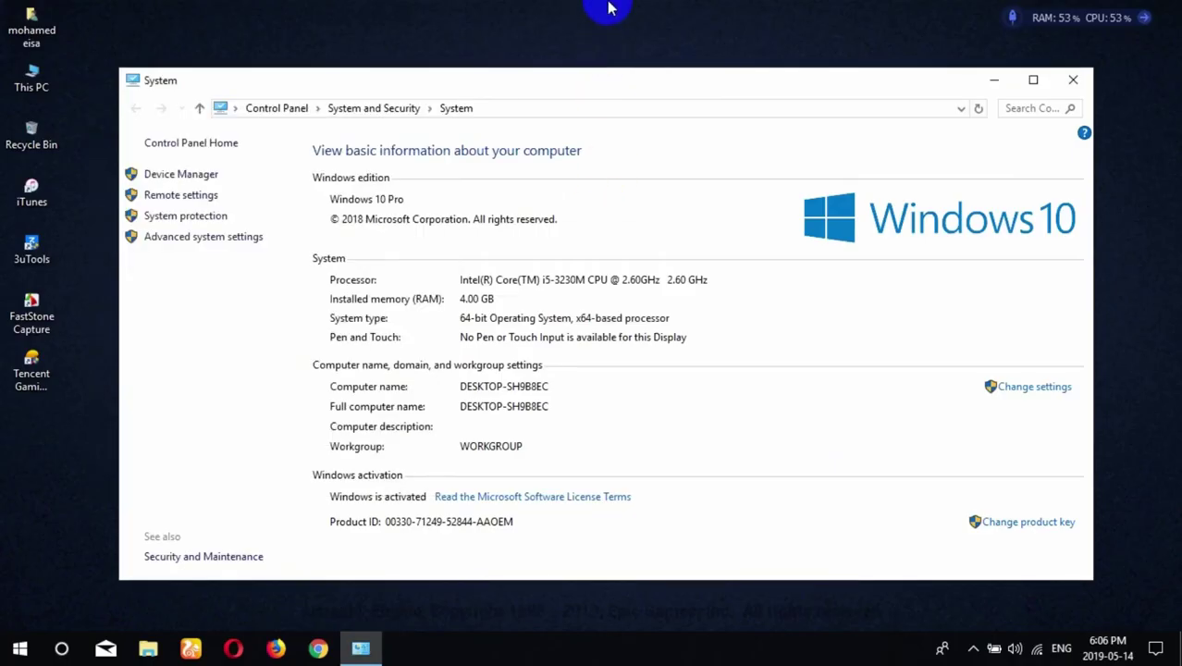
Step: Close the System window and refresh the desktop
{"action": "left_click", "coordinate": [1075, 81]}
{"action": "right_click", "coordinate": [520, 137]}
{"action": "left_click", "coordinate": [577, 213]}
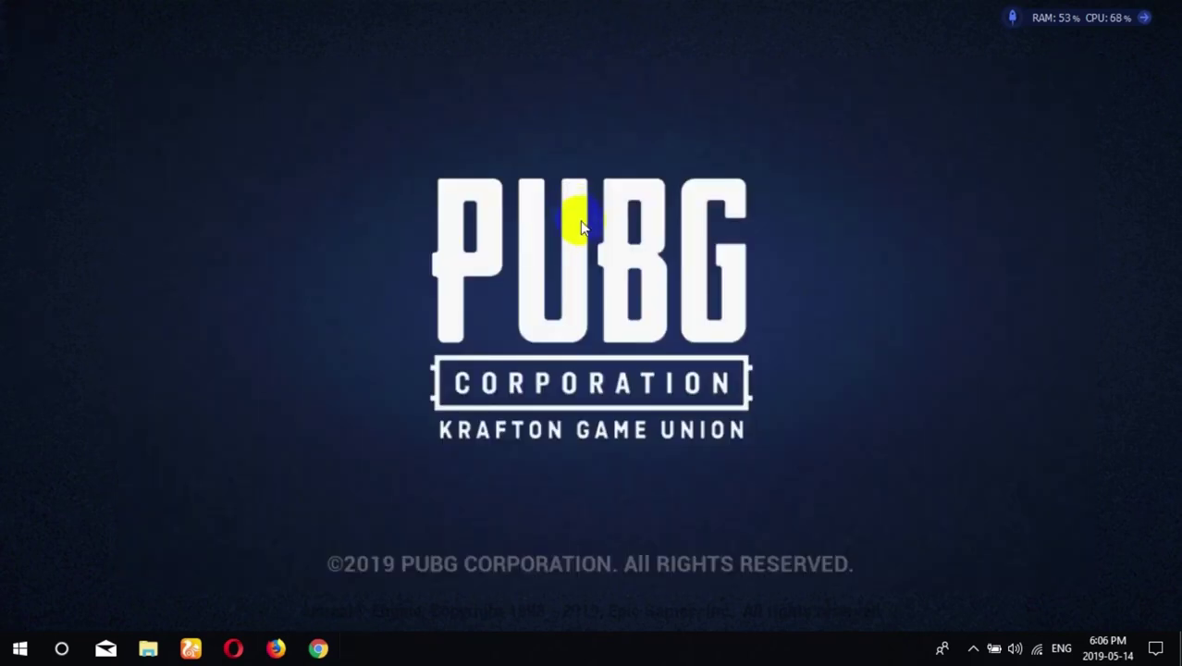
Step: Open the Virtual Memory settings from This PC's advanced performance options and turn off automatic paging file management for all drives
{"action": "right_click", "coordinate": [41, 81]}
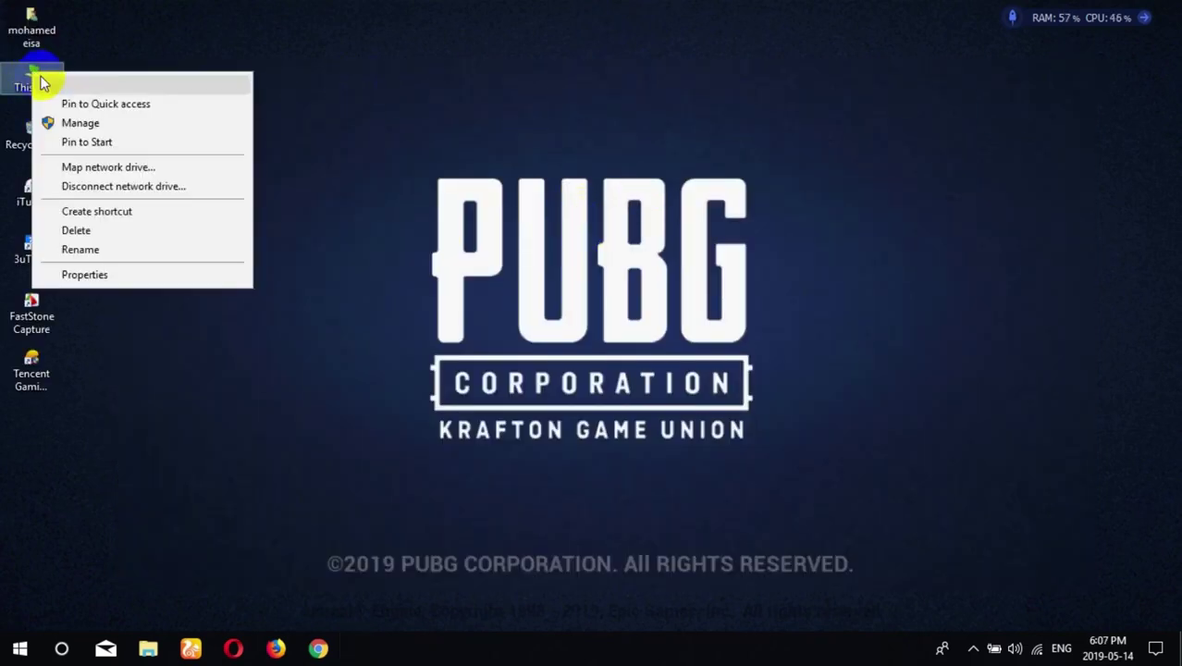
{"action": "left_click", "coordinate": [153, 275]}
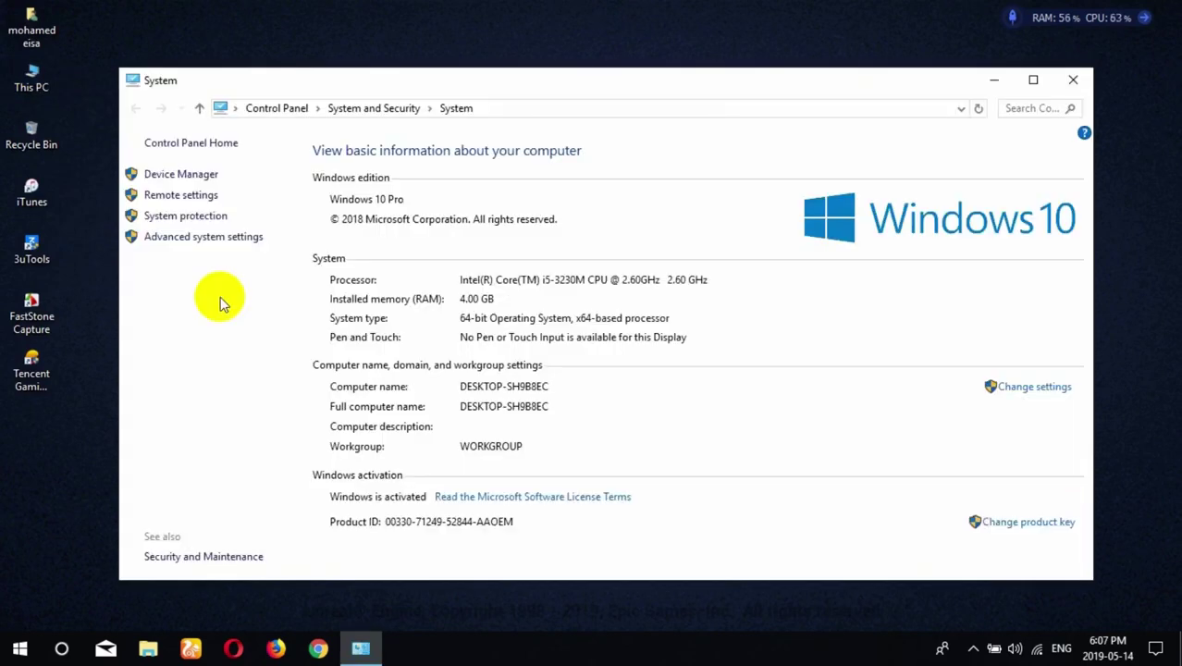
{"action": "left_click", "coordinate": [185, 238]}
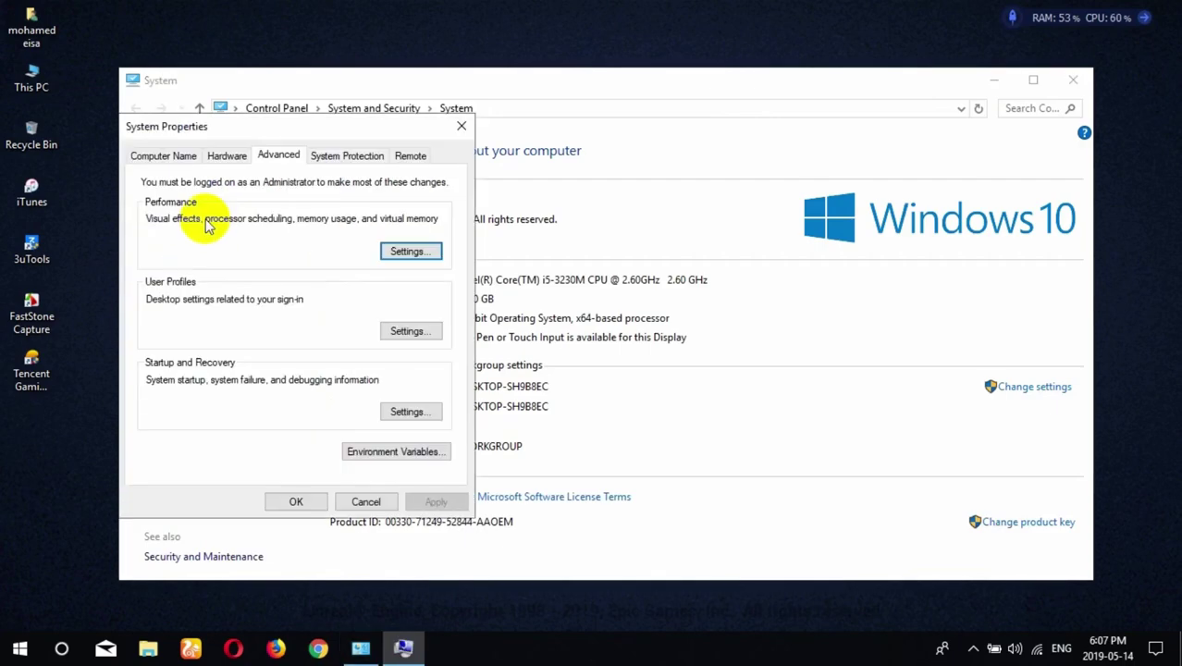
{"action": "left_click", "coordinate": [406, 251]}
{"action": "left_click", "coordinate": [244, 143]}
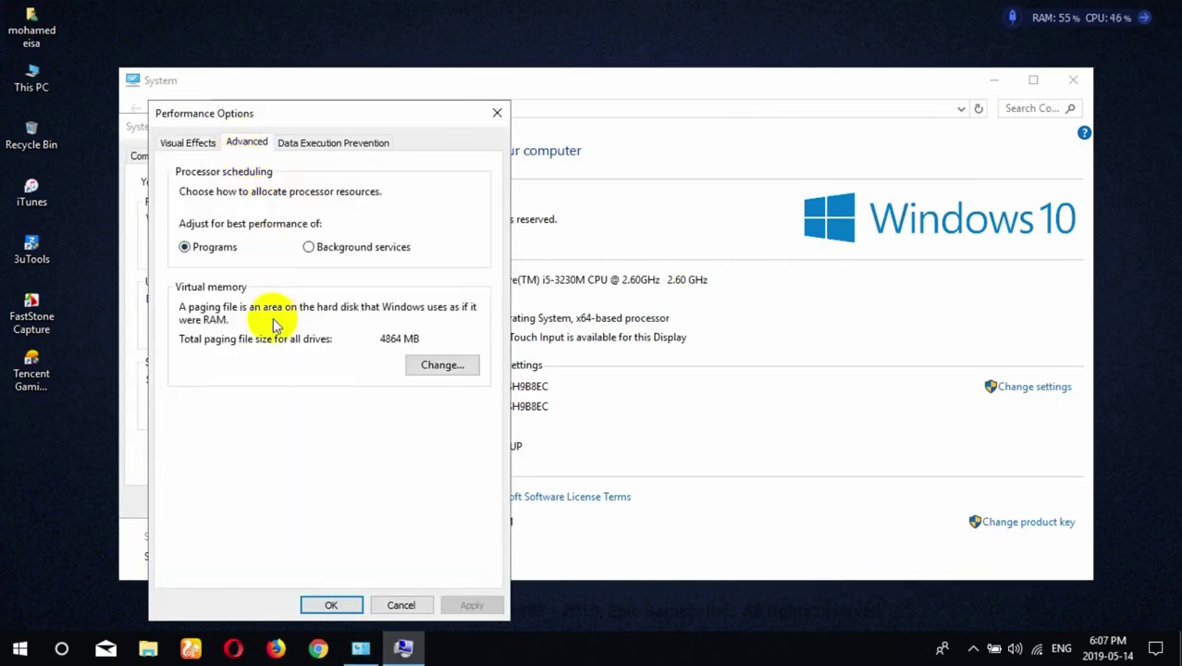
{"action": "left_click", "coordinate": [442, 364]}
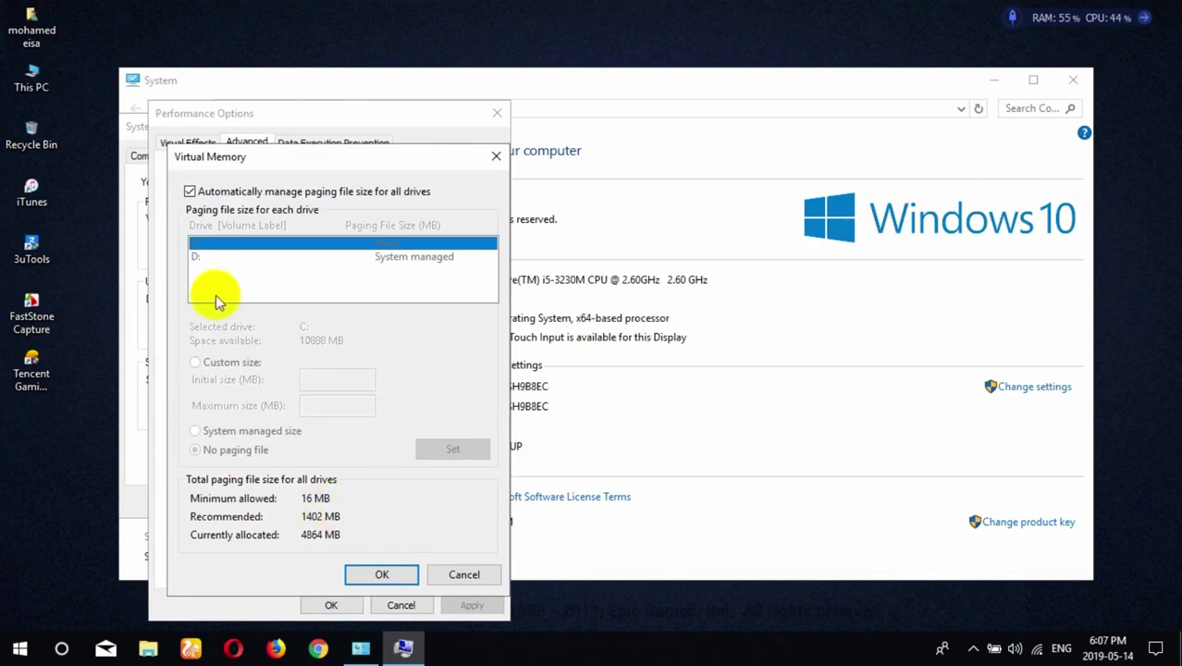
{"action": "left_click", "coordinate": [190, 191]}
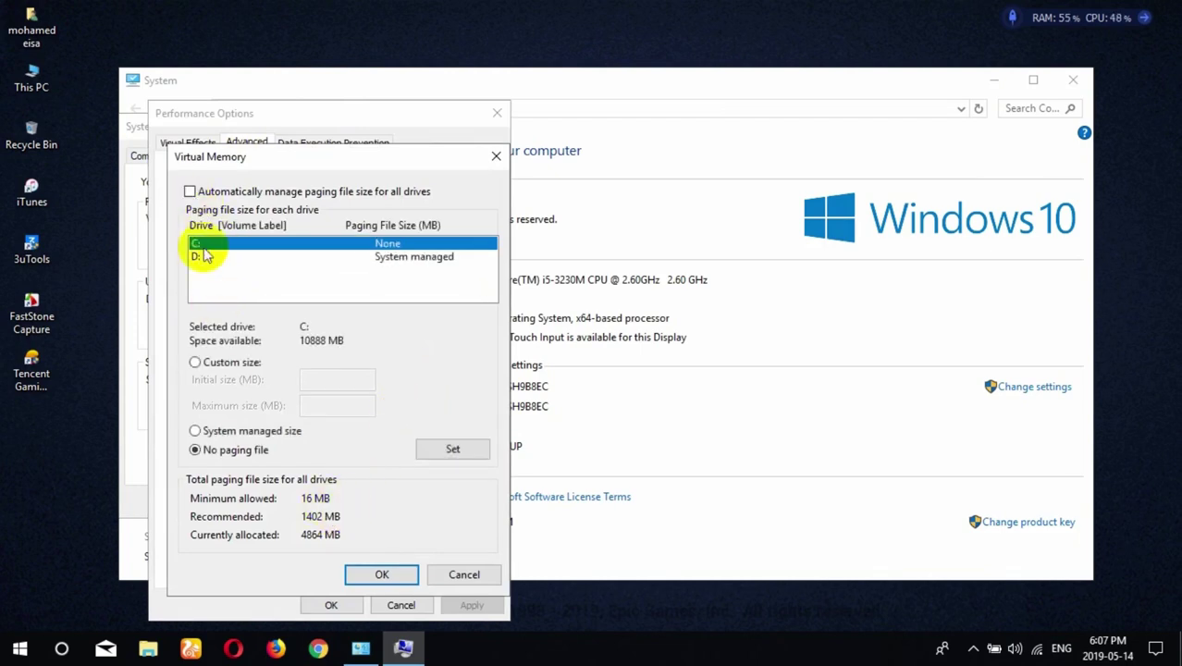
Step: Enter a custom paging file size of 1402 MB initial and maximum for drives C: and D:, and accept the virtual memory settings
{"action": "left_click", "coordinate": [194, 362]}
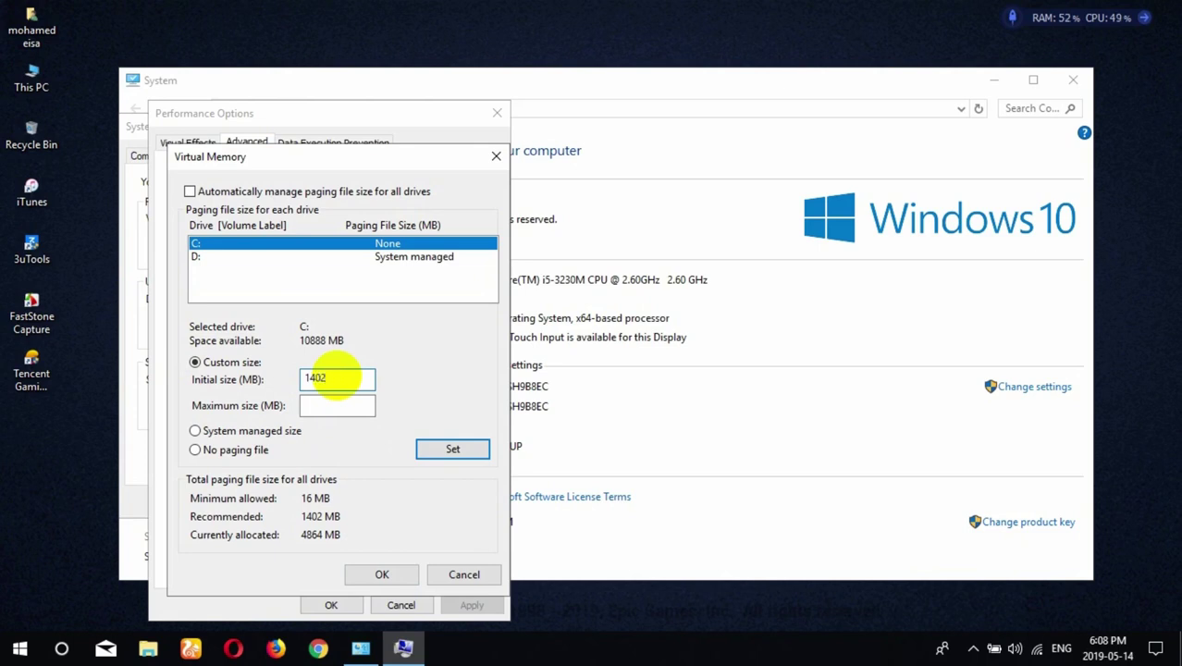
{"action": "left_click", "coordinate": [333, 406]}
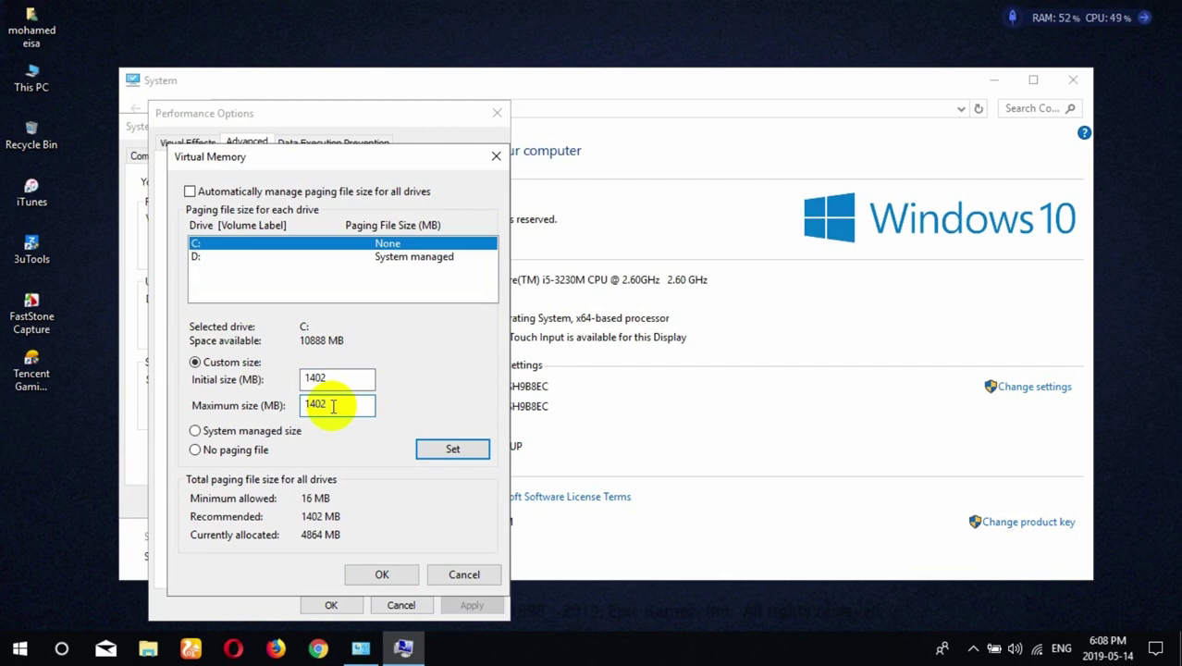
{"action": "left_click", "coordinate": [326, 257]}
{"action": "left_click", "coordinate": [232, 362]}
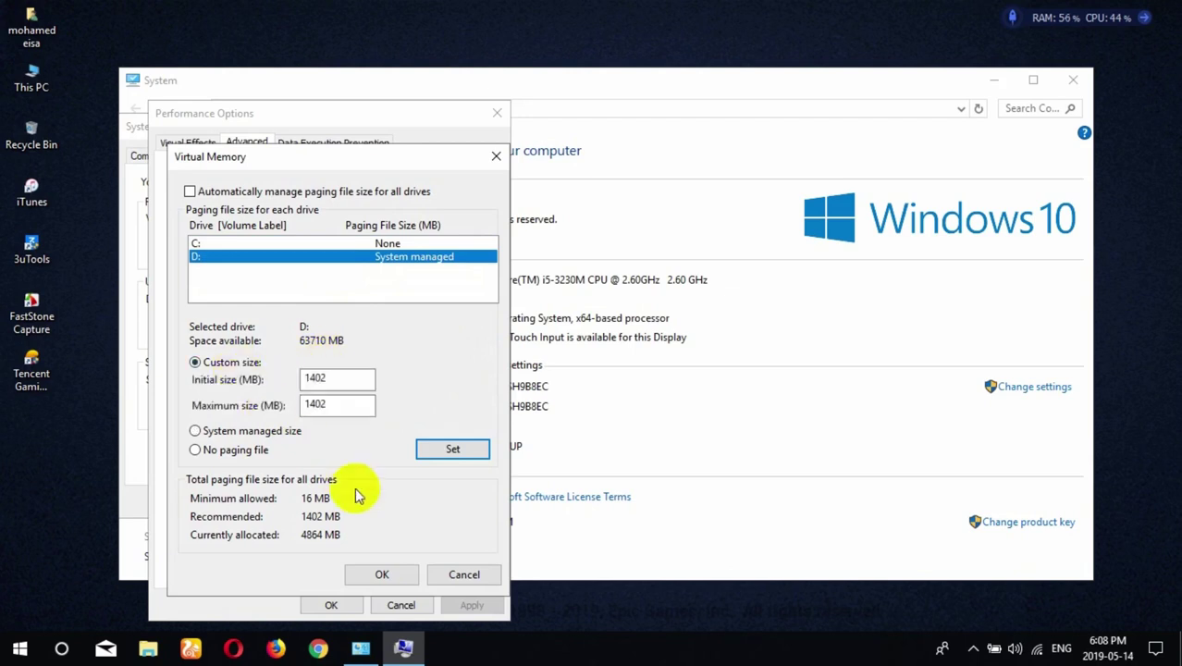
{"action": "left_click", "coordinate": [382, 574]}
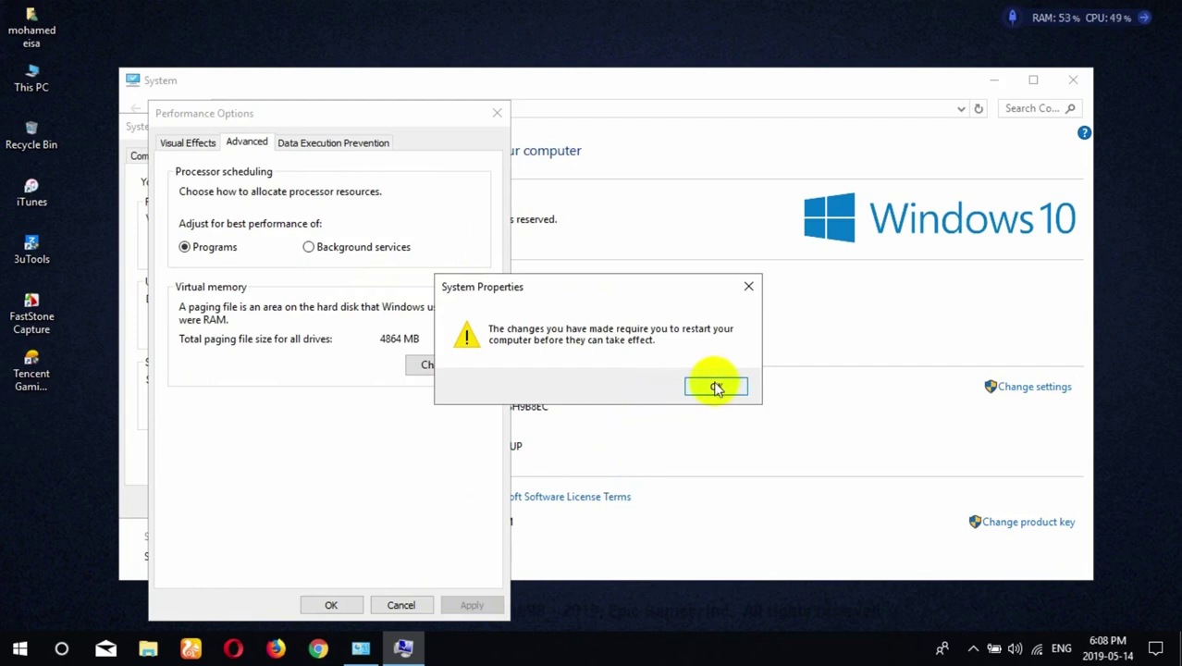
{"action": "left_click", "coordinate": [749, 287]}
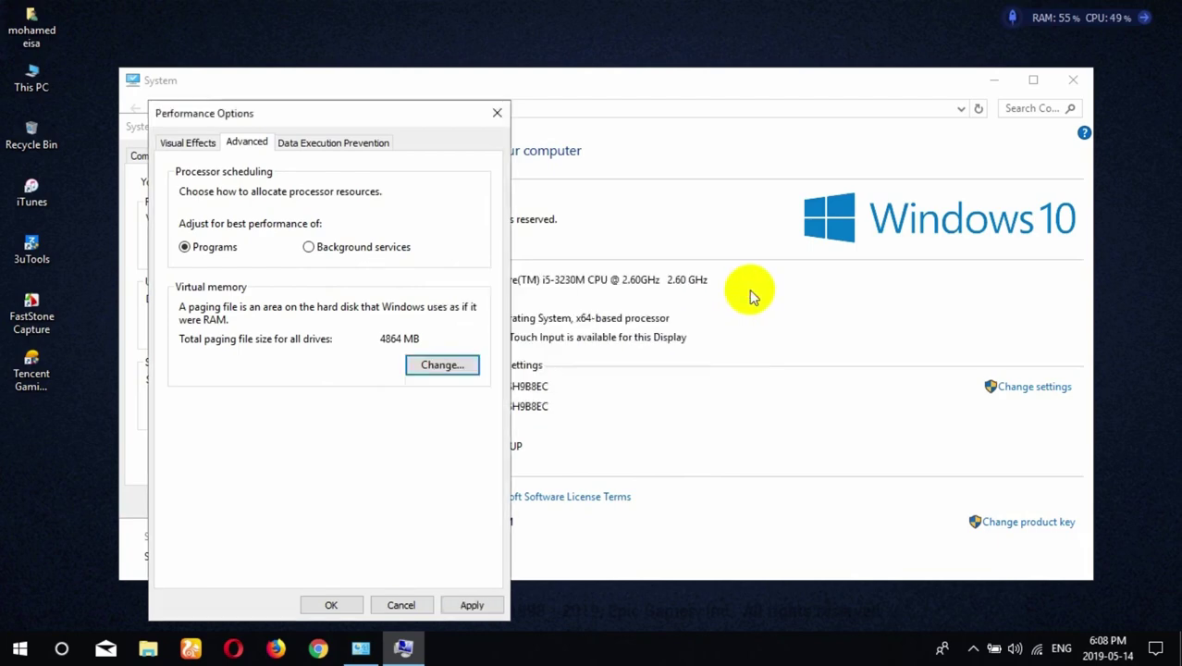
Step: Close the Performance Options, System Properties and System windows, and refresh the desktop
{"action": "left_click", "coordinate": [496, 112]}
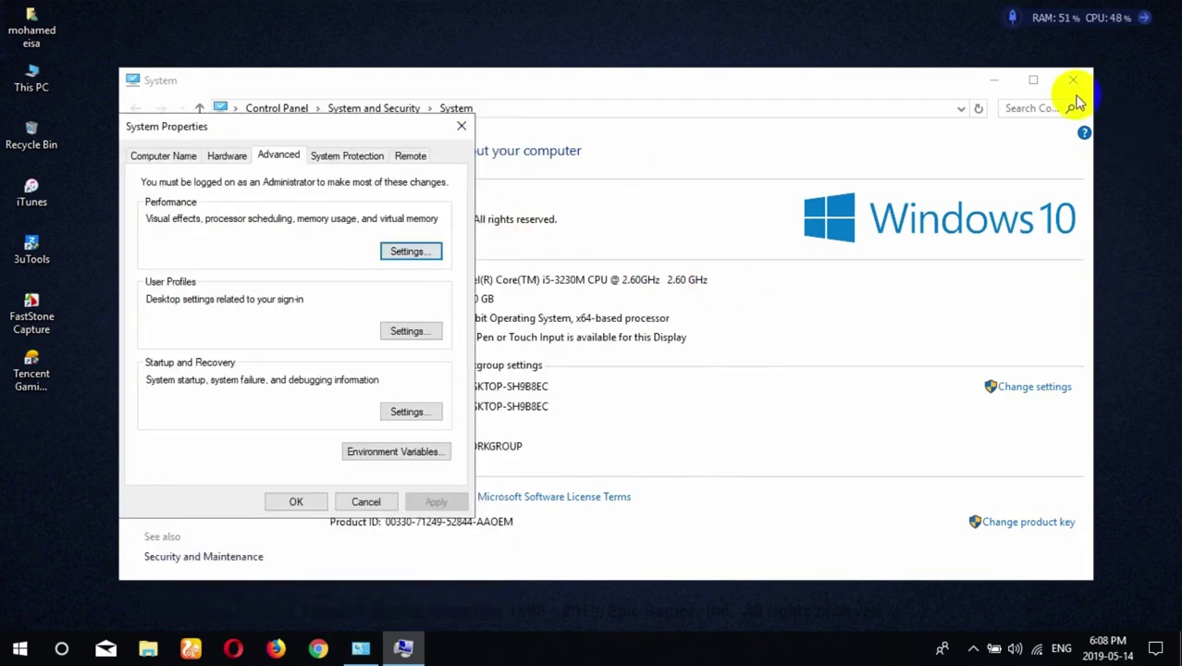
{"action": "left_click", "coordinate": [461, 126]}
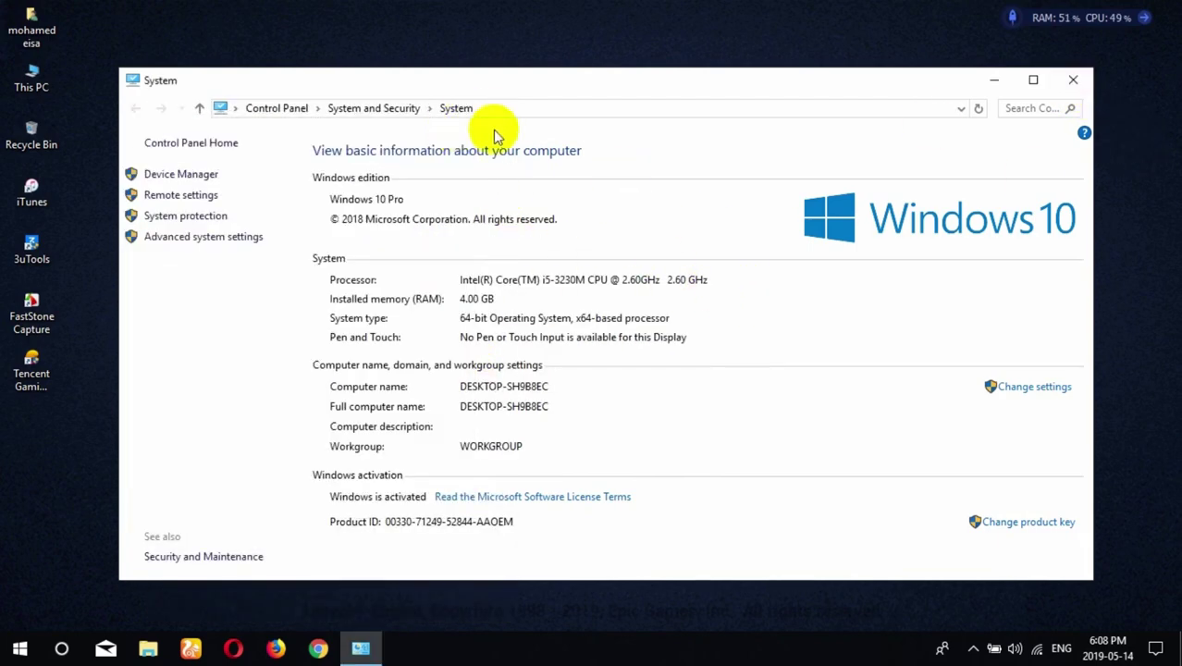
{"action": "left_click", "coordinate": [1073, 80]}
{"action": "right_click", "coordinate": [659, 116]}
{"action": "left_click", "coordinate": [715, 196]}
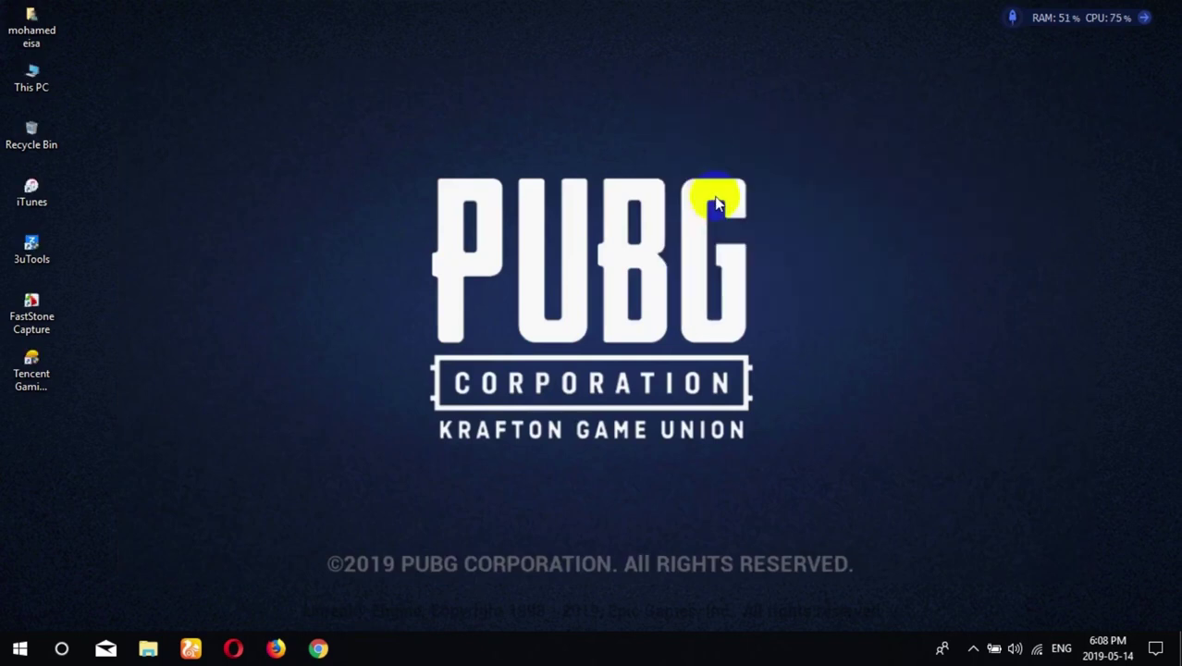
Step: Open System Configuration by running msconfig
{"action": "key", "text": "super+r"}
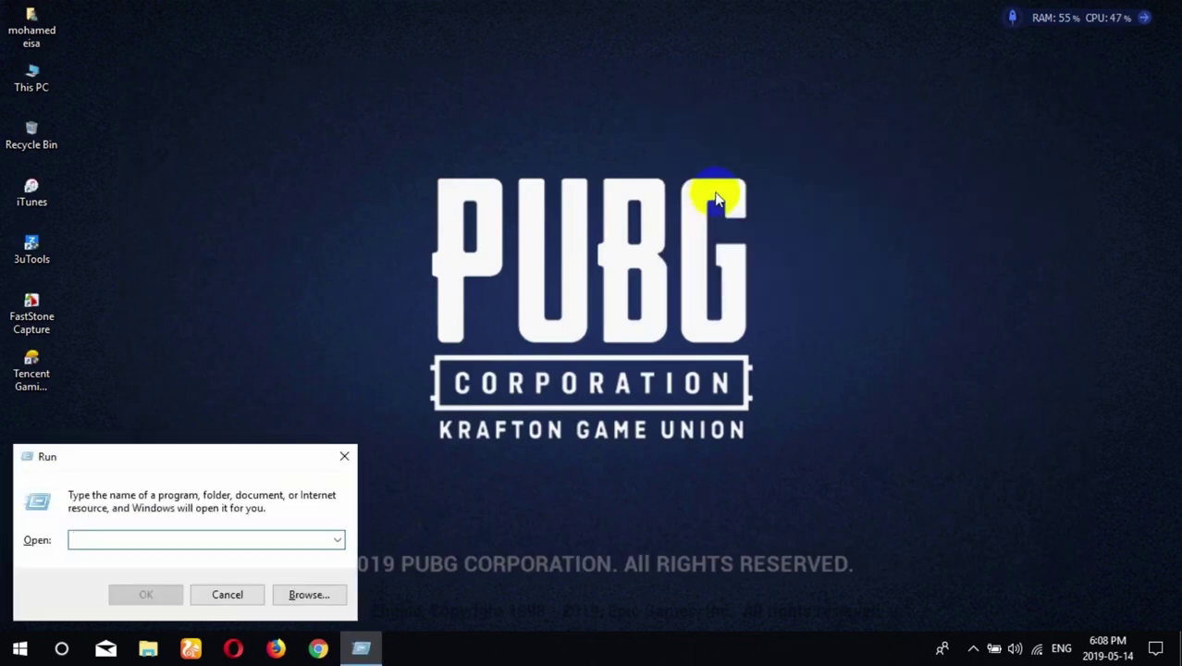
{"action": "type", "text": "msconfig"}
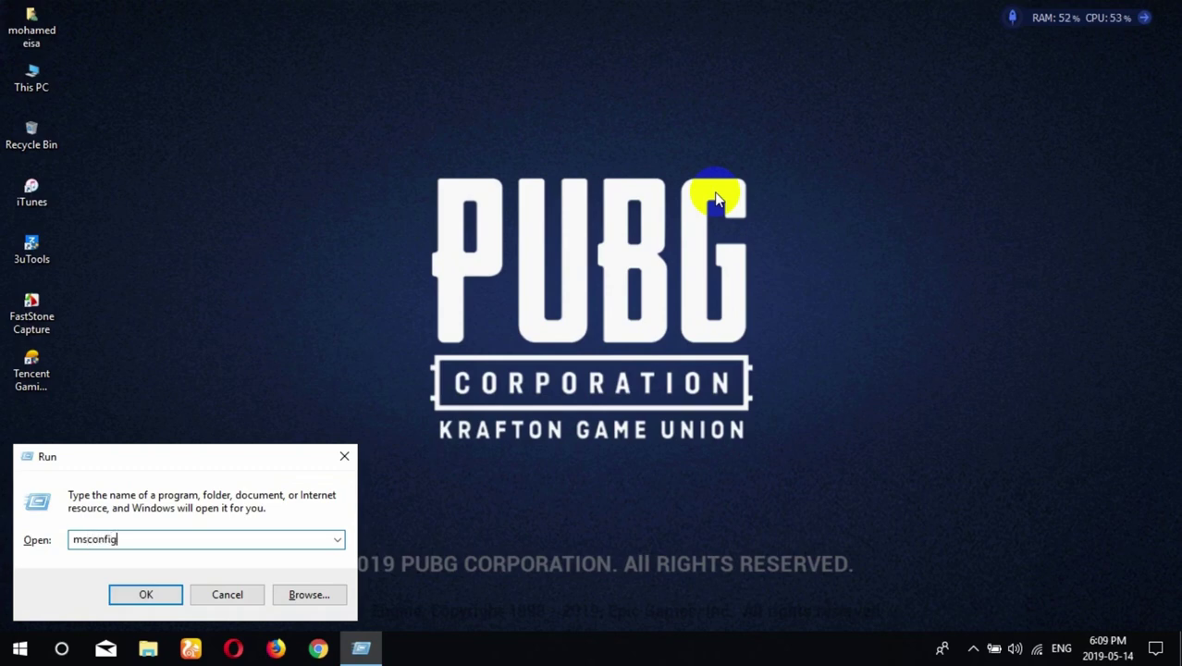
{"action": "key", "text": "Return"}
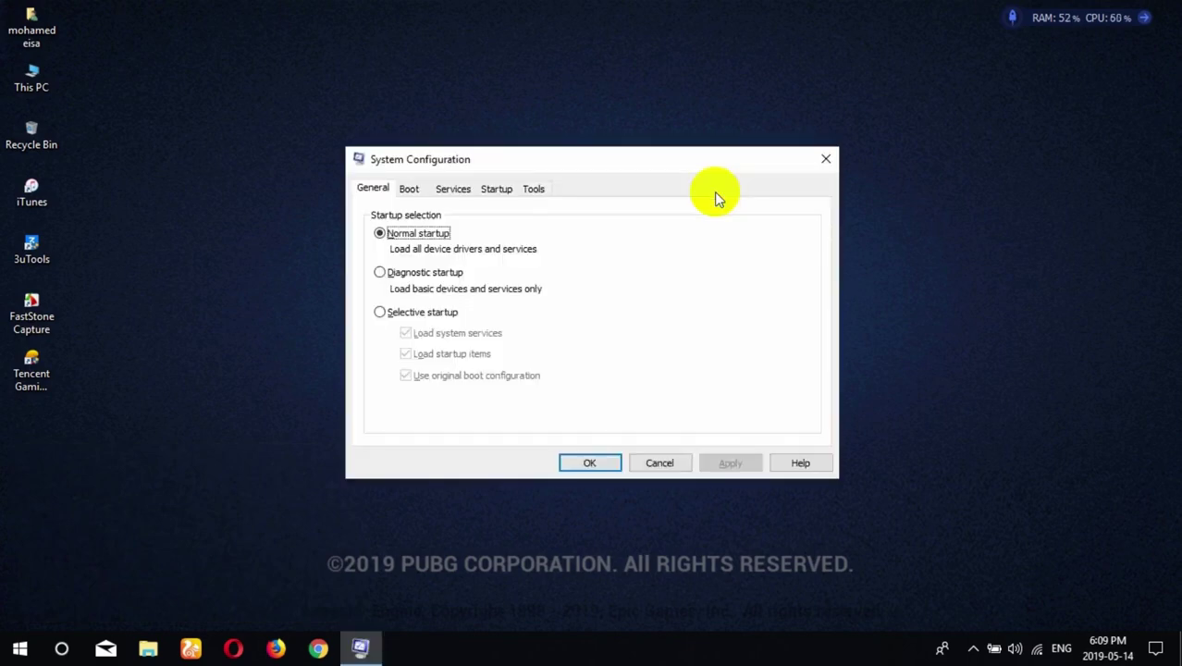
Step: Enable the number of processors option in the advanced boot options, set it to 4, and confirm
{"action": "left_click", "coordinate": [409, 188]}
{"action": "left_click", "coordinate": [416, 315]}
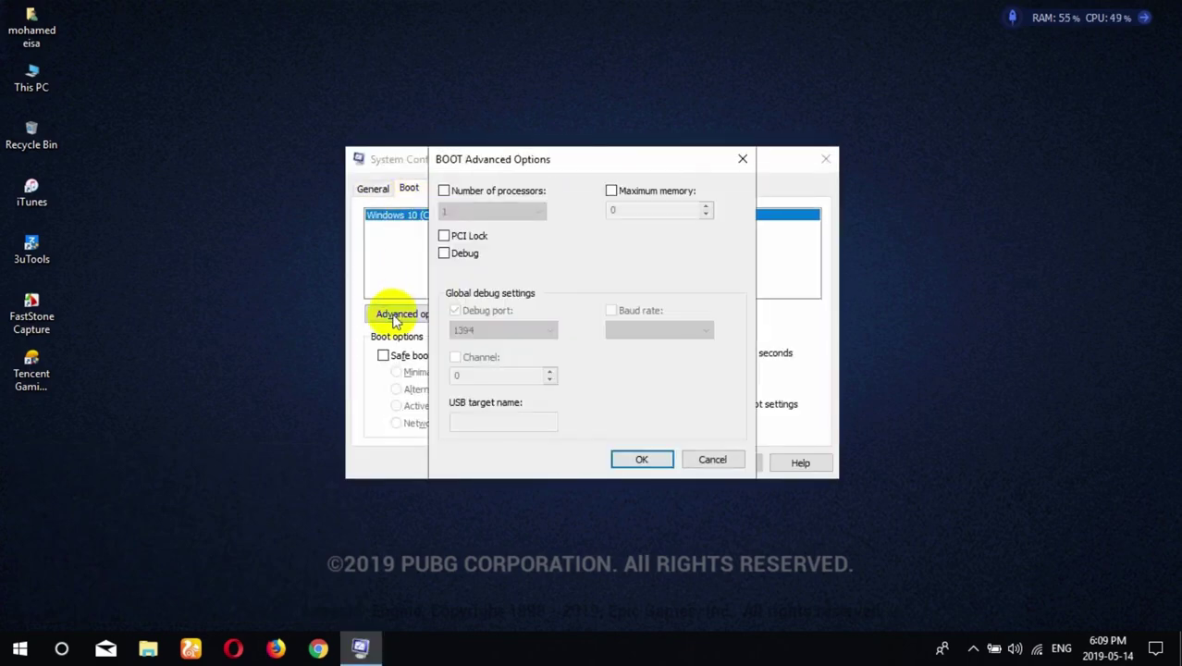
{"action": "left_click", "coordinate": [444, 191]}
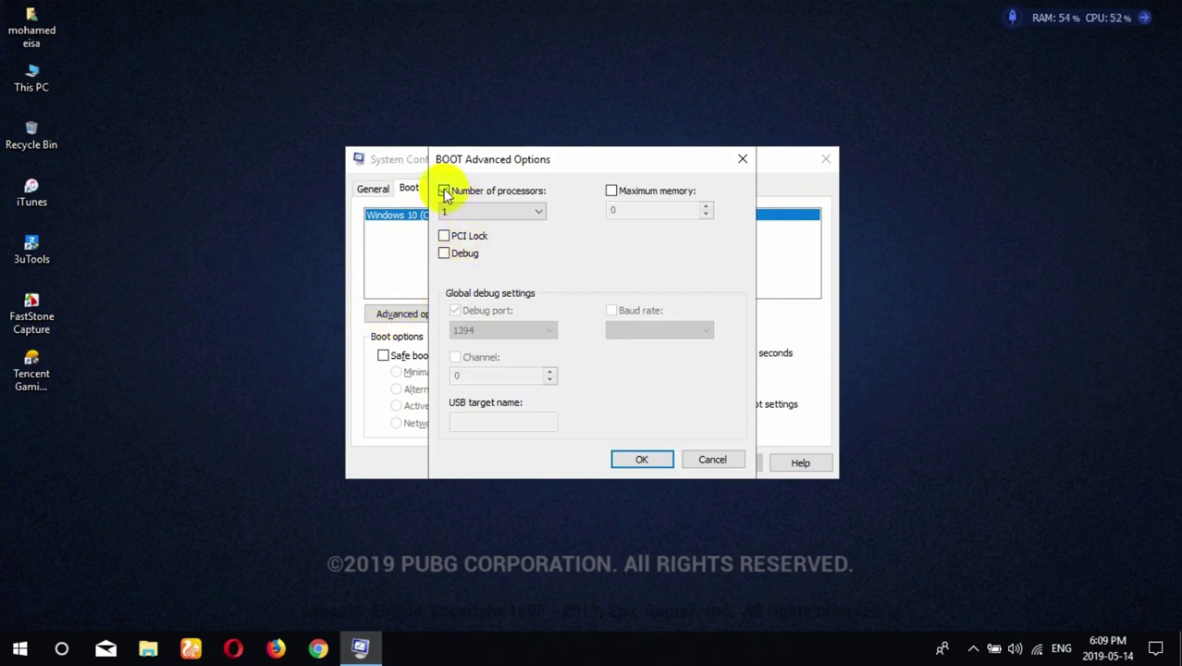
{"action": "left_click", "coordinate": [497, 214]}
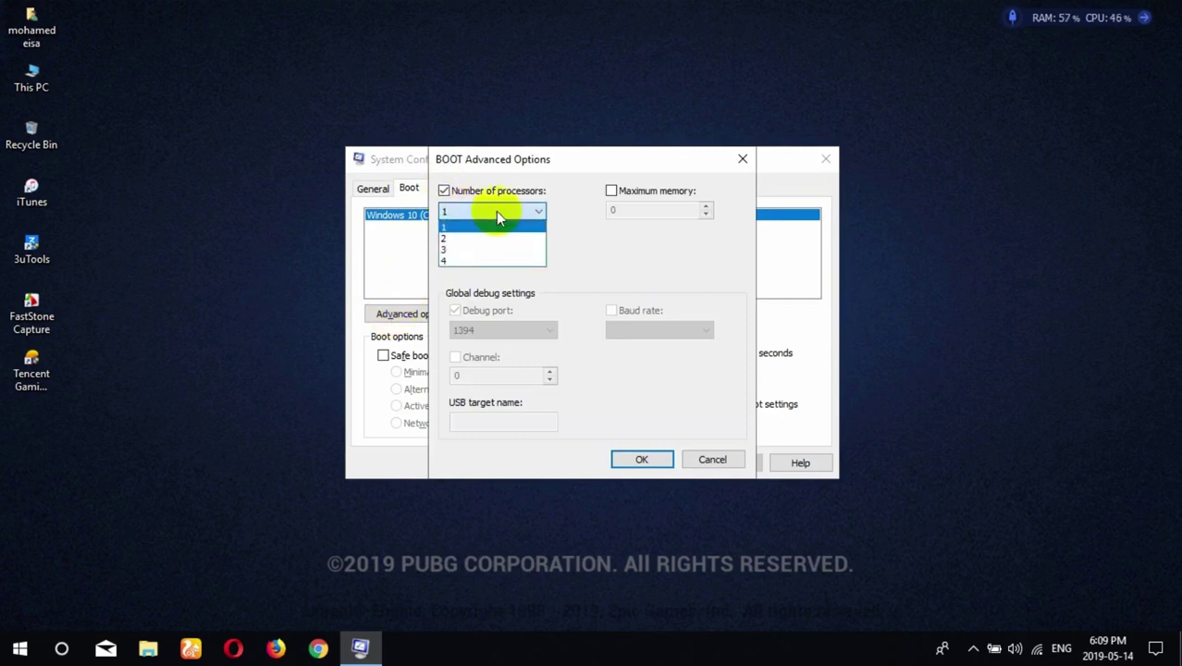
{"action": "left_click", "coordinate": [488, 261]}
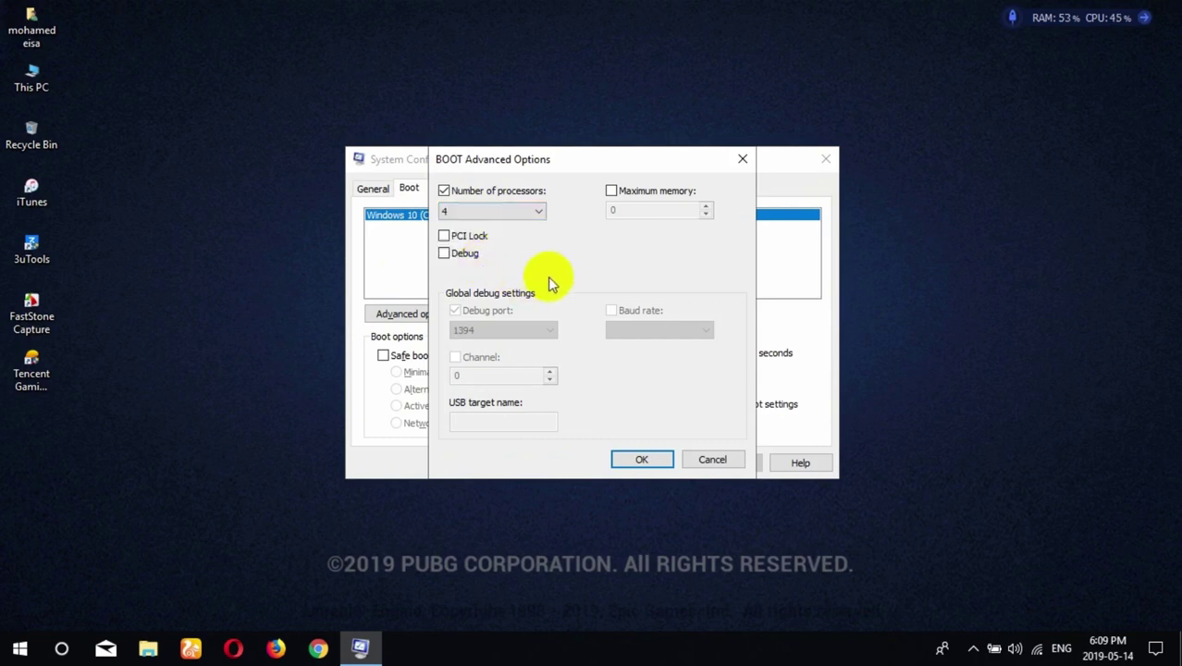
{"action": "left_click", "coordinate": [648, 456]}
Step: Hide all Microsoft services in the System Configuration services list and review the remaining third-party services
{"action": "left_click", "coordinate": [453, 189]}
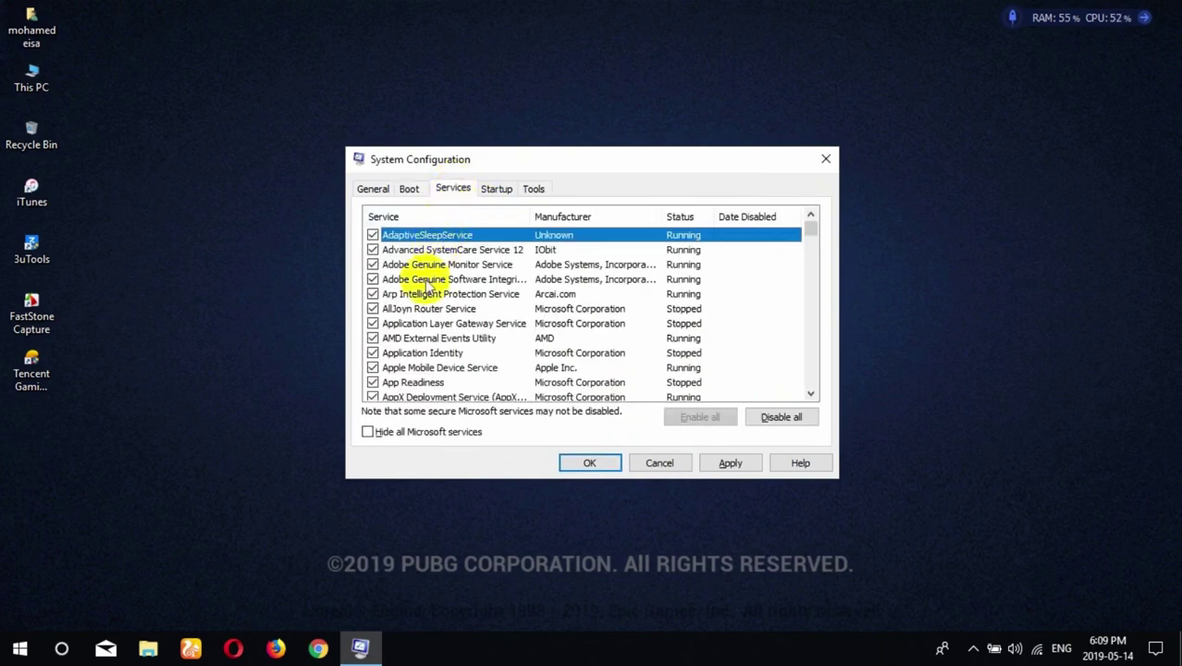
{"action": "left_click", "coordinate": [368, 434]}
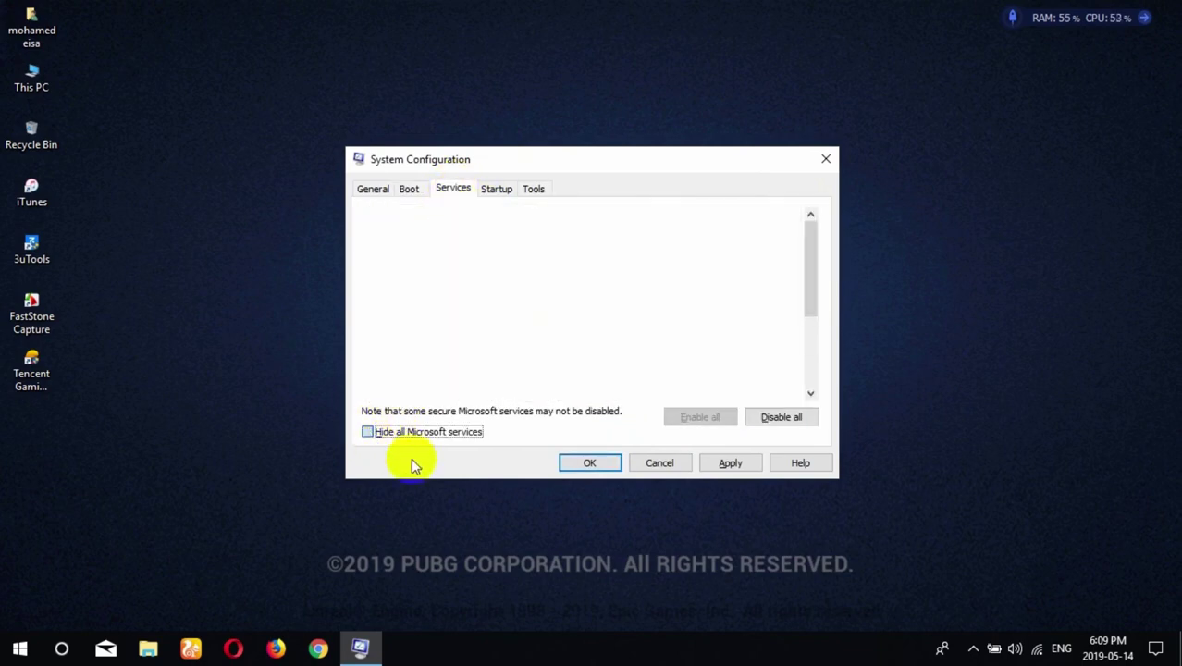
{"action": "scroll", "coordinate": [508, 291], "scroll_direction": "down", "scroll_amount": 3}
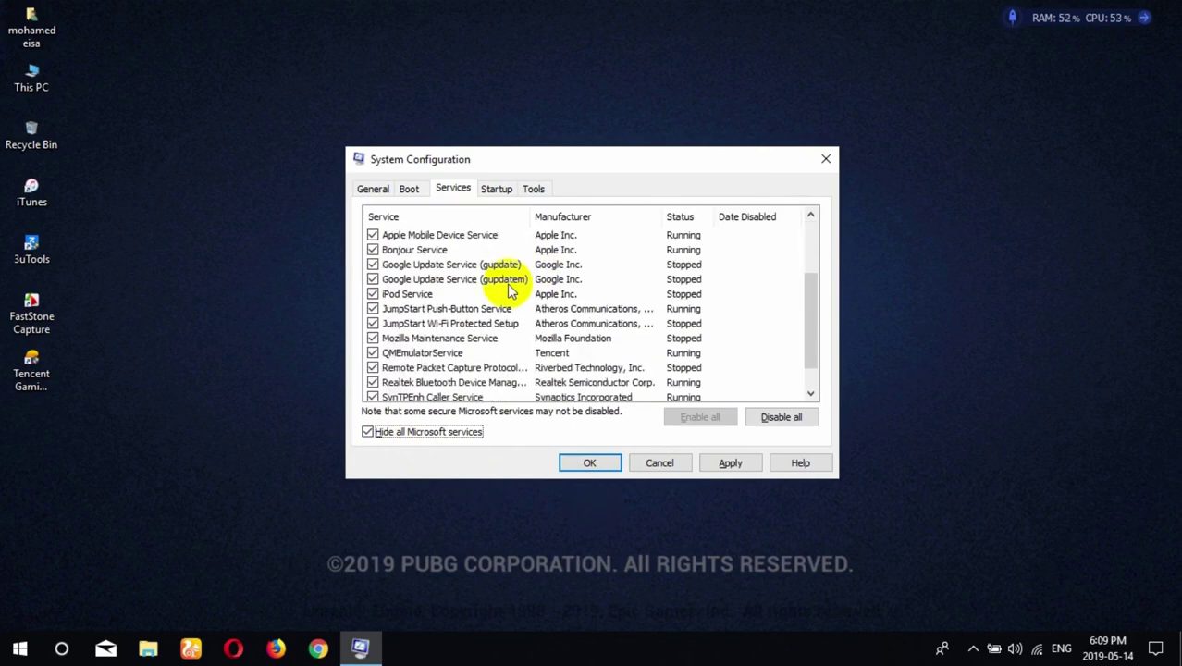
{"action": "scroll", "coordinate": [504, 291], "scroll_direction": "up", "scroll_amount": 3}
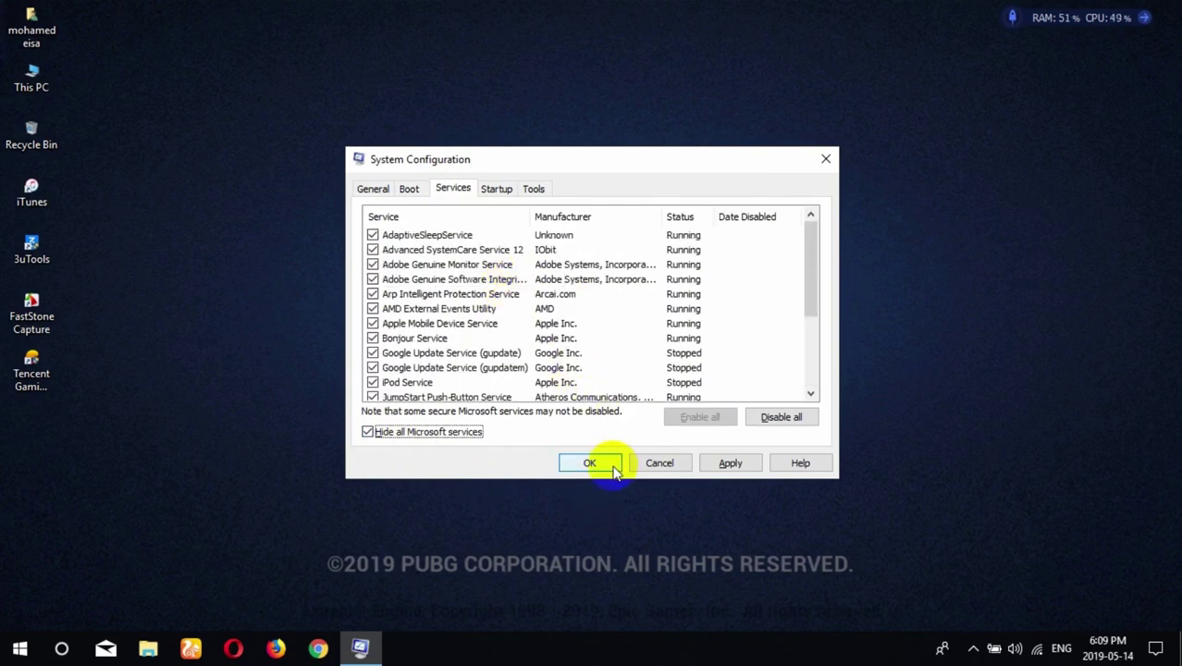
Step: Check the status of the startup apps in Task Manager, opened from System Configuration, and close it
{"action": "left_click", "coordinate": [497, 189]}
{"action": "left_click", "coordinate": [569, 242]}
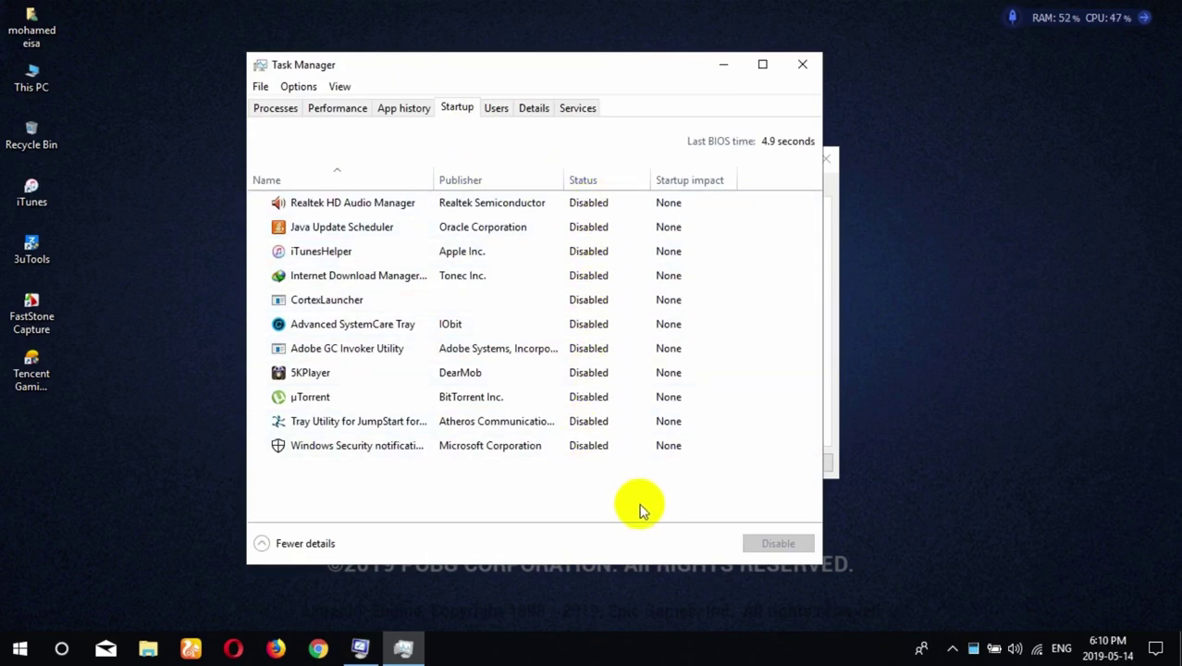
{"action": "left_click", "coordinate": [804, 67]}
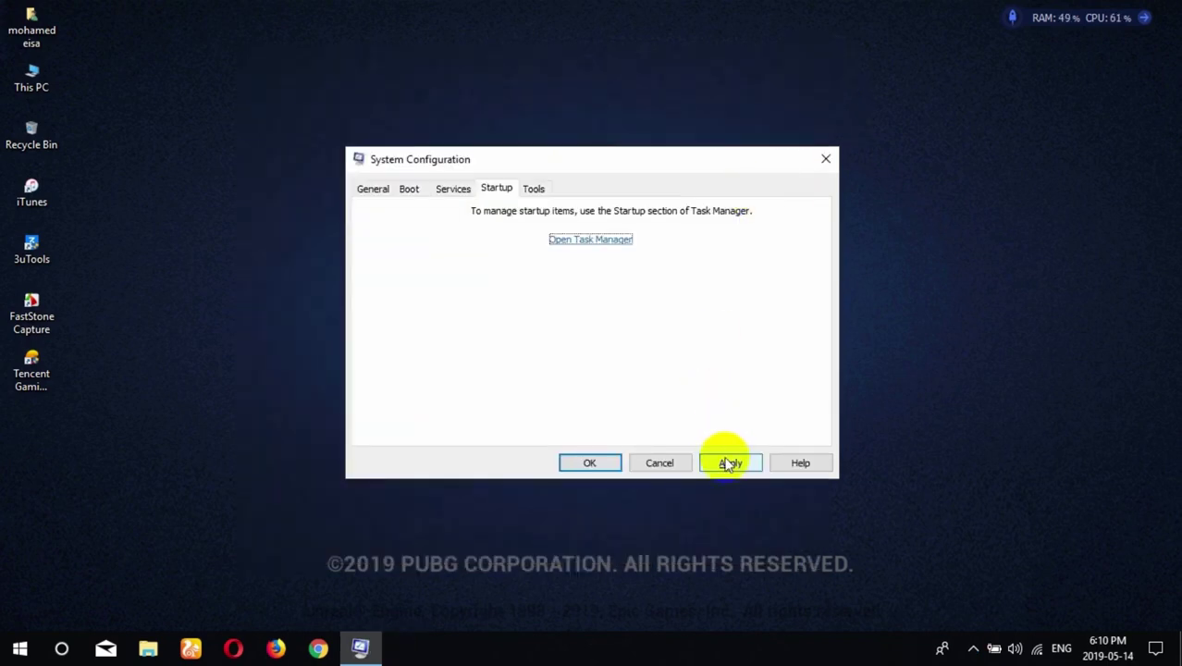
Step: Apply the System Configuration changes, exit without restarting, and refresh the desktop
{"action": "left_click", "coordinate": [730, 462]}
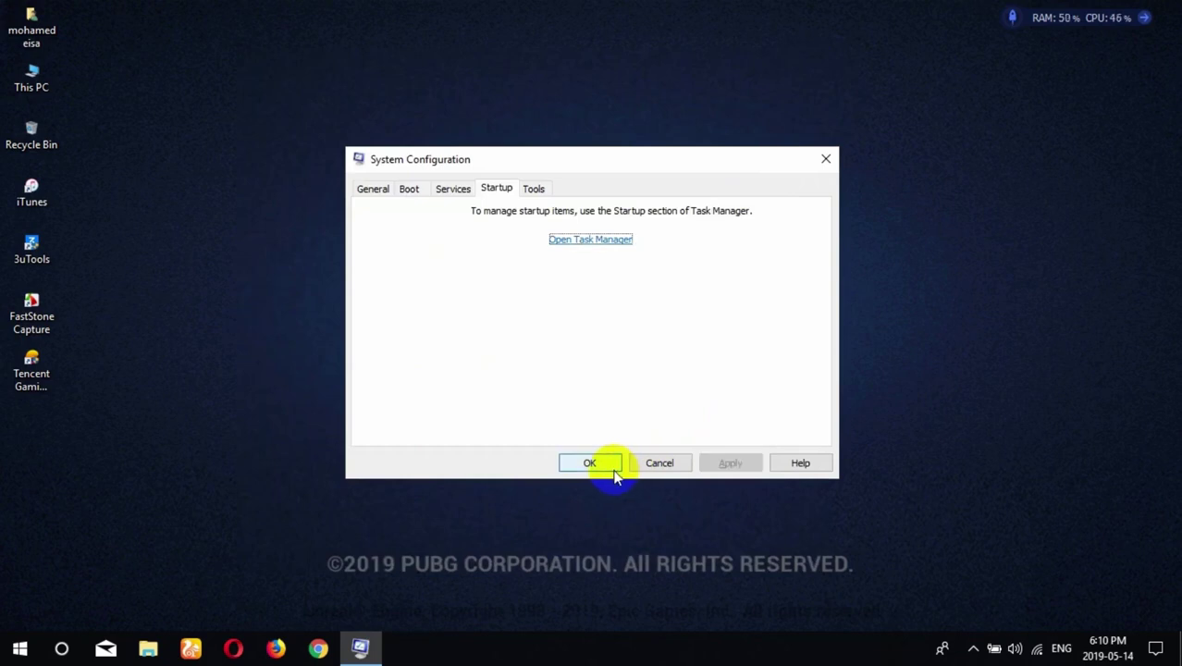
{"action": "left_click", "coordinate": [595, 460]}
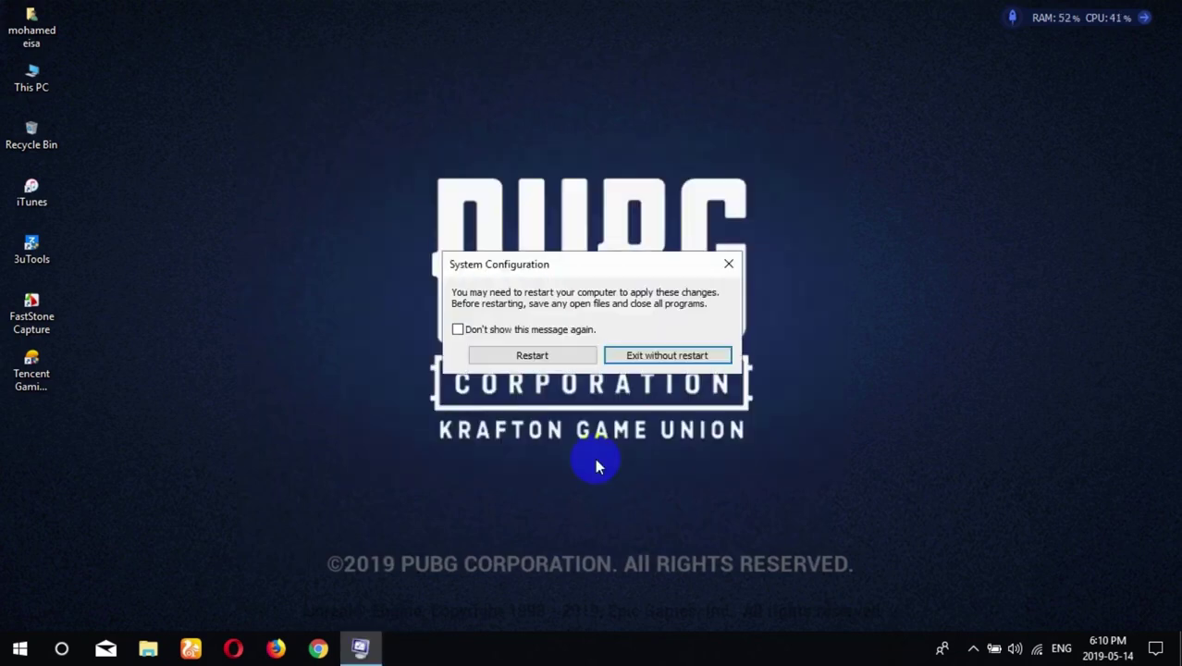
{"action": "left_click", "coordinate": [650, 363]}
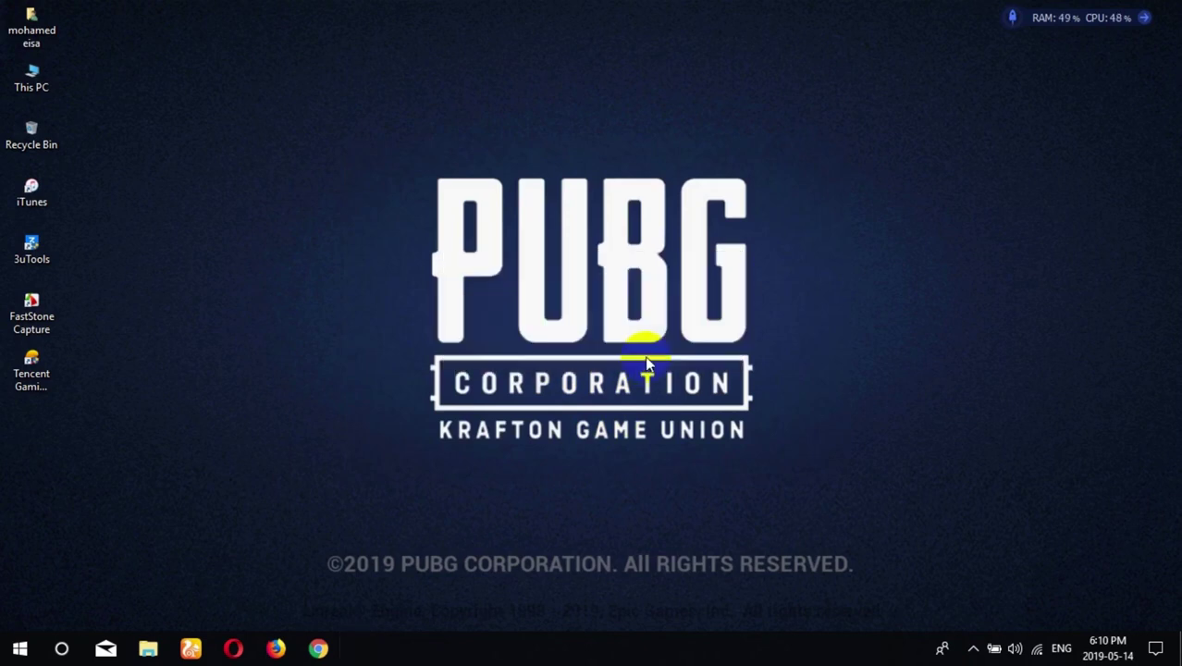
{"action": "right_click", "coordinate": [547, 322]}
{"action": "left_click", "coordinate": [590, 404]}
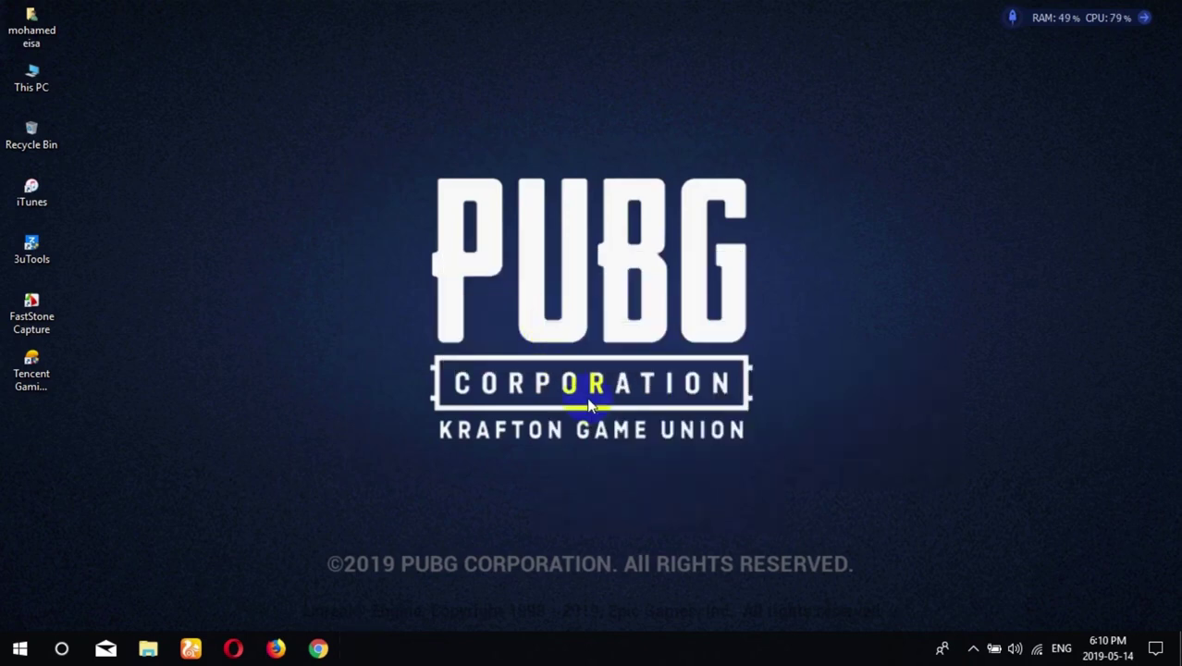
Step: Enable "Show translucent selection rectangle" in the visual effects under the advanced system performance settings, and apply it
{"action": "right_click", "coordinate": [21, 77]}
{"action": "left_click", "coordinate": [72, 277]}
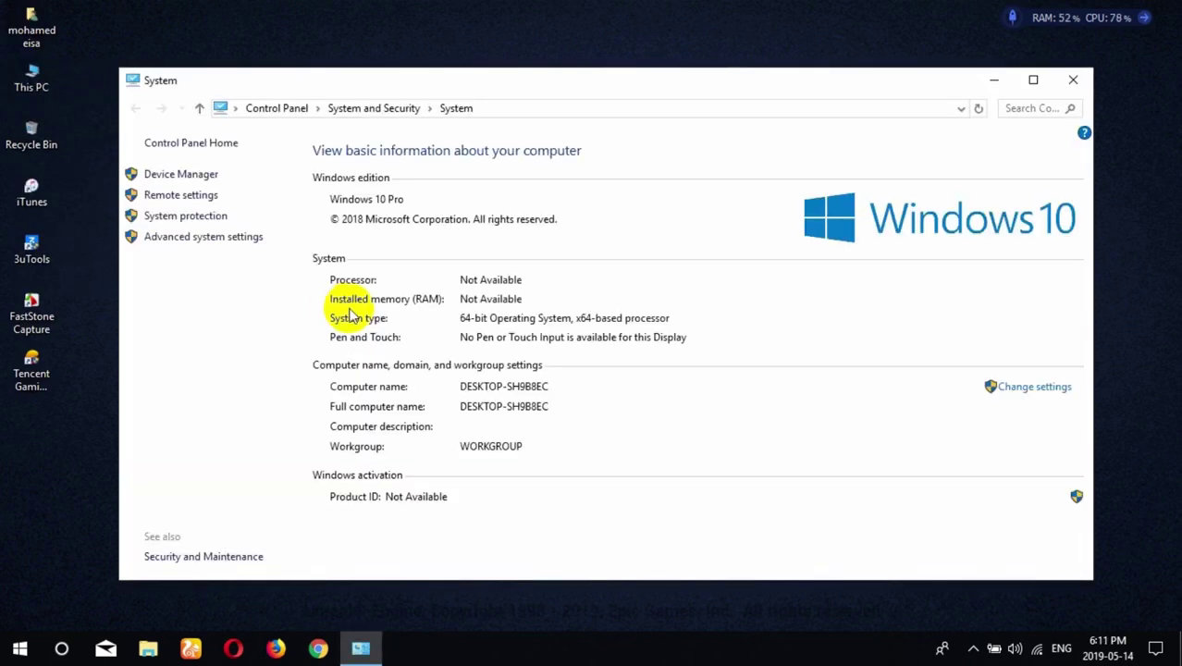
{"action": "left_click", "coordinate": [238, 242]}
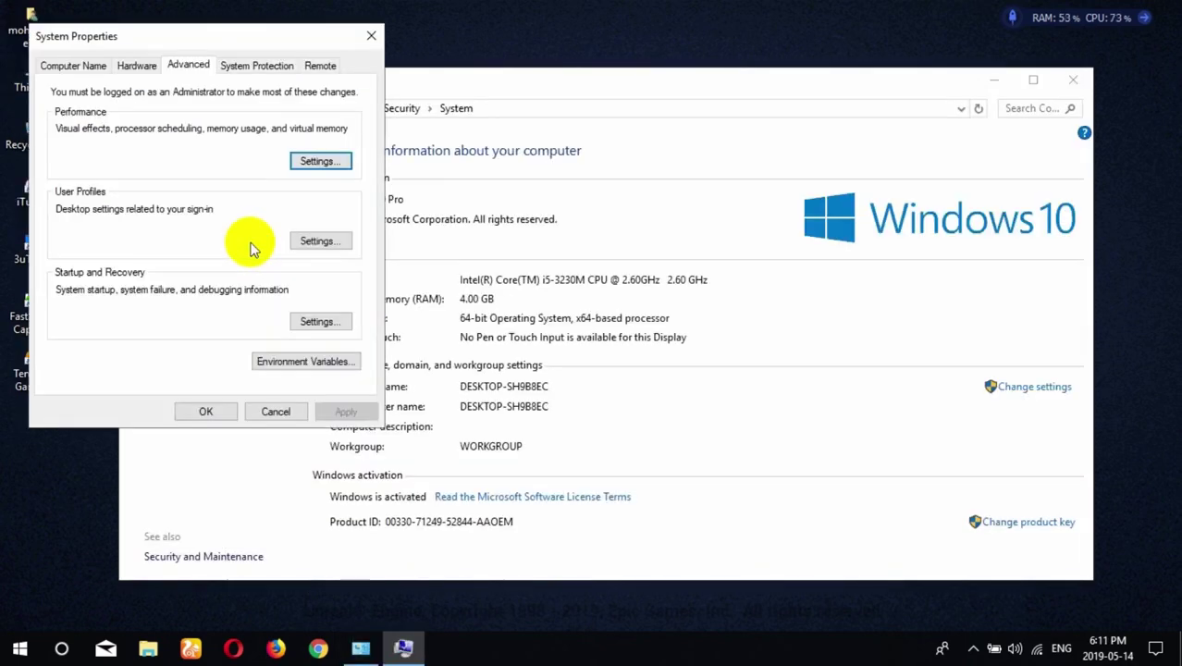
{"action": "left_click", "coordinate": [319, 162]}
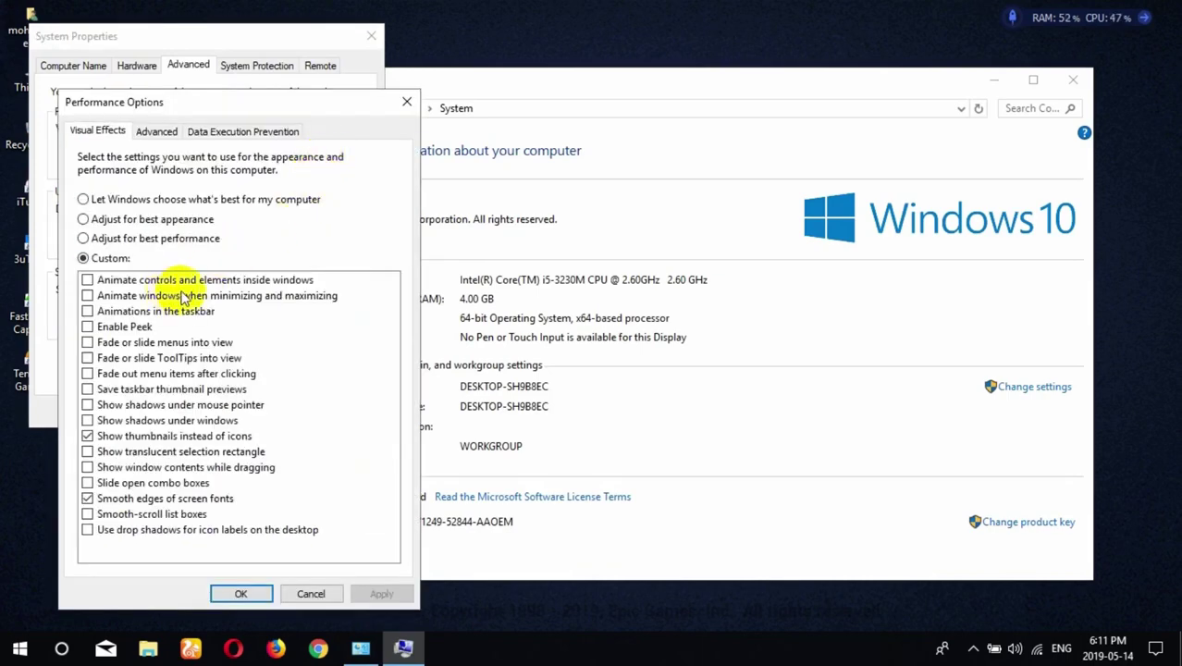
{"action": "left_click", "coordinate": [98, 452]}
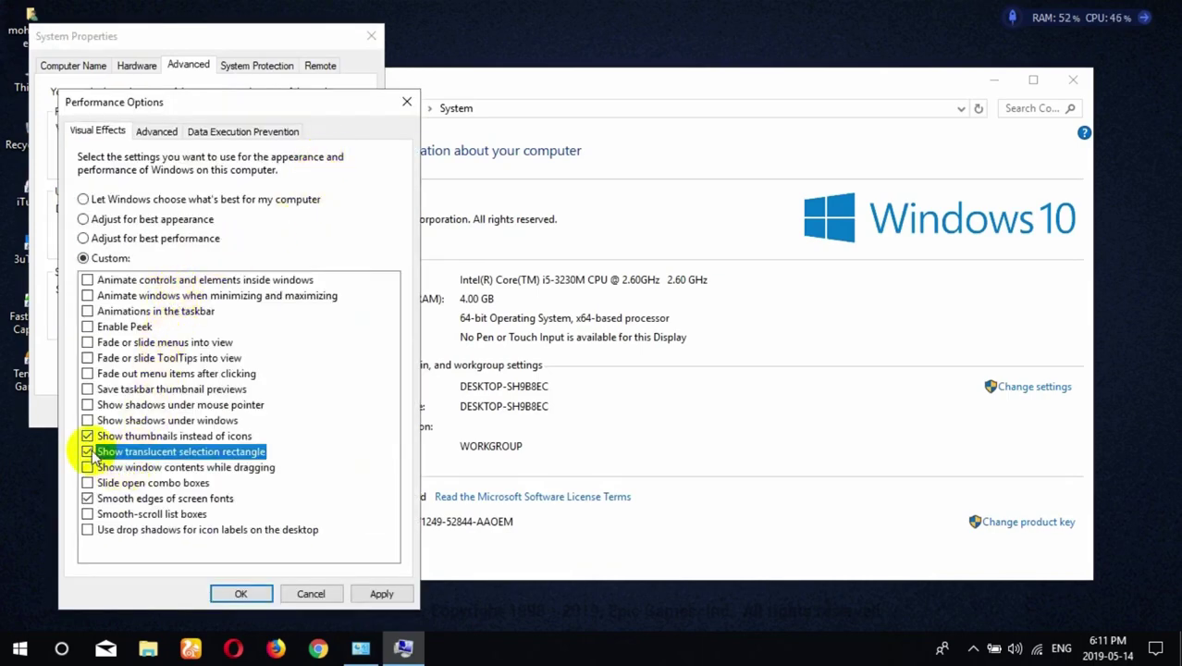
{"action": "left_click", "coordinate": [374, 593]}
{"action": "left_click", "coordinate": [248, 593]}
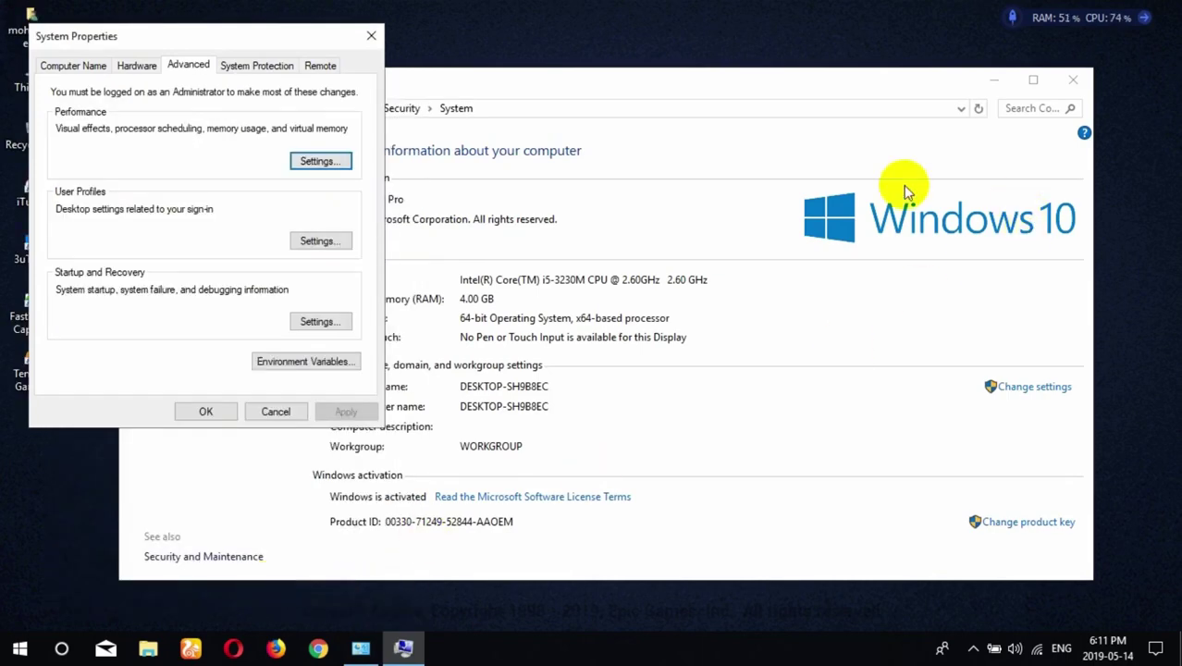
Step: Close System Properties, minimize the System window, and test the selection rectangle on the empty desktop
{"action": "left_click", "coordinate": [371, 36]}
{"action": "left_click", "coordinate": [985, 85]}
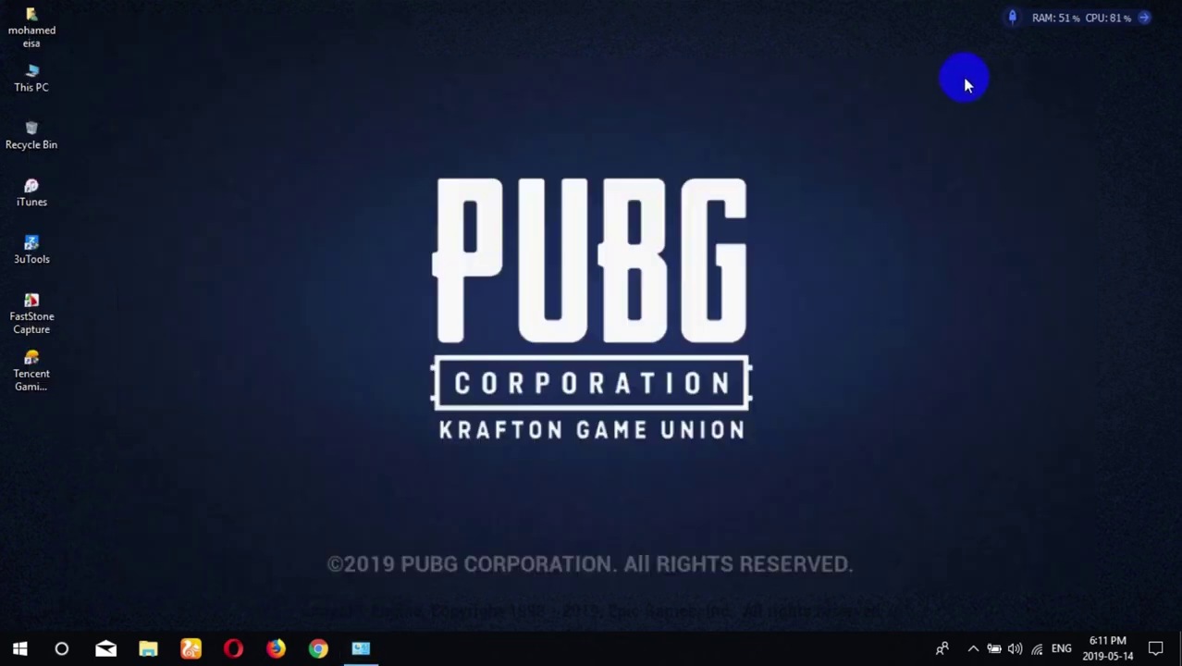
{"action": "left_click_drag", "start_coordinate": [958, 74], "coordinate": [522, 309]}
Step: Restore the System window, close it, and refresh the desktop
{"action": "left_click", "coordinate": [363, 649]}
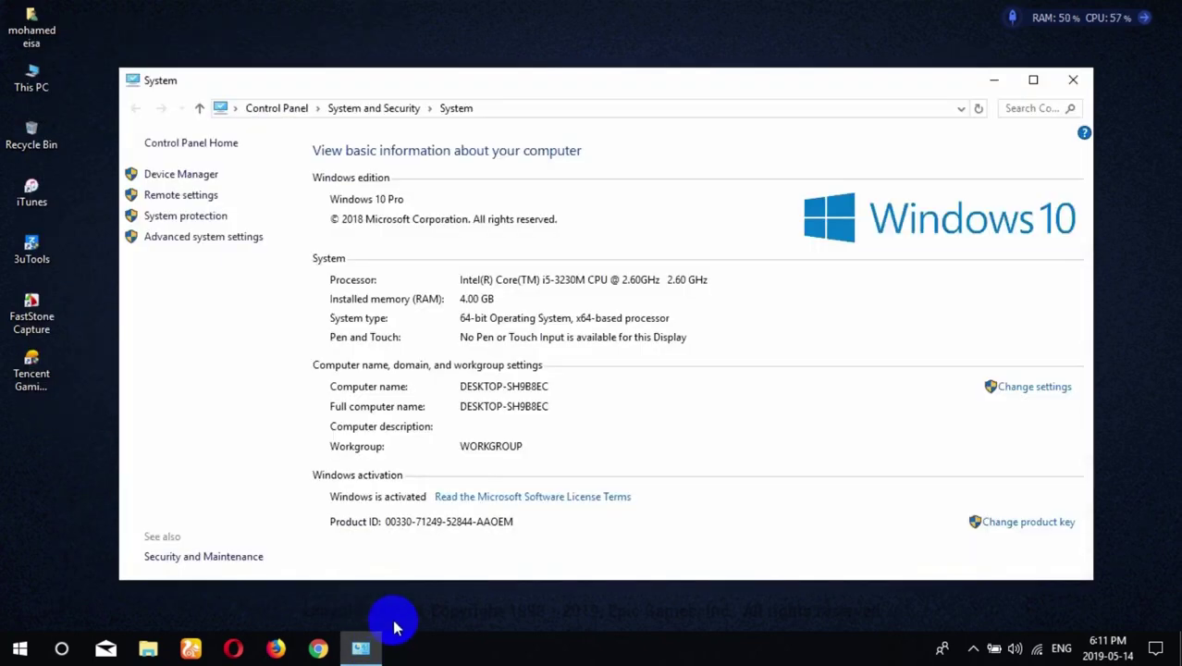
{"action": "left_click", "coordinate": [1075, 79]}
{"action": "right_click", "coordinate": [490, 92]}
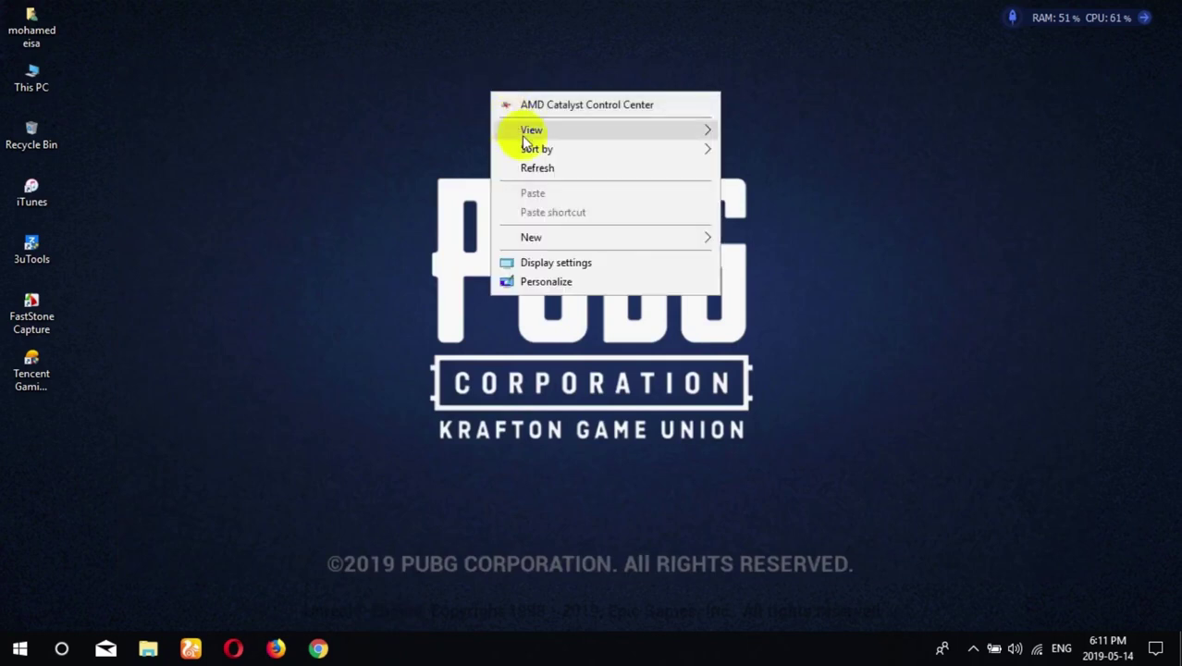
{"action": "left_click", "coordinate": [529, 165]}
Step: Open the Lock screen personalization settings and examine the fun facts and tips option and the status app options
{"action": "right_click", "coordinate": [526, 186]}
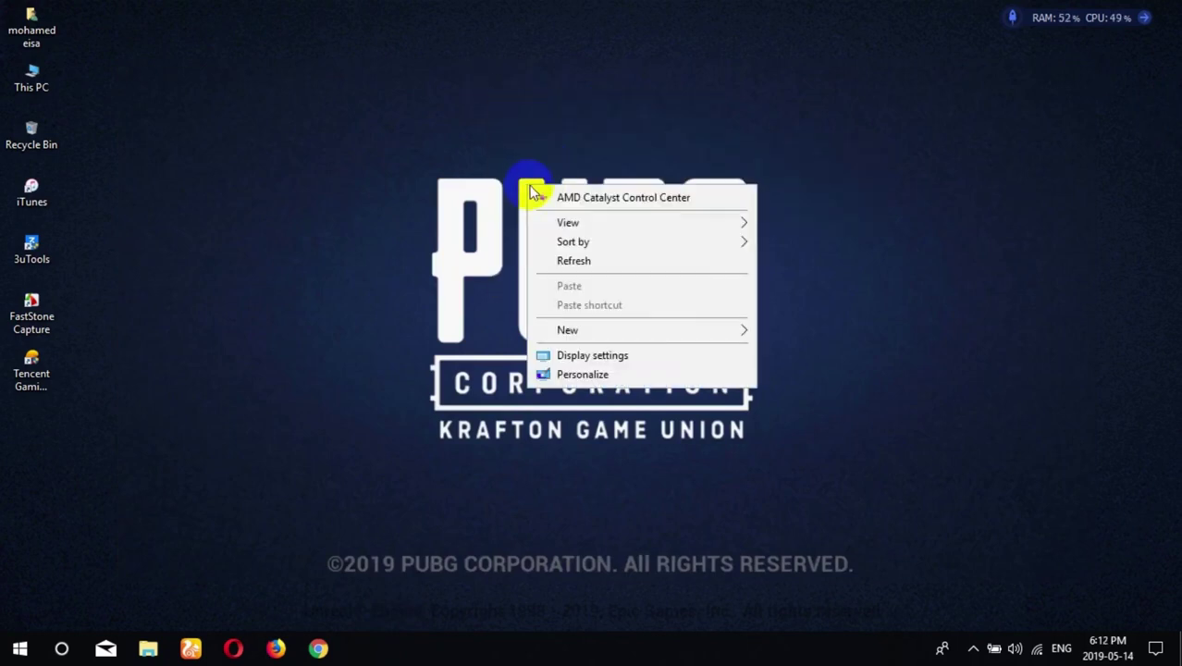
{"action": "left_click", "coordinate": [606, 376]}
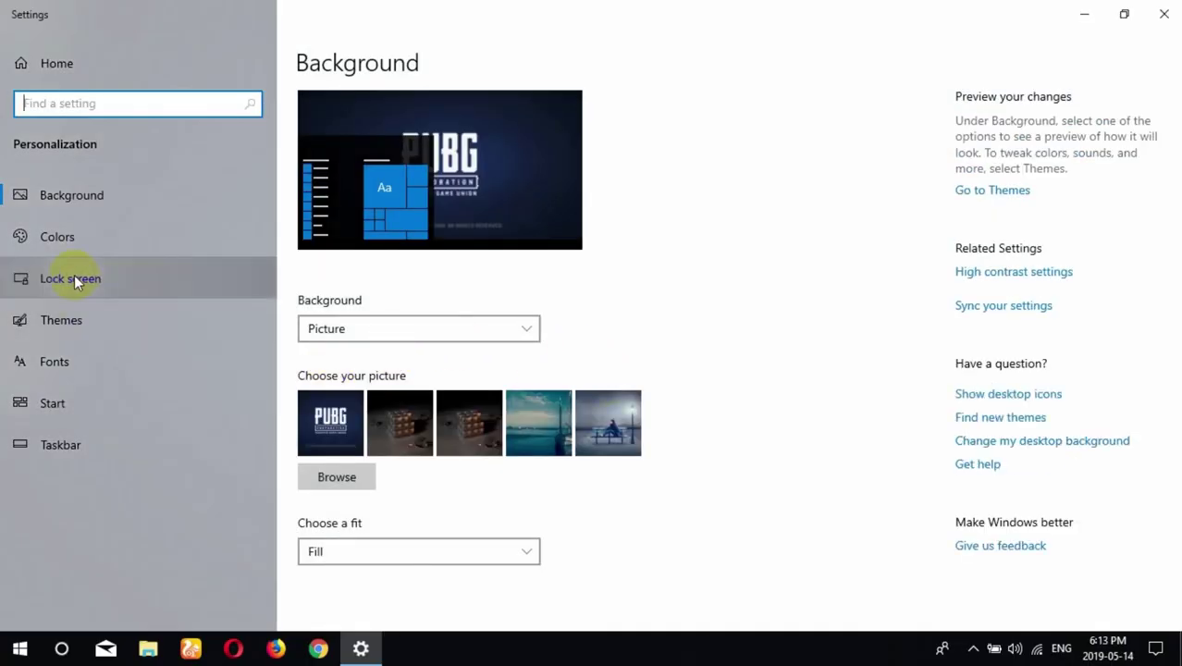
{"action": "left_click", "coordinate": [172, 278]}
{"action": "scroll", "coordinate": [647, 295], "scroll_direction": "down", "scroll_amount": 3}
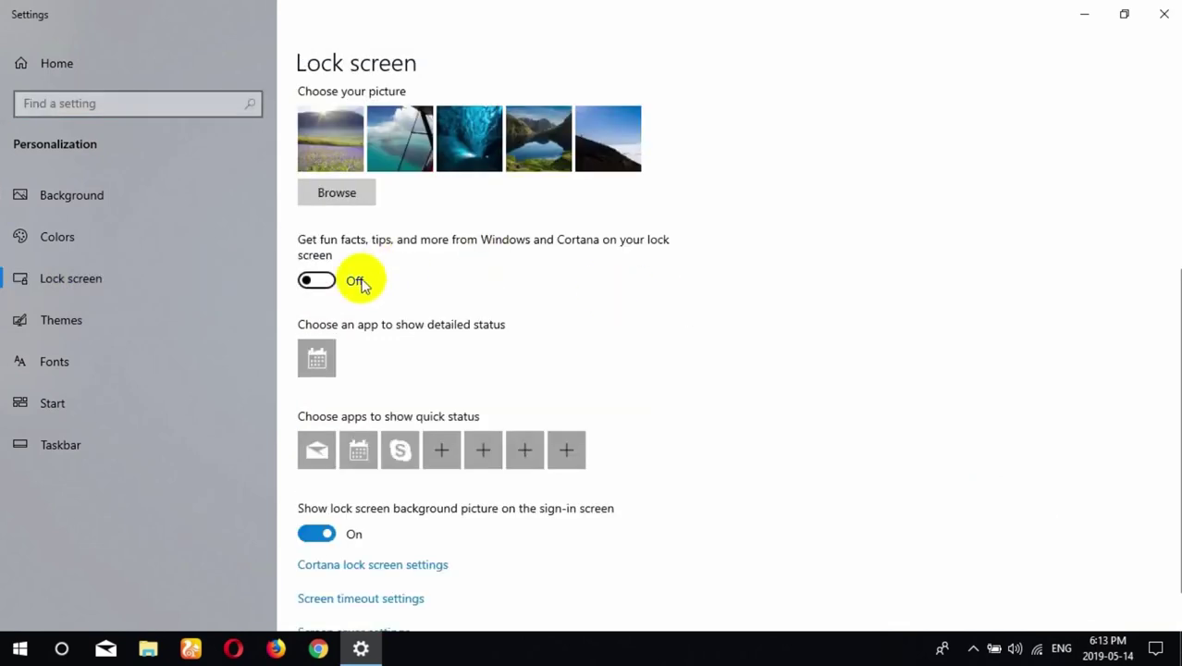
{"action": "scroll", "coordinate": [715, 299], "scroll_direction": "down", "scroll_amount": 1}
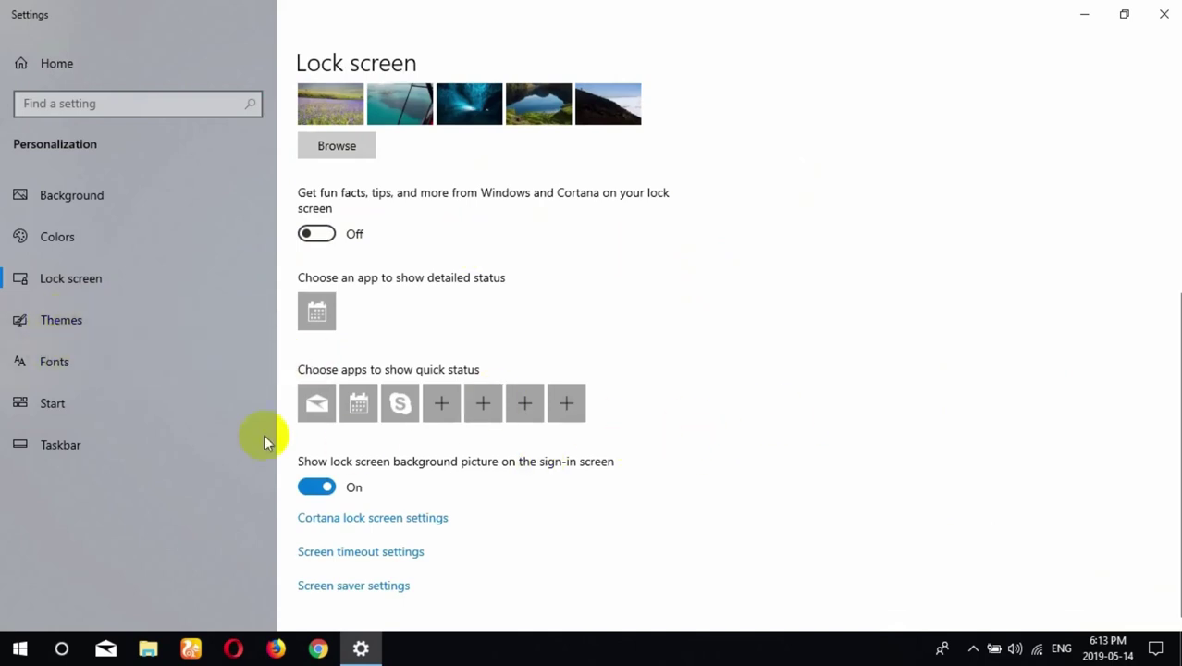
Step: Turn off showing recently opened items in Jump Lists and showing recently added apps in the Start settings
{"action": "left_click", "coordinate": [102, 396]}
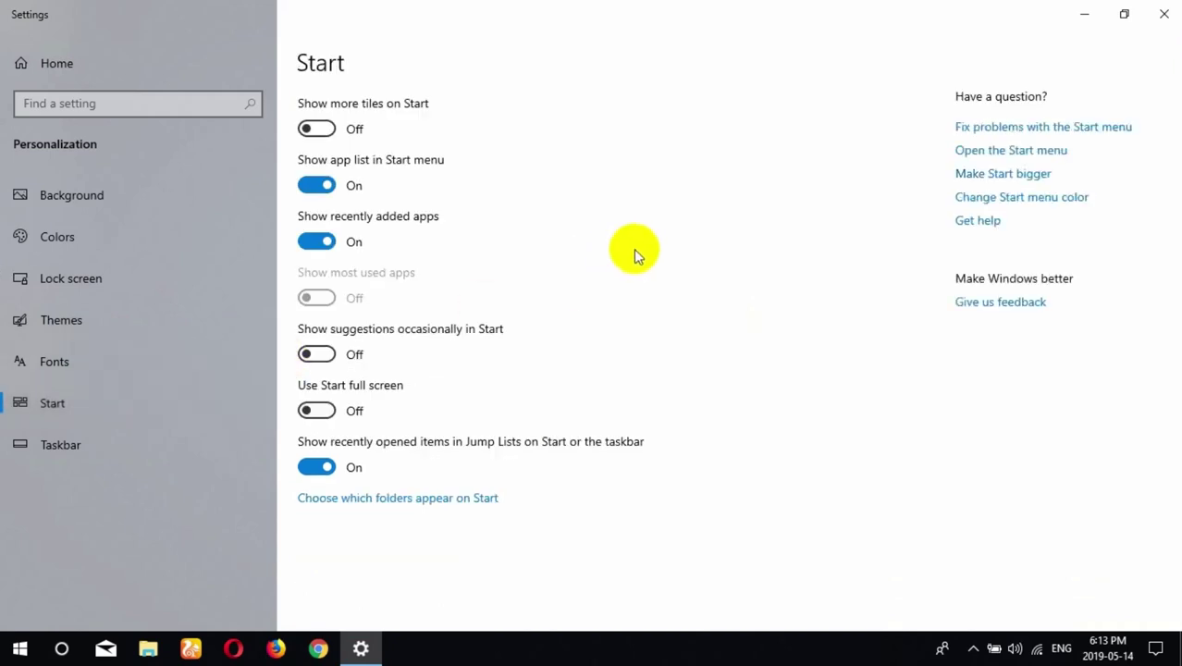
{"action": "left_click", "coordinate": [311, 468]}
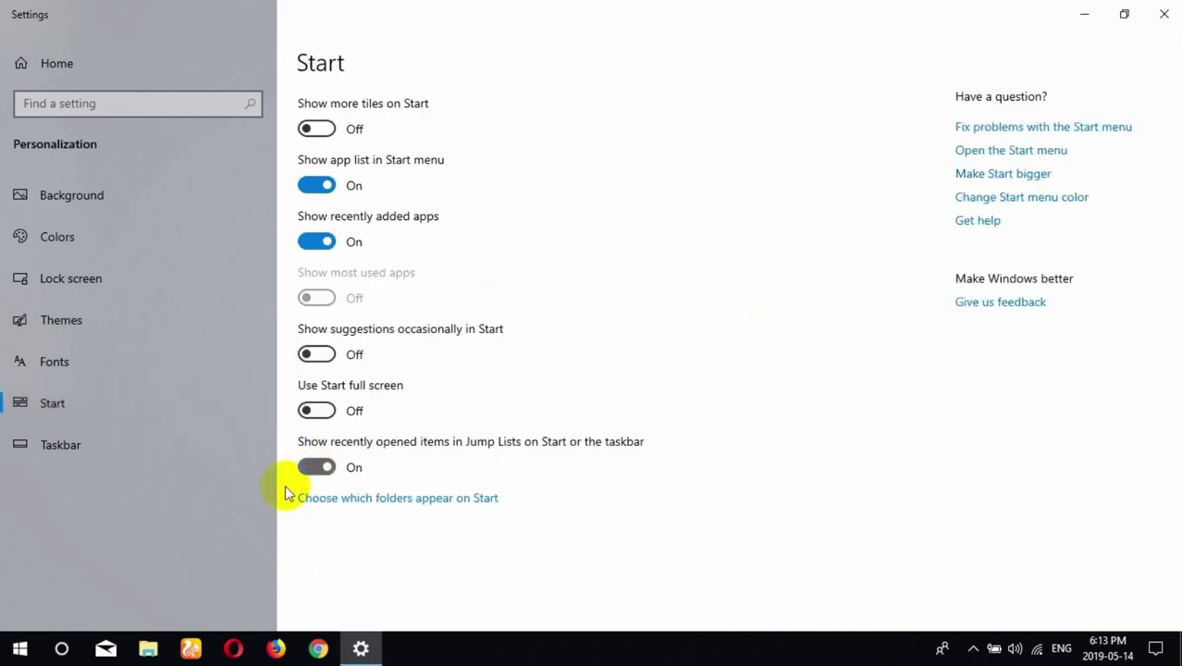
{"action": "left_click", "coordinate": [13, 658]}
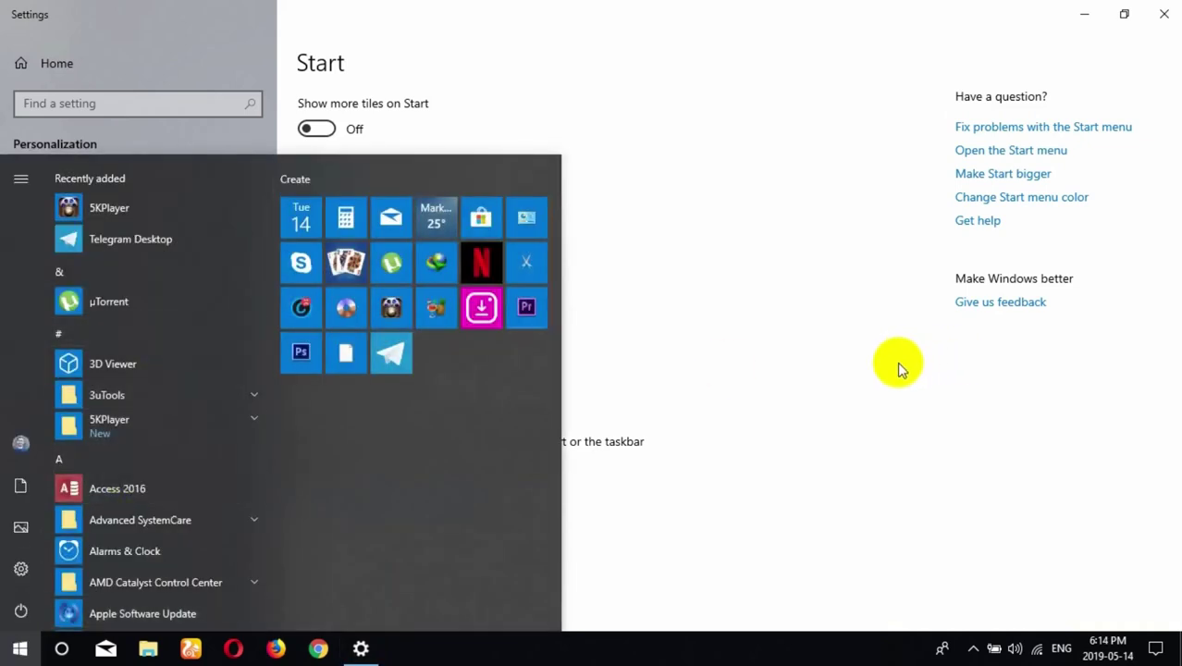
{"action": "left_click", "coordinate": [19, 647]}
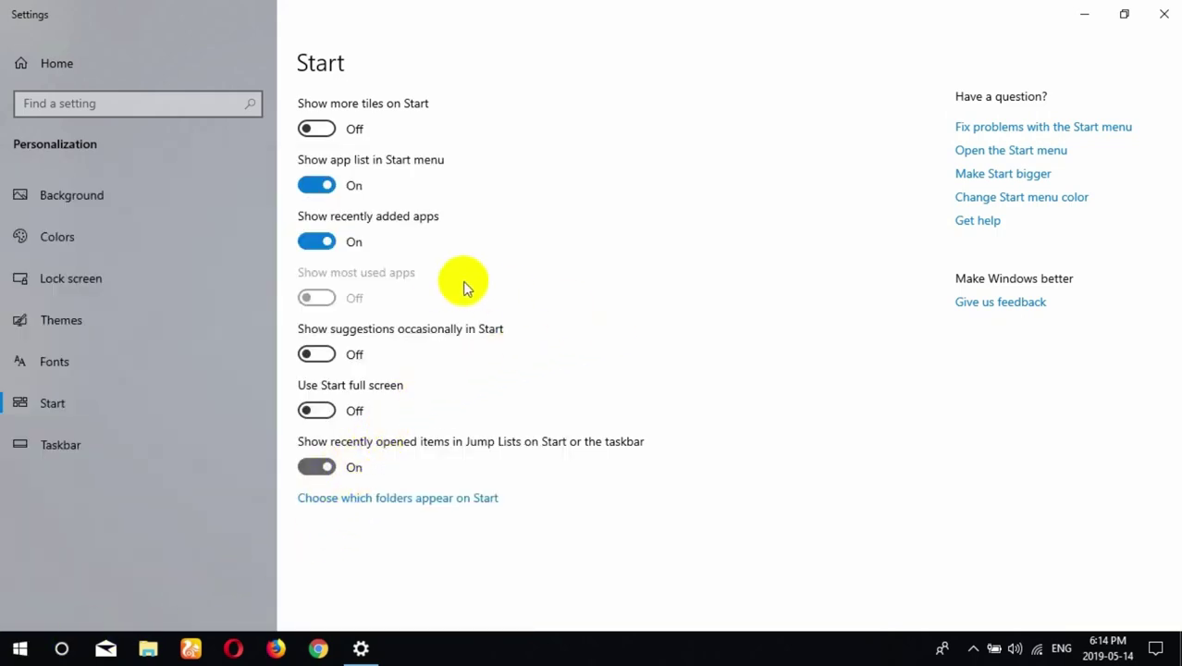
{"action": "left_click", "coordinate": [310, 242]}
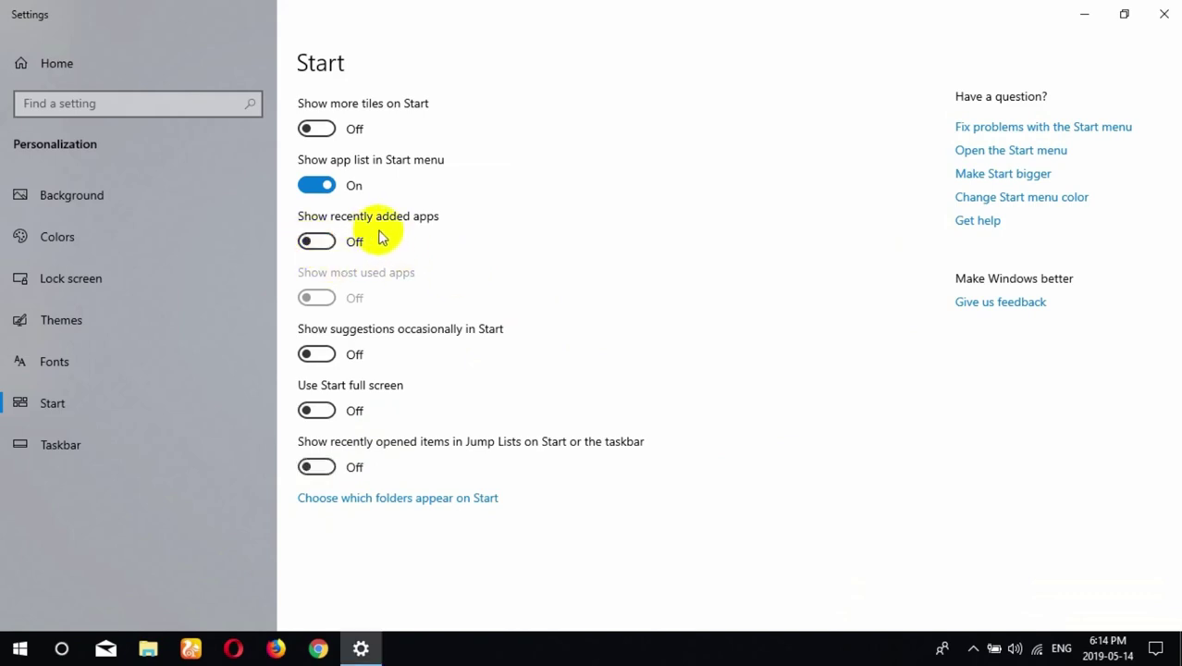
Step: Review the Taskbar personalization settings, close Settings, and refresh the desktop
{"action": "left_click", "coordinate": [39, 442]}
{"action": "scroll", "coordinate": [703, 363], "scroll_direction": "down", "scroll_amount": 2}
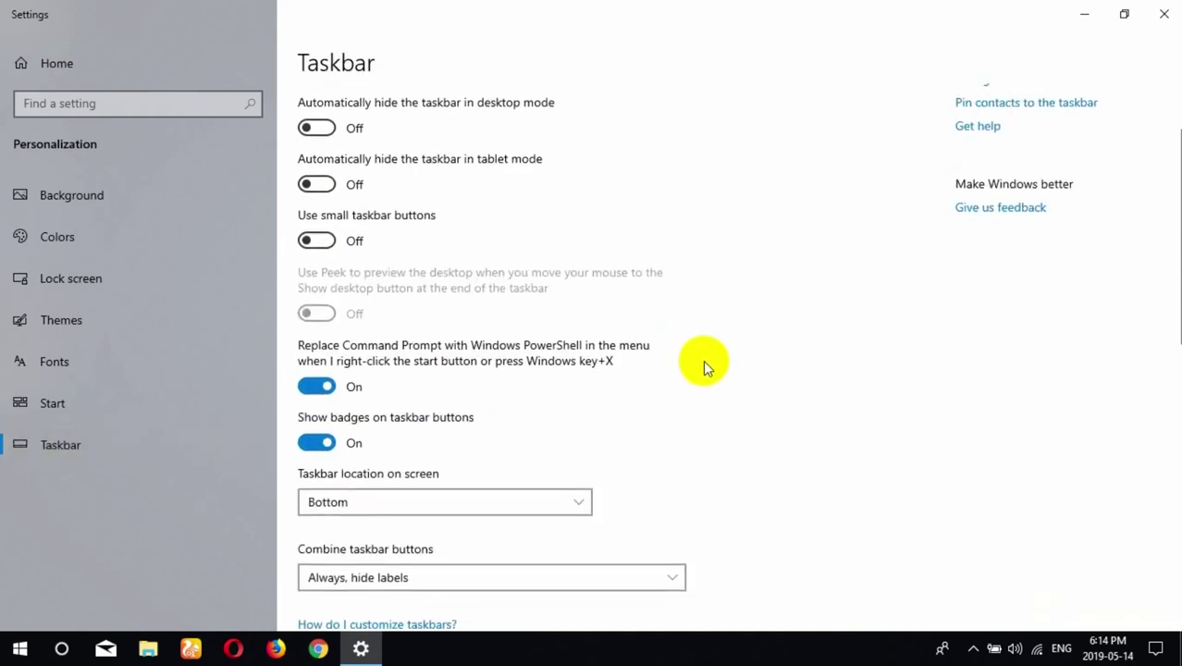
{"action": "scroll", "coordinate": [701, 362], "scroll_direction": "down", "scroll_amount": 2}
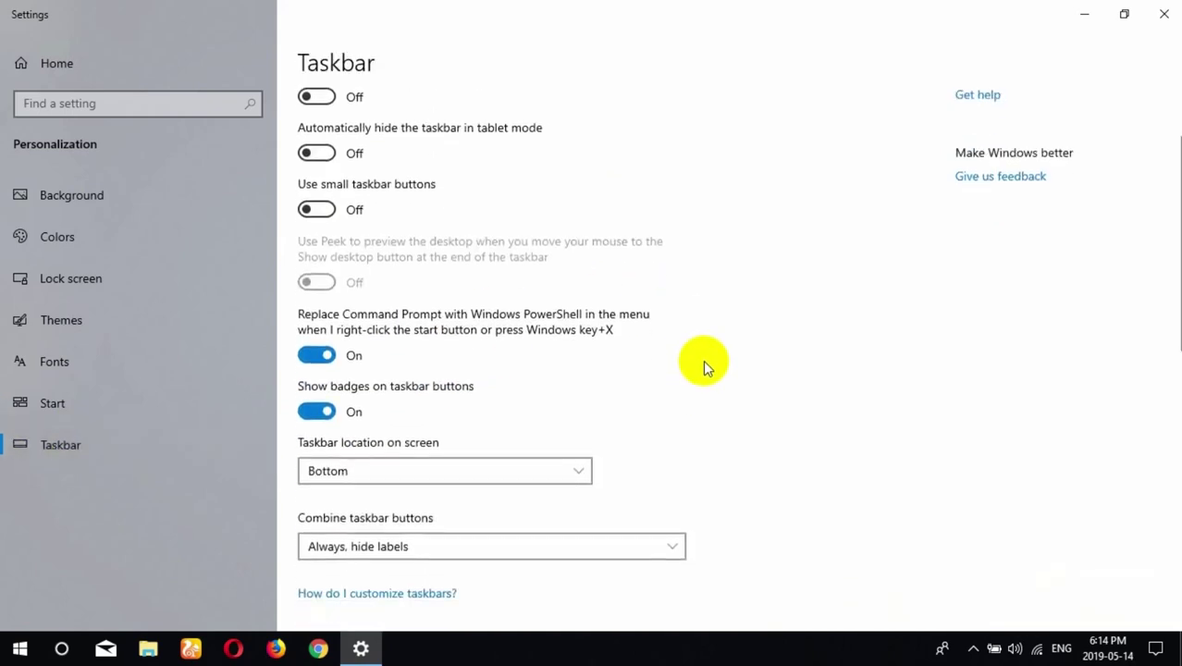
{"action": "left_click", "coordinate": [1164, 25]}
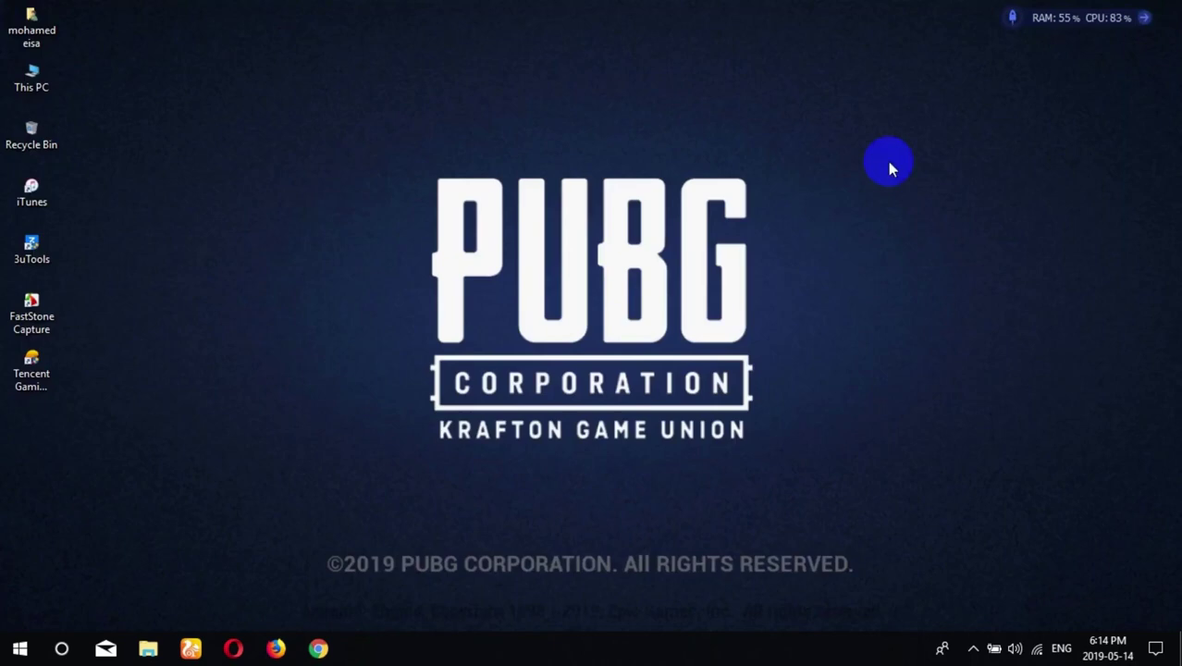
{"action": "right_click", "coordinate": [594, 154]}
{"action": "left_click", "coordinate": [643, 237]}
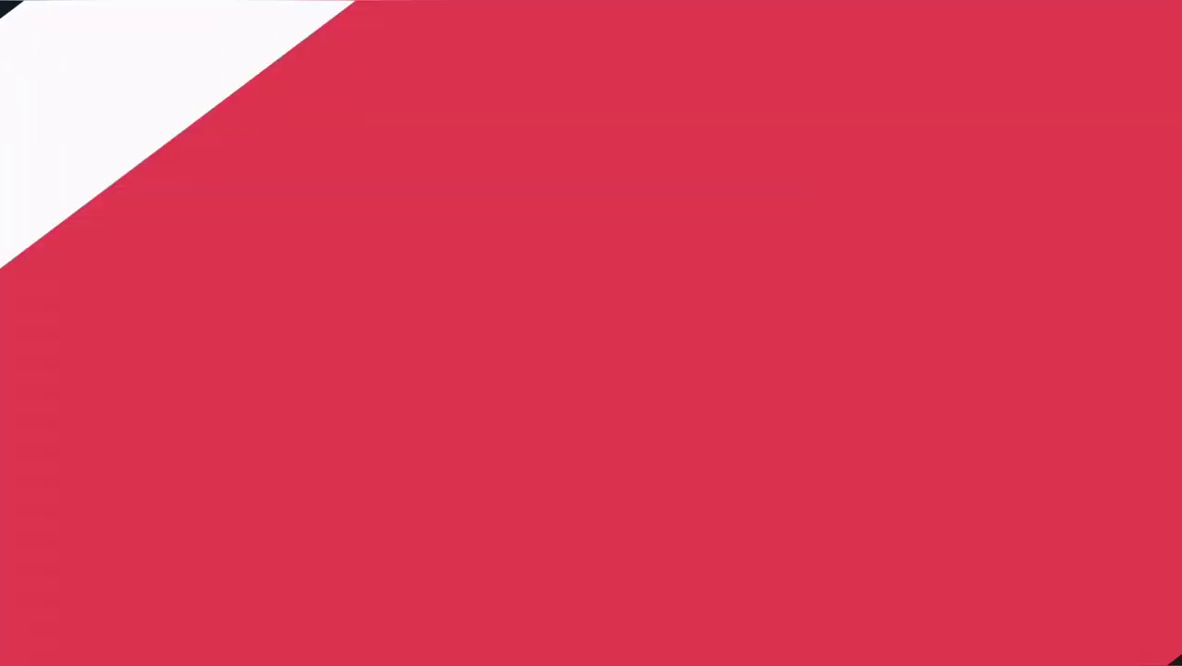